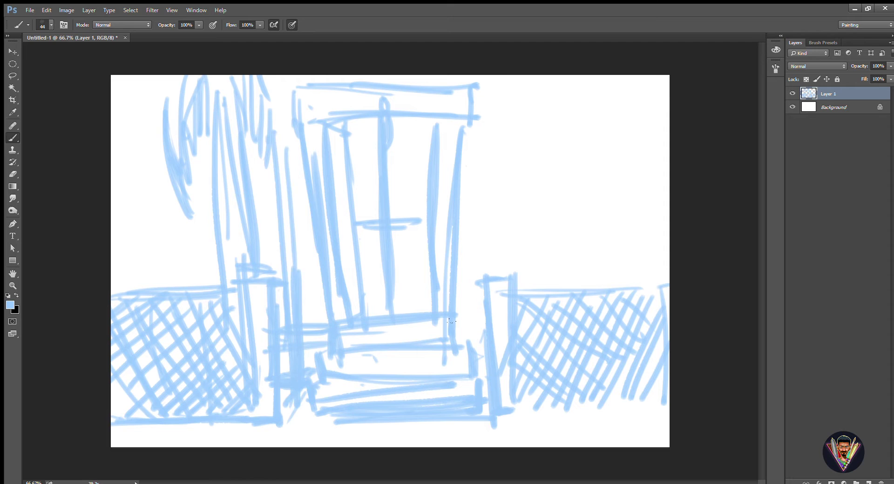
Rough in a tree trunk with branches and a window on opposite sides of the doorway in light blue strokes
left_click_drag(566, 79, 517, 298)
left_click_drag(661, 116, 600, 288)
left_click_drag(115, 124, 205, 268)
Rough in a seated figure with head, torso, arms and legs on the doorsteps in black
key("x")
mouse_move(405, 291)
left_mouse_down()
mouse_move(410, 326)
mouse_move(433, 363)
mouse_move(428, 395)
left_mouse_up()
left_click_drag(446, 367, 474, 430)
left_click_drag(386, 377, 358, 431)
left_click_drag(410, 316, 412, 403)
left_click_drag(382, 372, 440, 396)
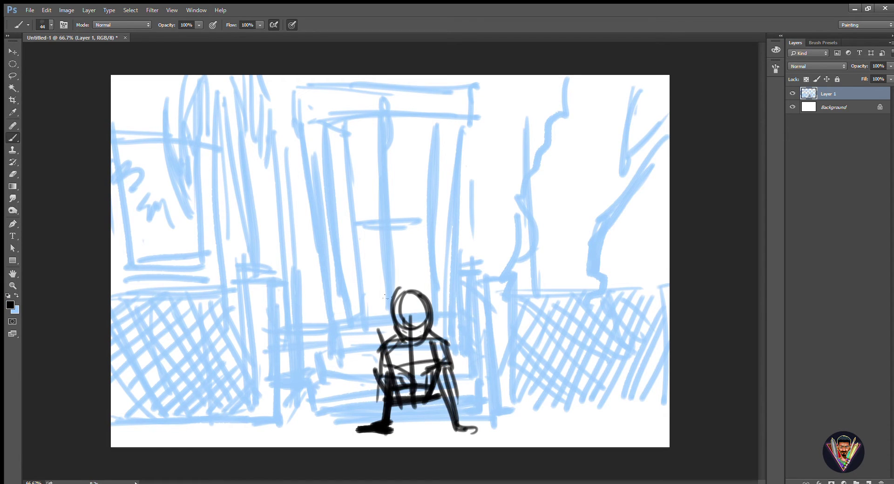
left_click_drag(387, 307, 432, 286)
Rough in a sitting dog with a curled tail beside the steps in black
mouse_move(307, 346)
left_mouse_down()
mouse_move(330, 338)
mouse_move(269, 433)
left_mouse_up()
left_click_drag(330, 338, 312, 425)
left_click_drag(237, 391, 279, 435)
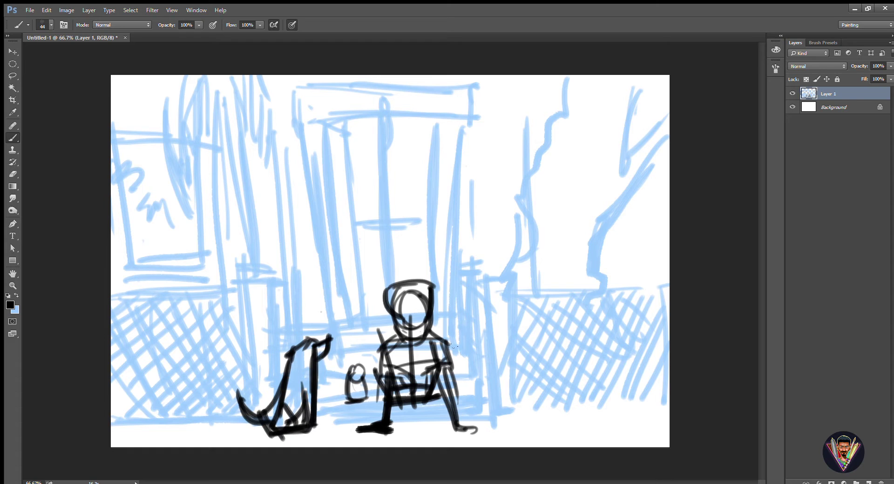
On a new layer above the faded sketch, outline the door frame and the three doorsteps in thin black lines
key("ctrl+shift+alt+n")
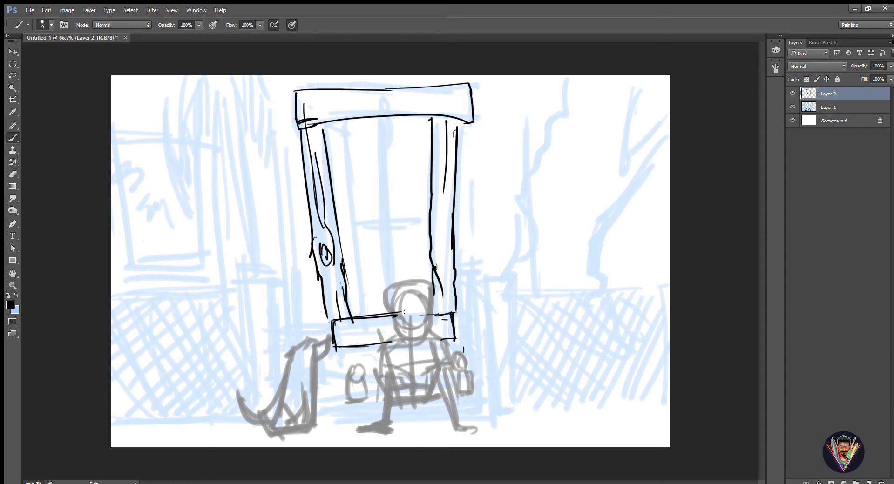
left_click_drag(317, 351, 456, 370)
left_click_drag(414, 340, 468, 372)
left_click_drag(305, 379, 307, 416)
left_click_drag(308, 400, 463, 398)
left_click_drag(326, 414, 477, 409)
Outline the gate posts and the low walls on both sides of the steps in thin black lines
mouse_move(477, 365)
left_mouse_down()
mouse_move(479, 414)
mouse_move(516, 388)
mouse_move(519, 415)
left_mouse_up()
left_click_drag(512, 298, 669, 290)
left_click_drag(514, 410, 669, 400)
left_click_drag(112, 414, 270, 409)
left_click_drag(238, 276, 252, 410)
left_click_drag(242, 277, 270, 275)
left_click_drag(274, 280, 279, 396)
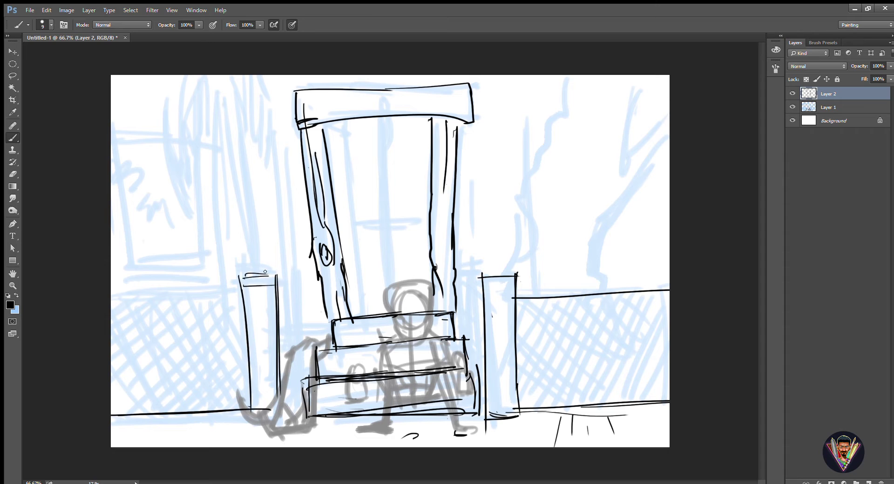
Draw the inner railing post beside the steps and outline the window on the house wall
left_click_drag(287, 258, 293, 300)
left_click_drag(278, 259, 305, 258)
left_click_drag(304, 259, 306, 326)
left_click_drag(279, 260, 276, 361)
left_click_drag(112, 300, 228, 296)
mouse_move(119, 141)
left_mouse_down()
mouse_move(134, 279)
mouse_move(212, 142)
left_mouse_up()
left_click_drag(231, 86, 272, 280)
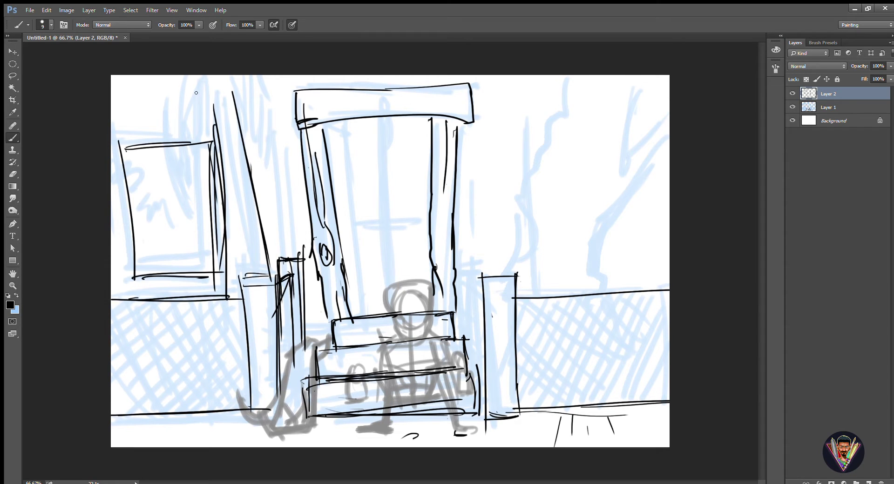
Outline the hanging foliage near the window and the tree trunk with its branches on the opposite side
left_click_drag(191, 80, 219, 210)
left_click_drag(251, 77, 274, 196)
left_click_drag(566, 77, 484, 288)
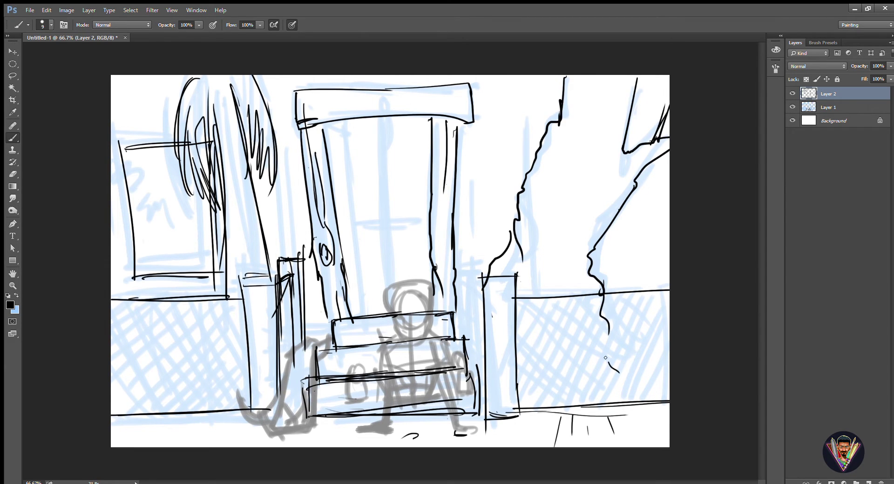
Add small stone marks on the ground and draw the double door's centre line and panel details
left_click_drag(112, 425, 121, 428)
left_click_drag(206, 436, 177, 440)
left_click_drag(342, 447, 351, 445)
left_click_drag(378, 118, 384, 307)
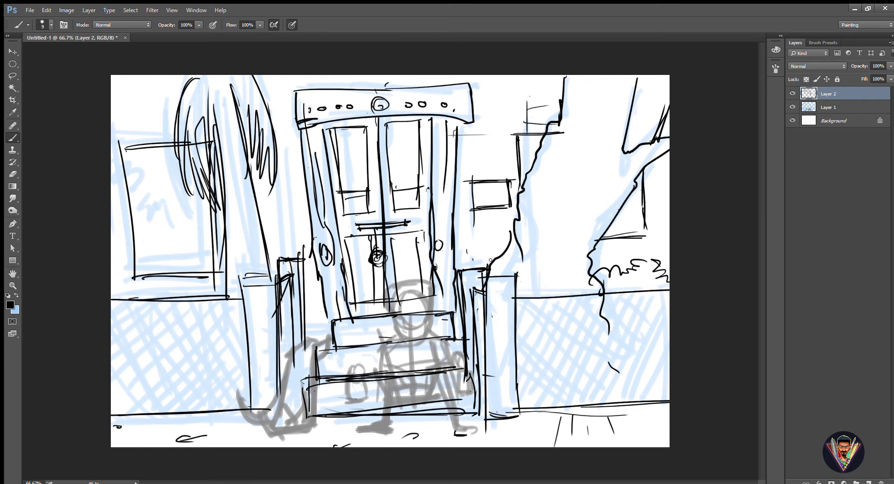
Fade the scene linework and draw the boy's head, hair and shoulders in black on a new layer
key("3")
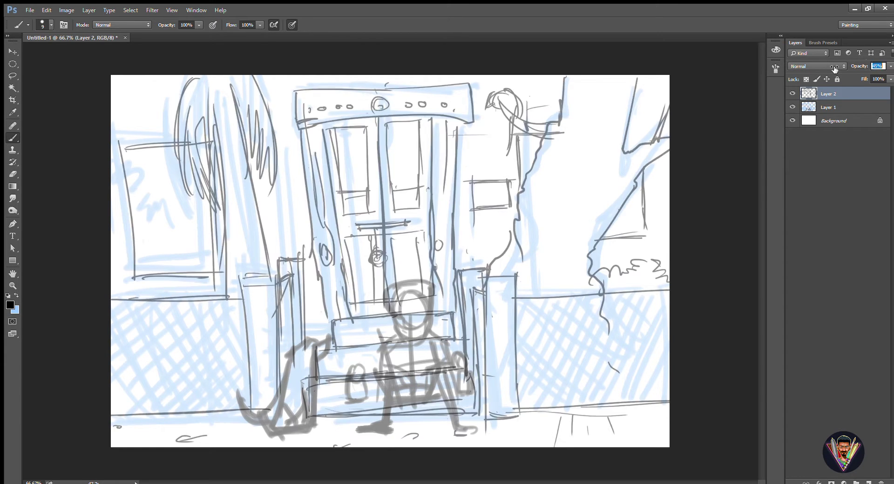
key("ctrl+shift+alt+n")
scroll(384, 289, "up", 2)
mouse_move(415, 175)
left_mouse_down()
mouse_move(479, 143)
mouse_move(524, 238)
left_mouse_up()
left_click_drag(390, 158, 409, 233)
mouse_move(424, 205)
left_mouse_down()
mouse_move(516, 204)
mouse_move(530, 265)
left_mouse_up()
left_click_drag(530, 228, 542, 260)
mouse_move(421, 242)
left_mouse_down()
mouse_move(419, 268)
mouse_move(475, 331)
left_mouse_up()
mouse_move(528, 251)
left_mouse_down()
mouse_move(475, 330)
mouse_move(512, 316)
left_mouse_up()
left_click_drag(526, 291, 575, 333)
mouse_move(431, 304)
left_mouse_down()
mouse_move(400, 344)
mouse_move(395, 405)
left_mouse_up()
Draw the seated boy's torso, arms and bent legs with shoes over the rough figure
scroll(395, 401, "down", 3)
mouse_move(407, 230)
left_mouse_down()
mouse_move(420, 355)
mouse_move(396, 368)
left_mouse_up()
mouse_move(435, 247)
left_mouse_down()
mouse_move(400, 372)
mouse_move(419, 400)
left_mouse_up()
mouse_move(433, 230)
left_mouse_down()
mouse_move(463, 309)
mouse_move(545, 321)
left_mouse_up()
left_click_drag(498, 289, 609, 386)
left_click_drag(559, 268, 593, 395)
left_click_drag(586, 387, 644, 405)
left_click_drag(412, 198, 484, 228)
mouse_move(410, 205)
left_mouse_down()
mouse_move(431, 212)
mouse_move(481, 270)
left_mouse_up()
left_click_drag(558, 205, 510, 232)
left_click_drag(510, 233, 506, 307)
Draw the two small stuffed toys on the steps, one on each side of the boy
left_click_drag(288, 235, 344, 228)
left_click_drag(287, 260, 284, 340)
left_click_drag(340, 267, 356, 331)
left_click_drag(279, 350, 368, 348)
left_click_drag(605, 242, 647, 242)
left_click_drag(635, 254, 643, 334)
Draw the dog's head with ears, snout and the start of its neck
left_click_drag(116, 191, 200, 153)
left_click_drag(195, 154, 233, 228)
left_click_drag(135, 181, 74, 237)
left_click_drag(186, 279, 307, 205)
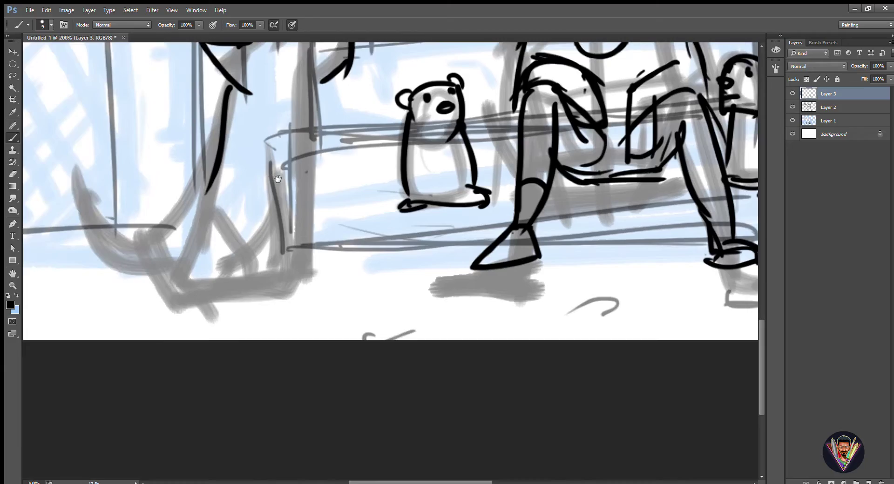
Draw the dog's back, chest, front legs, haunches and curled tail over the rough sketch
left_click_drag(214, 168, 158, 279)
left_click_drag(284, 107, 291, 123)
left_click_drag(309, 184, 310, 333)
left_click_drag(272, 231, 292, 354)
left_click_drag(290, 212, 293, 356)
left_click_drag(312, 323, 310, 367)
left_click_drag(214, 286, 263, 342)
left_click_drag(279, 291, 243, 344)
left_click_drag(168, 370, 270, 363)
left_click_drag(86, 237, 166, 354)
left_click_drag(84, 233, 168, 305)
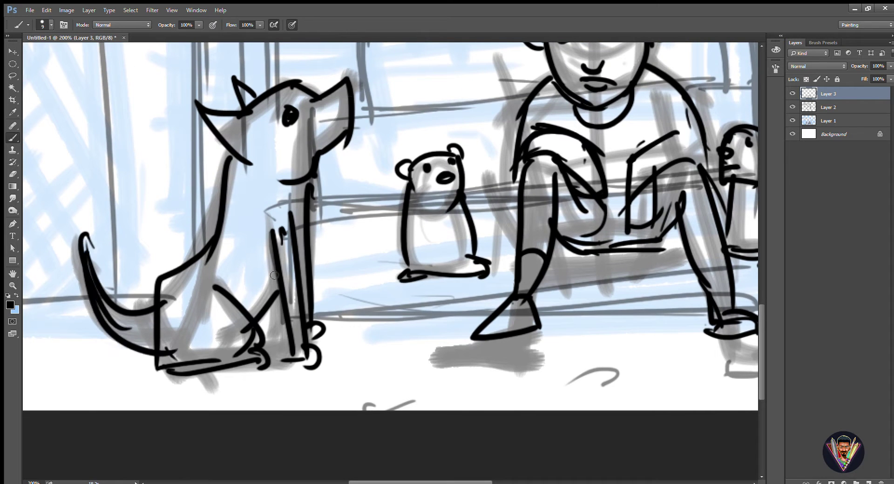
left_click_drag(302, 161, 298, 175)
Lasso the dog drawing and move it slightly down toward the ground, then clear the selection
key("ctrl+minus")
key("ctrl+minus")
key("l")
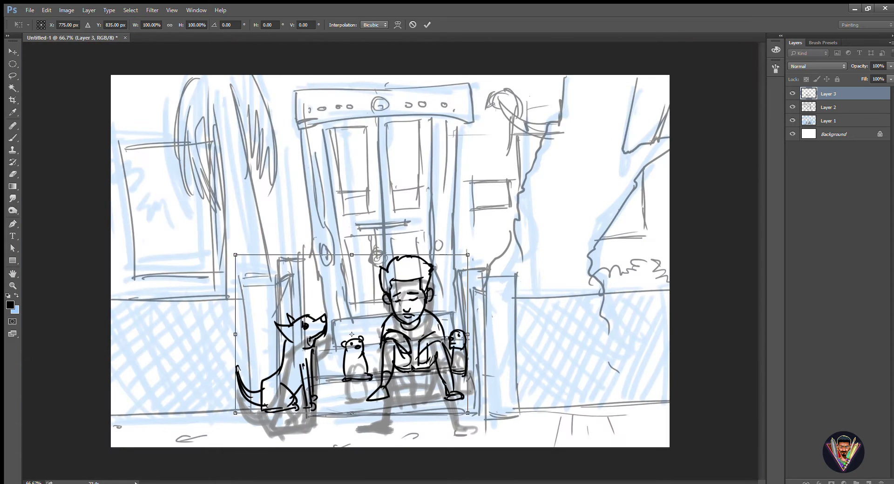
mouse_move(318, 296)
left_mouse_down()
mouse_move(213, 393)
mouse_move(321, 298)
left_mouse_up()
left_click_drag(280, 354, 280, 362)
key("ctrl+d")
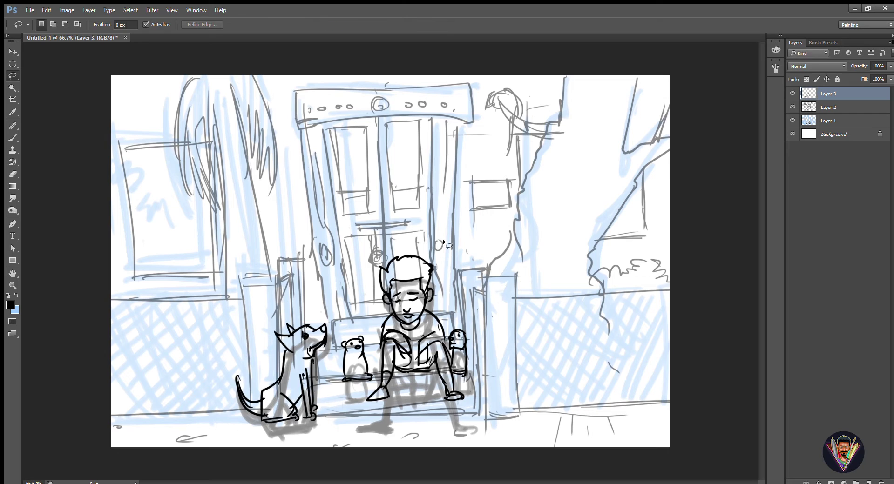
Sketch longer lower legs and feet for the boy reaching down over the bottom step
key("b")
left_click_drag(394, 352, 383, 425)
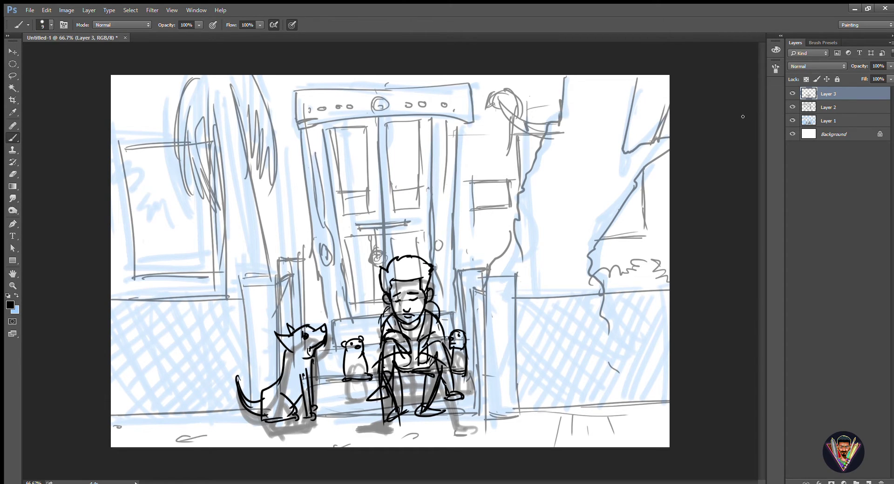
Add a new layer just above the blue sketch layer and fill the whole canvas with mid grey
key("alt+bracketleft")
key("alt+bracketleft")
key("ctrl+shift+alt+n")
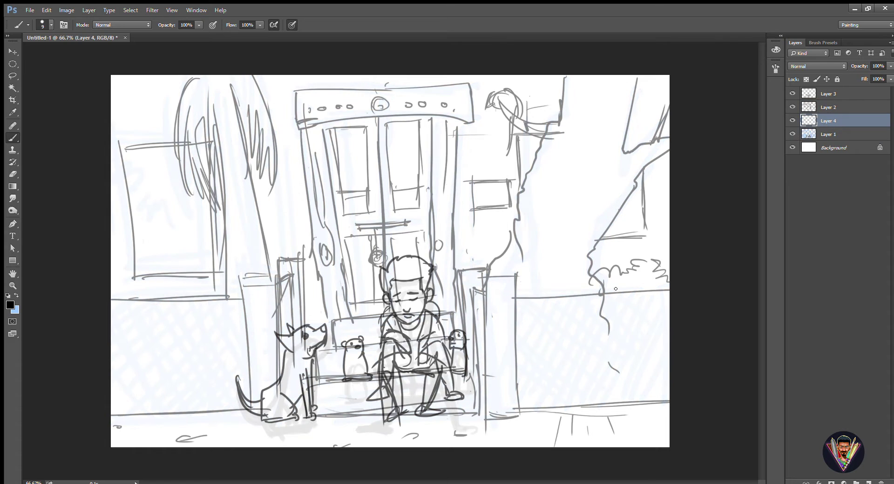
key("ctrl+a")
left_click(601, 238, "alt")
key("alt+BackSpace")
On a new layer above the grey fill, paint the tree trunk and its branches reddish brown
key("ctrl+shift+alt+n")
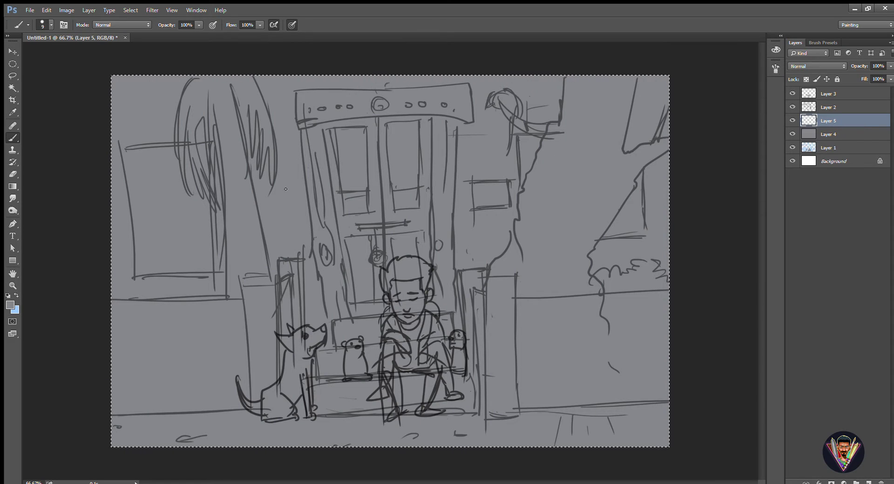
key("i")
key("b")
key("bracketleft")
key("bracketleft")
mouse_move(613, 159)
left_mouse_down()
mouse_move(704, 165)
mouse_move(548, 249)
mouse_move(605, 305)
mouse_move(586, 416)
mouse_move(554, 391)
left_mouse_up()
left_click_drag(508, 110, 553, 133)
Paint the lintel, door frame and double door in olive brown
left_click(312, 155, "alt")
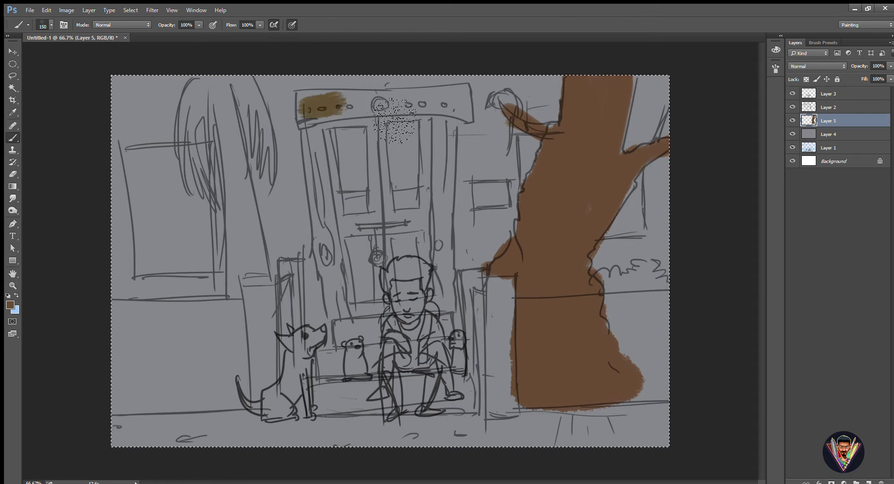
left_click_drag(465, 96, 328, 197)
mouse_move(340, 254)
left_mouse_down()
mouse_move(451, 293)
mouse_move(377, 153)
mouse_move(396, 307)
mouse_move(438, 319)
left_mouse_up()
Paint blue over the door and frame, leaving patches of olive brown showing through
key("i")
key("b")
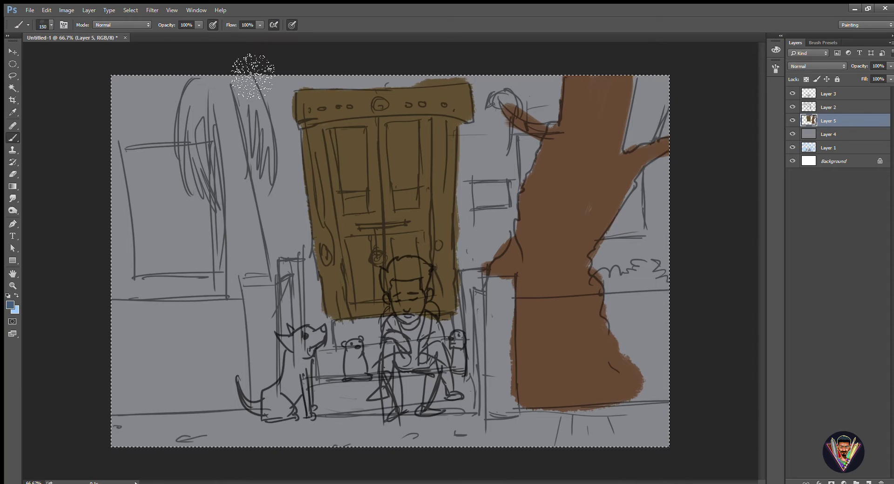
mouse_move(399, 140)
left_mouse_down()
mouse_move(419, 259)
mouse_move(526, 344)
mouse_move(445, 159)
mouse_move(558, 358)
mouse_move(461, 256)
left_mouse_up()
Paint the house walls on both sides of the door and around the tree in light grey
key("bracketleft")
key("bracketleft")
key("bracketleft")
left_click(588, 219, "alt")
mouse_move(140, 111)
left_mouse_down()
mouse_move(260, 172)
mouse_move(149, 299)
mouse_move(259, 259)
mouse_move(299, 120)
left_mouse_up()
key("bracketright")
key("bracketright")
key("bracketright")
key("bracketright")
key("bracketright")
key("bracketright")
key("bracketright")
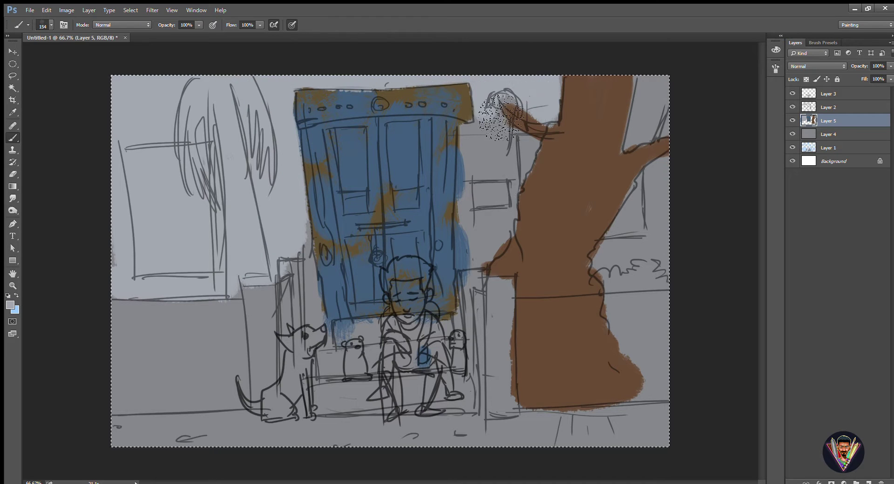
mouse_move(500, 116)
left_mouse_down()
mouse_move(493, 233)
mouse_move(647, 224)
mouse_move(661, 140)
mouse_move(475, 309)
left_mouse_up()
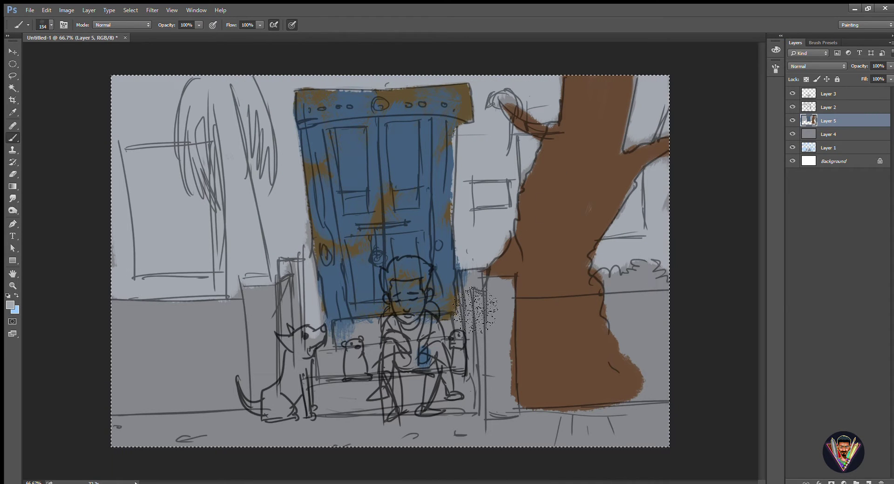
Reduce the brush to 50 and fill the windows on both sides of the door with olive brown
key("bracketleft")
key("bracketleft")
key("bracketleft")
key("bracketleft")
mouse_move(139, 158)
left_mouse_down()
mouse_move(196, 260)
mouse_move(200, 153)
mouse_move(200, 199)
mouse_move(209, 163)
left_mouse_up()
left_click_drag(514, 137, 530, 182)
left_click_drag(642, 172, 645, 187)
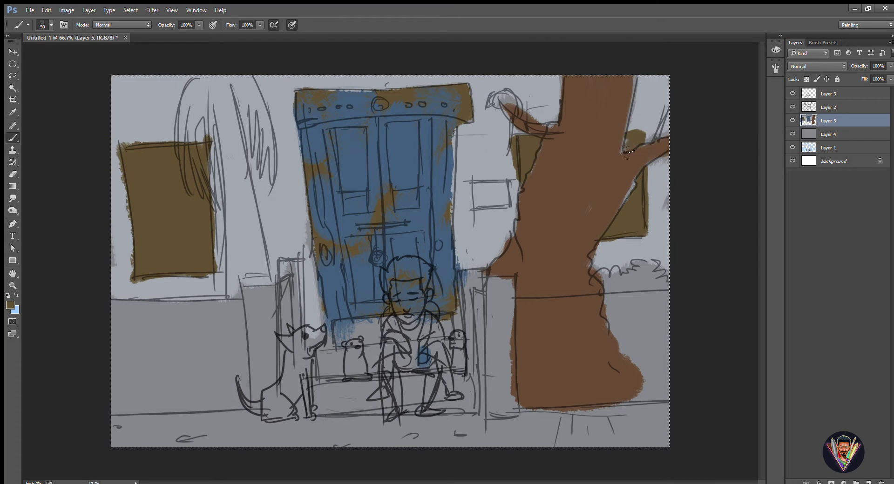
Paint the doorsteps dark brown and, with a larger brush, the pavement dusty pink
mouse_move(347, 326)
left_mouse_down()
mouse_move(438, 338)
mouse_move(337, 346)
mouse_move(331, 386)
mouse_move(470, 405)
left_mouse_up()
key("bracketright")
key("bracketright")
key("bracketright")
key("bracketright")
key("bracketright")
key("bracketright")
mouse_move(601, 435)
left_mouse_down()
mouse_move(249, 453)
mouse_move(140, 435)
left_mouse_up()
Dab pale yellow light patches along the pavement and, with a size 45 brush, beige patches on the doorsteps
key("alt")
mouse_move(321, 435)
left_mouse_down()
mouse_move(461, 431)
mouse_move(335, 395)
mouse_move(418, 363)
left_mouse_up()
key("bracketleft")
key("bracketleft")
key("bracketleft")
key("bracketleft")
key("bracketleft")
key("bracketleft")
key("bracketleft")
left_click(366, 325)
left_click(352, 340)
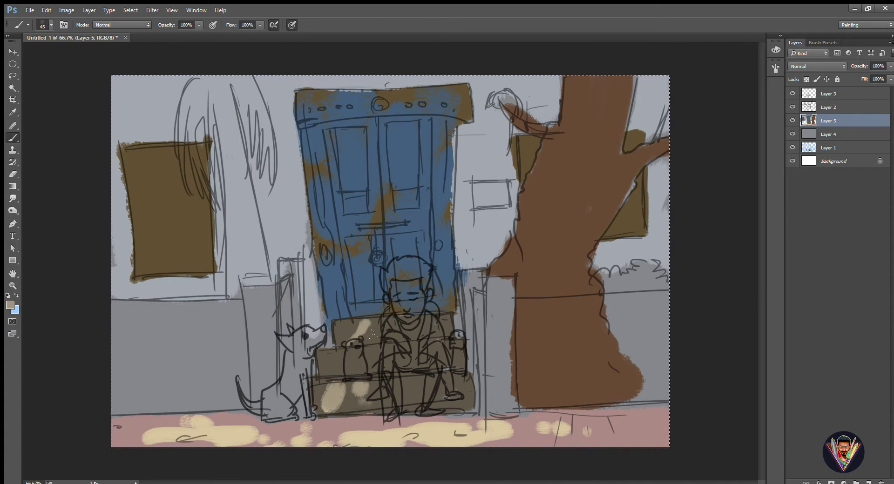
left_click(372, 338)
left_click(346, 324)
left_click(325, 360)
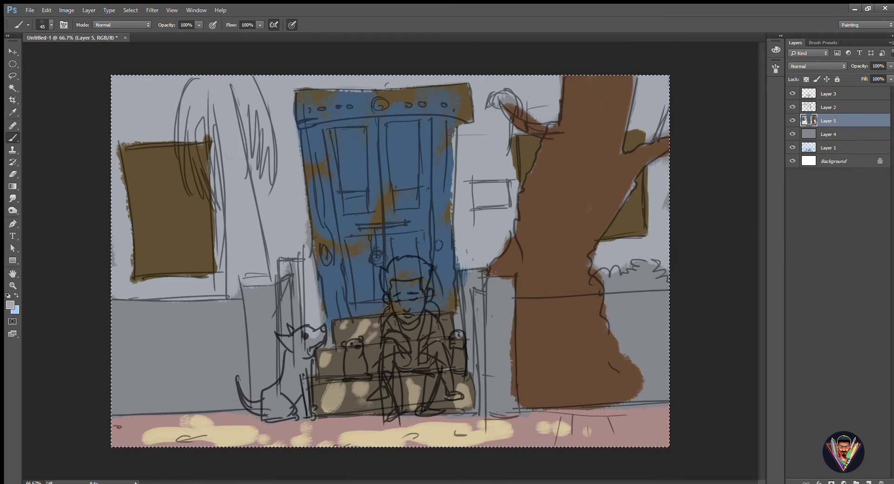
Paint light grey highlights on the gate posts on both sides of the steps
mouse_move(489, 272)
left_mouse_down()
mouse_move(493, 414)
mouse_move(471, 372)
left_mouse_up()
left_click_drag(249, 293, 254, 387)
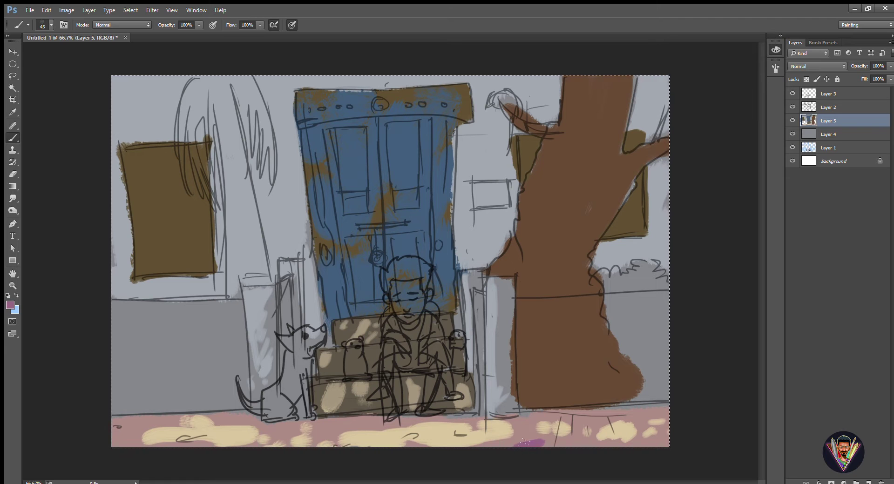
Paint a purple shadow band along the pavement's wall edge and toggle the scene linework's visibility to check the colours
left_click_drag(670, 406, 485, 410)
left_click_drag(338, 415, 114, 419)
left_click(791, 107)
left_click(792, 107)
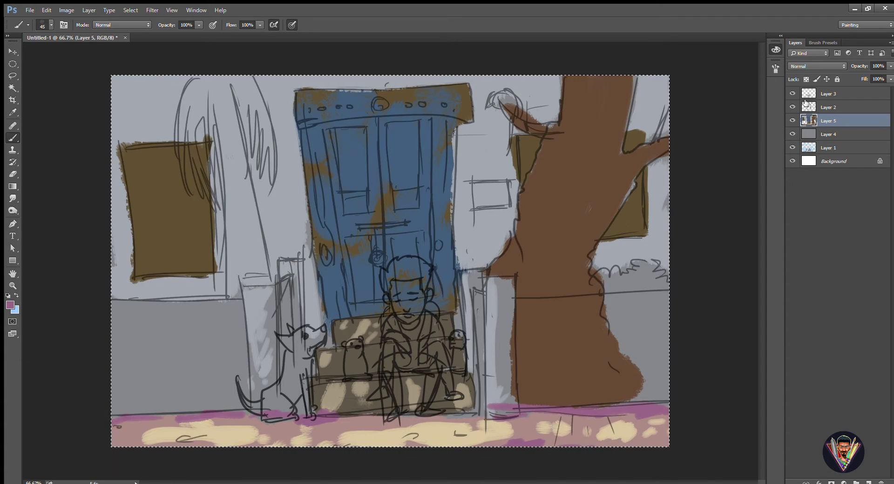
On Layer 5, trace the door's upper frame line and central seam in dark blue with a size 15 brush
left_click(804, 103)
scroll(364, 93, "up", 5)
key("i")
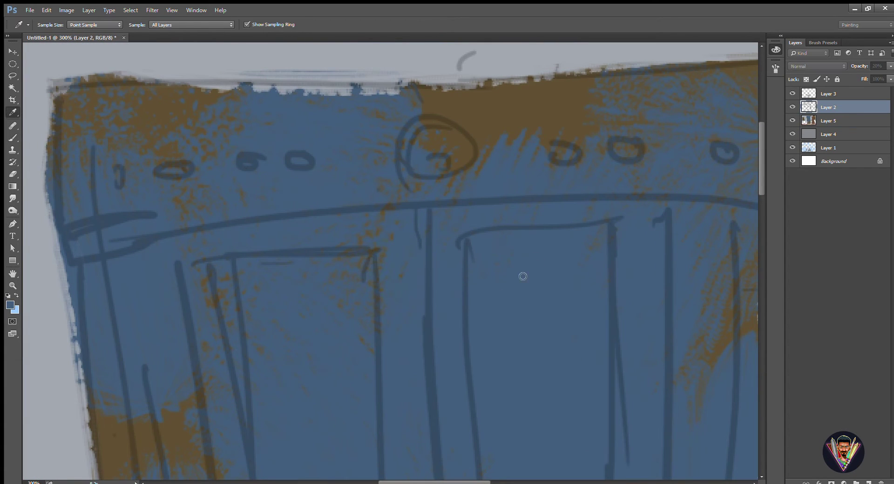
key("b")
left_click(831, 120)
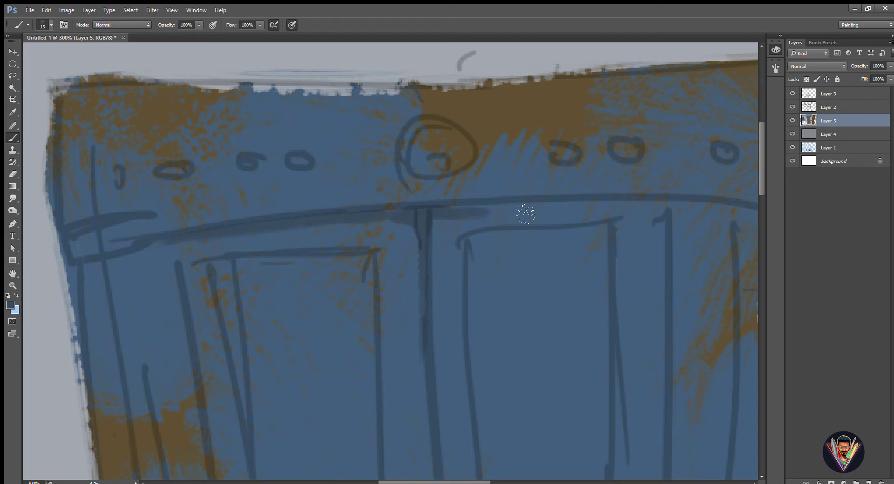
left_click_drag(666, 212, 566, 75)
left_click_drag(585, 189, 590, 205)
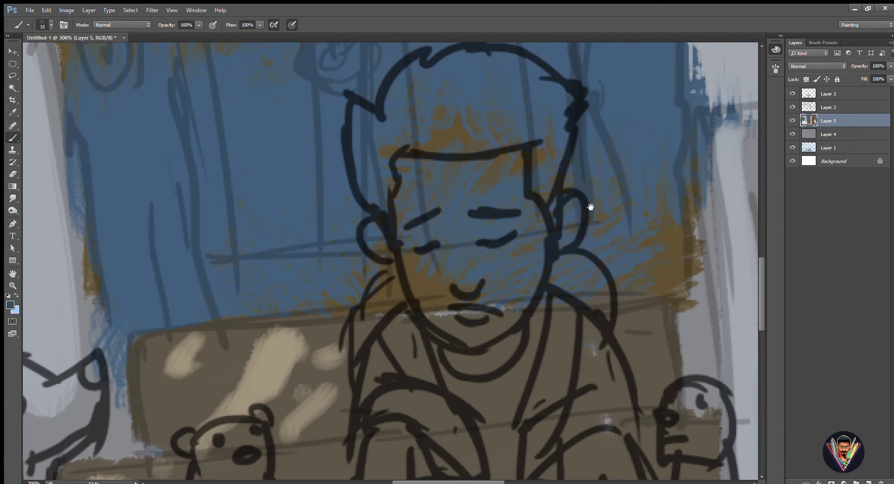
Trace the door's left frame, centre seam and bottom edge in dark blue, continuing down behind the boy
left_click_drag(389, 189, 296, 312)
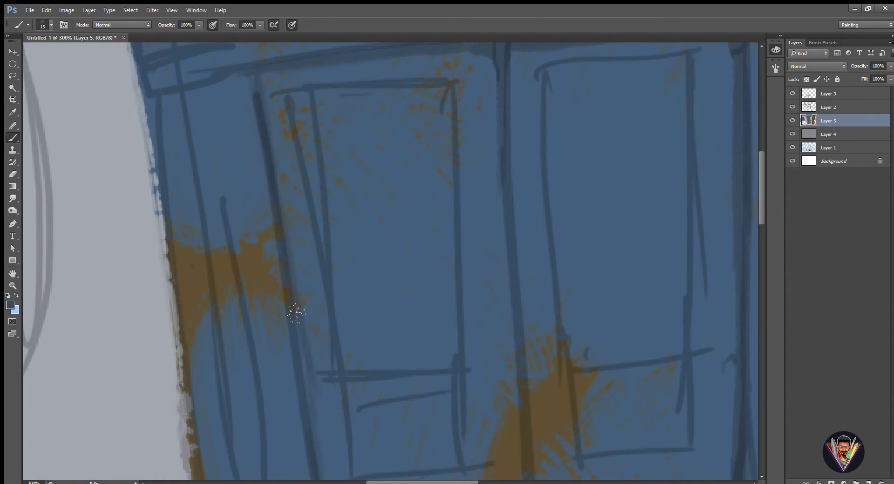
scroll(510, 187, "down", 10)
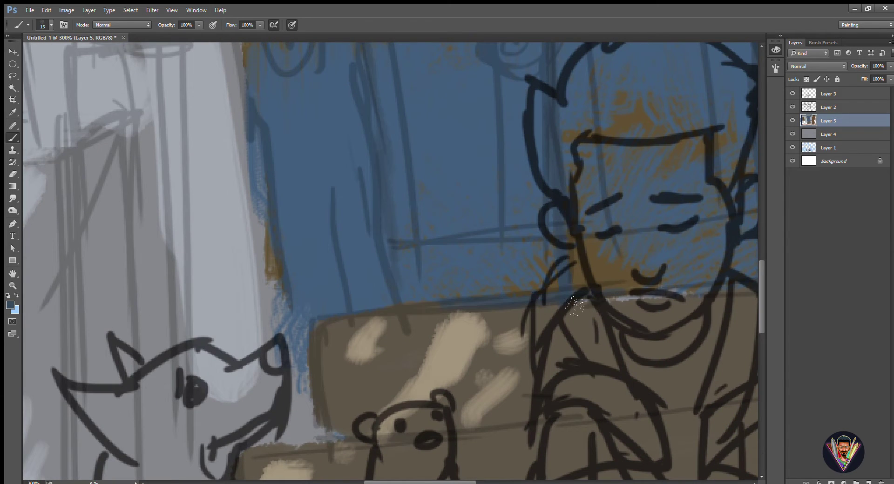
mouse_move(312, 309)
left_mouse_down()
mouse_move(407, 250)
mouse_move(512, 238)
left_mouse_up()
scroll(425, 231, "up", 5)
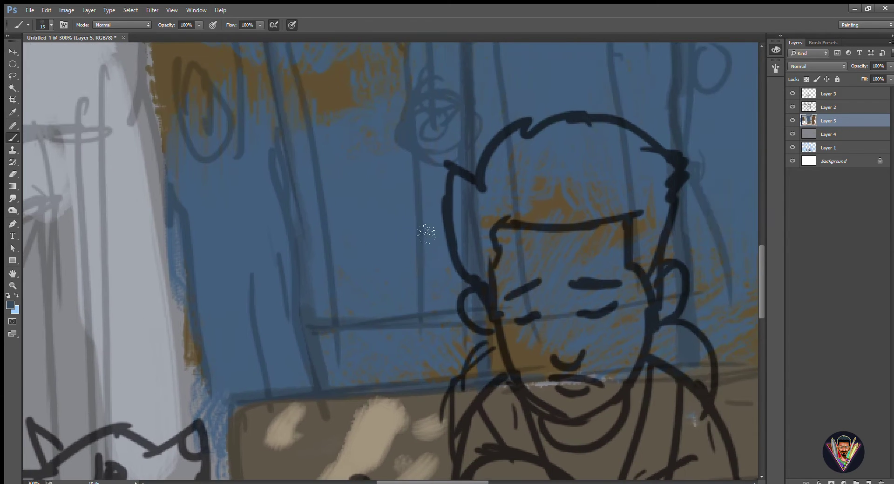
scroll(426, 173, "up", 5)
mouse_move(421, 312)
left_mouse_down()
mouse_move(426, 174)
mouse_move(298, 167)
left_mouse_up()
mouse_move(302, 239)
left_mouse_down()
mouse_move(340, 454)
mouse_move(210, 414)
left_mouse_up()
left_click_drag(342, 160, 445, 170)
scroll(444, 170, "down", 10)
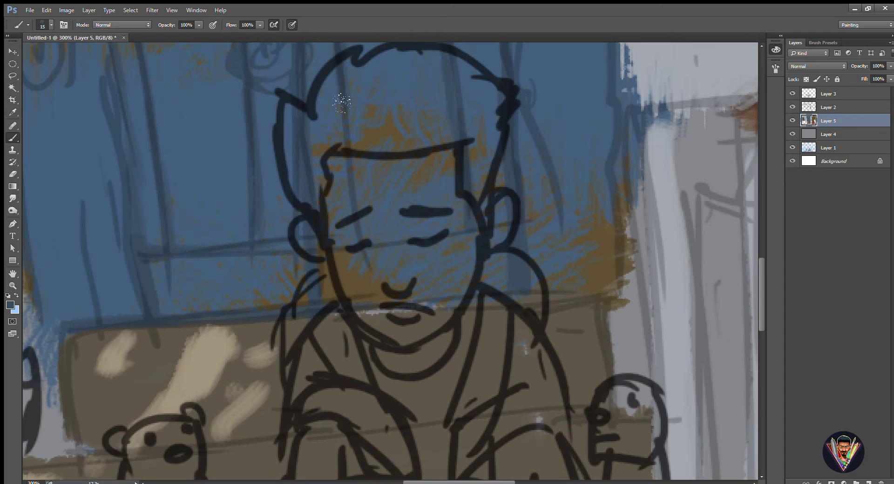
left_click_drag(346, 161, 354, 212)
key("ctrl+0")
Paint dark green bushes on both sides of the doorway and hanging foliage over the left window on Layer 5
mouse_move(689, 261)
left_mouse_down()
mouse_move(723, 326)
mouse_move(684, 410)
left_mouse_up()
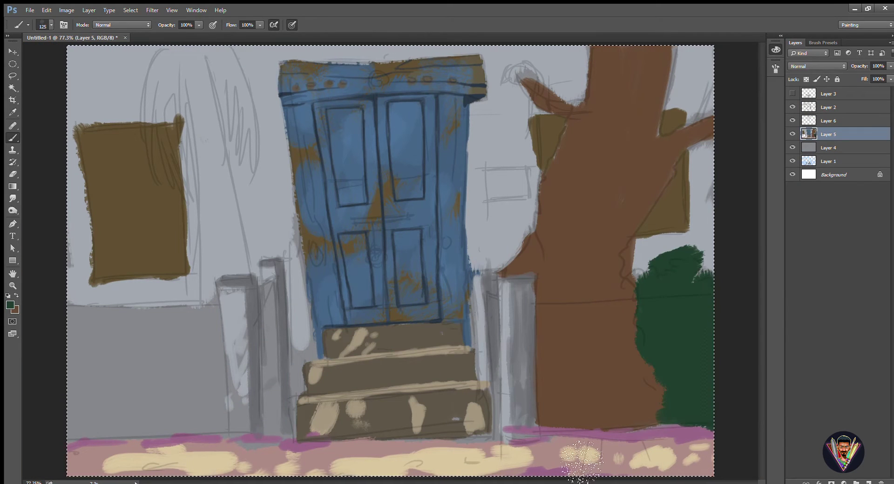
left_click_drag(665, 442, 702, 438)
left_click_drag(75, 279, 125, 298)
mouse_move(120, 329)
left_mouse_down()
mouse_move(170, 421)
mouse_move(230, 415)
mouse_move(201, 302)
mouse_move(194, 378)
left_mouse_up()
left_click_drag(154, 135, 195, 55)
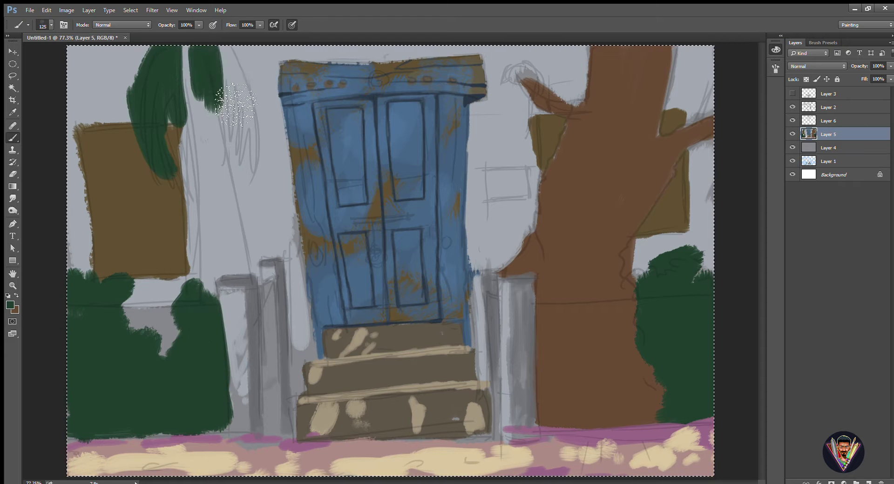
Paint a dark navy rectangular plaque on the wall between the door and the tree, tidying its edges with a smaller brush
scroll(195, 70, "down", 3)
scroll(507, 182, "up", 5)
left_click_drag(364, 199, 417, 229)
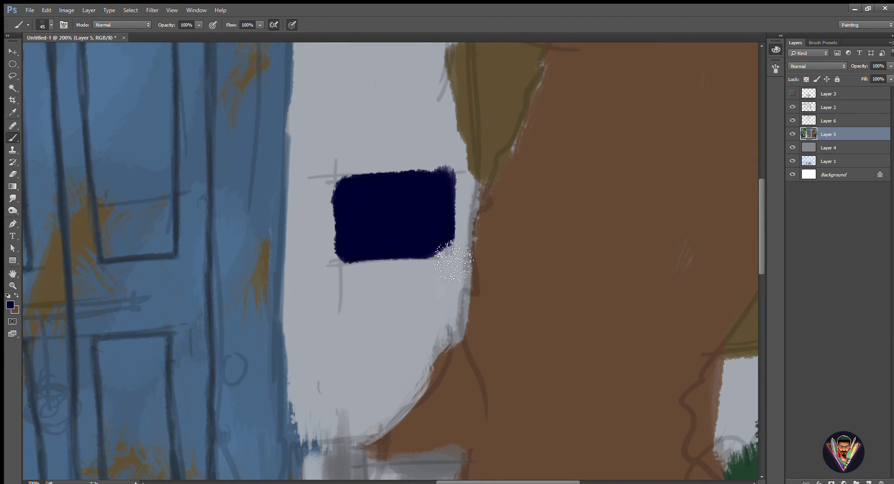
key("bracketleft")
key("bracketleft")
key("bracketleft")
key("bracketleft")
left_click_drag(334, 261, 417, 177)
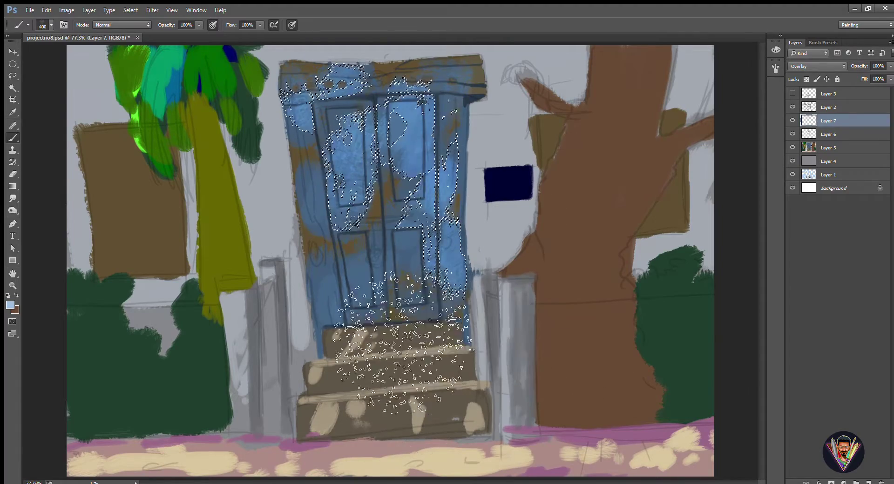
Switch to Layer 5 and dab light blue texture over the door with a size 400 brush
key("ctrl+d")
key("w")
key("alt+bracketleft")
key("alt+bracketleft")
left_click(460, 142)
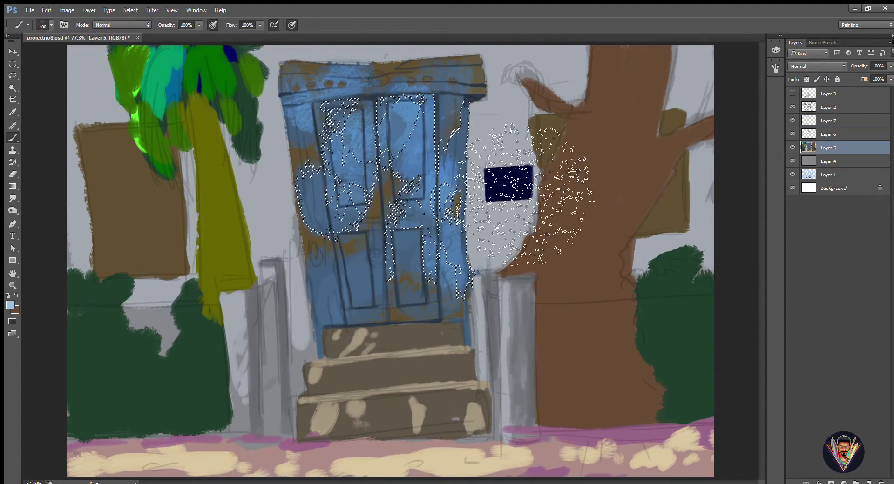
On Layer 7, darken the line along the door's bottom edge in dark blue with a size 10 brush
key("b")
left_click(828, 120)
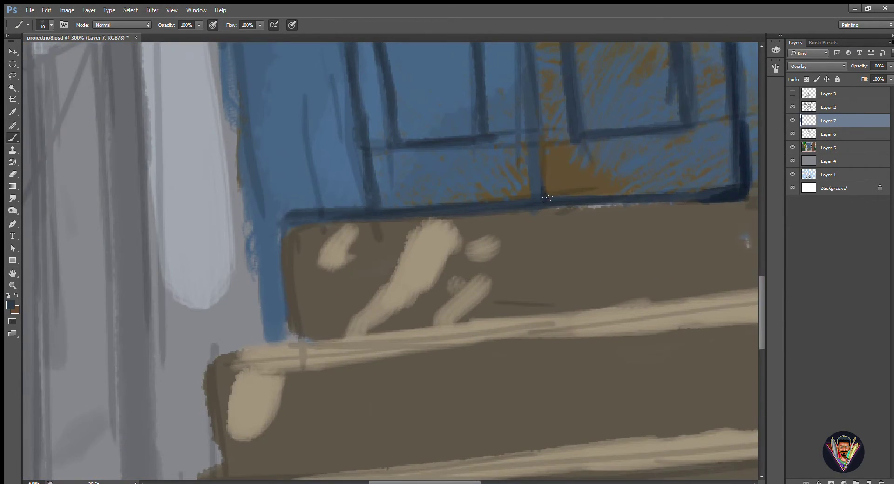
left_click_drag(353, 211, 493, 189)
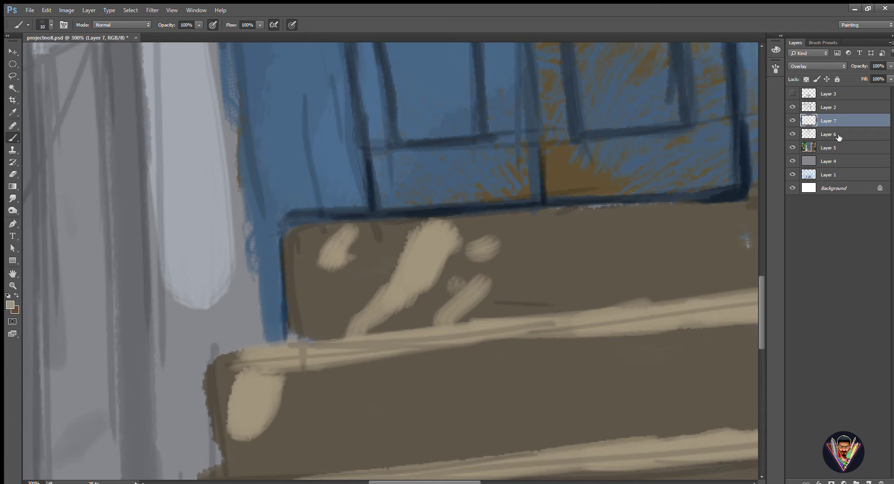
On Layer 5, paint a beige edge along the top step and tidy the border of the step below in beige and dark brown
left_click(831, 147)
mouse_move(288, 231)
left_mouse_down()
mouse_move(737, 207)
mouse_move(482, 181)
left_mouse_up()
left_click_drag(489, 179, 568, 173)
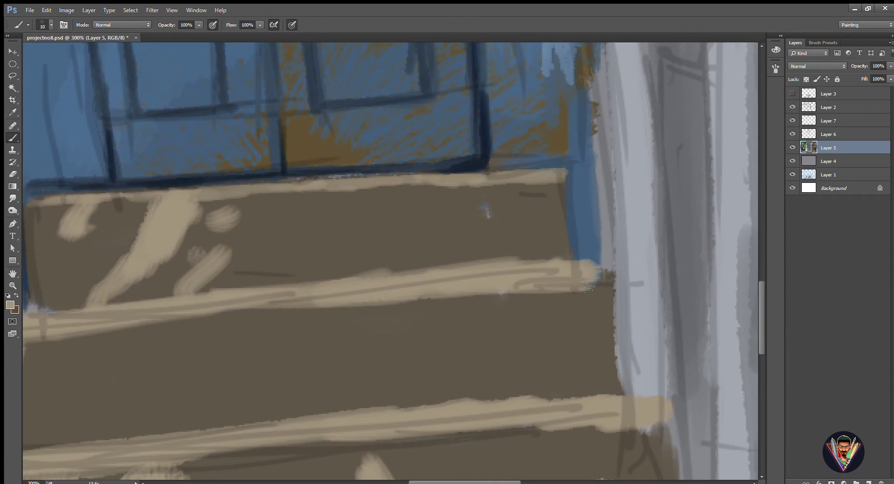
left_click_drag(587, 287, 568, 274)
left_click_drag(361, 274, 570, 260)
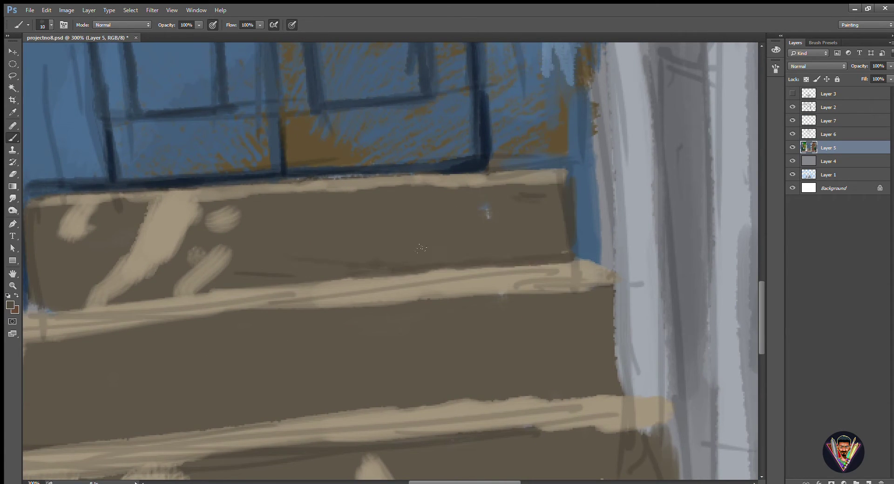
key("ctrl+0")
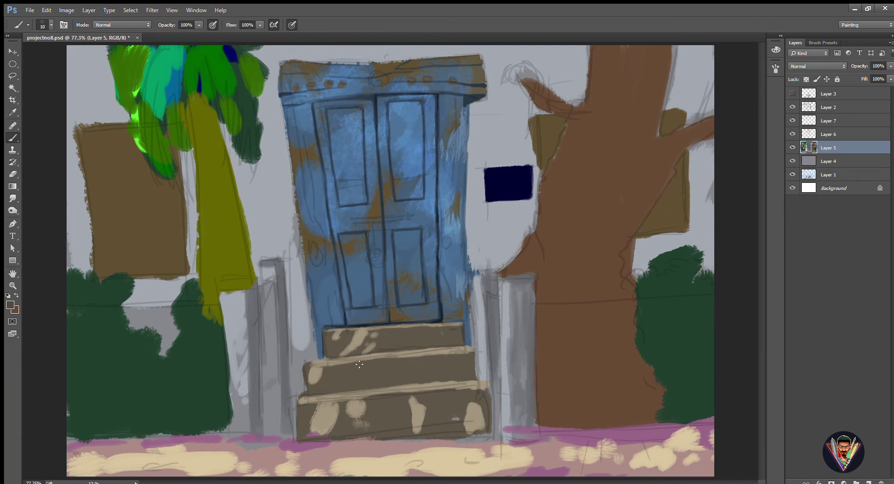
On Layer 7, strengthen the outlines of the door's upper and lower panels and centre seam in dark blue
key("alt+bracketright")
key("alt+bracketright")
key("ctrl+plus")
key("ctrl+plus")
key("ctrl+plus")
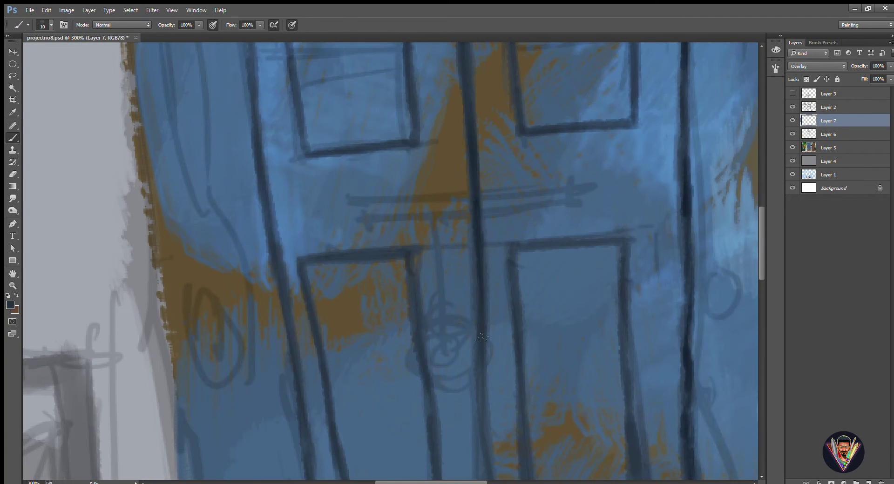
scroll(482, 337, "down", 5)
scroll(331, 236, "up", 4)
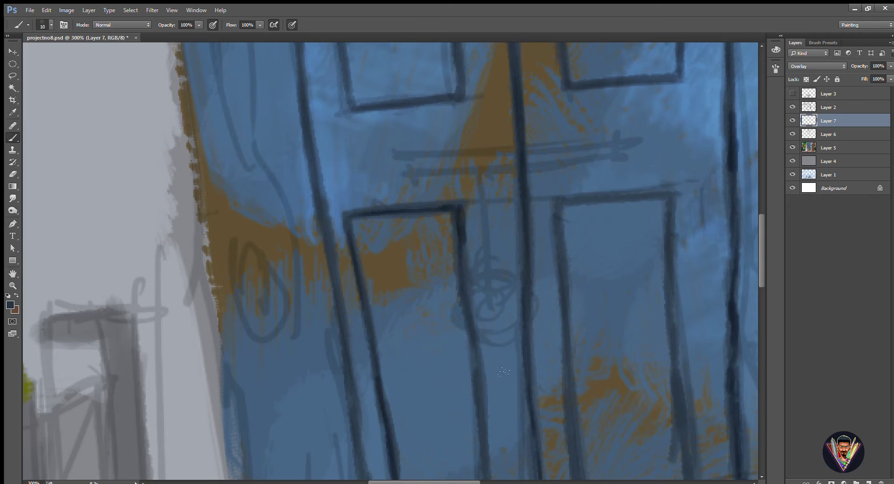
scroll(503, 371, "up", 5)
scroll(385, 333, "up", 6)
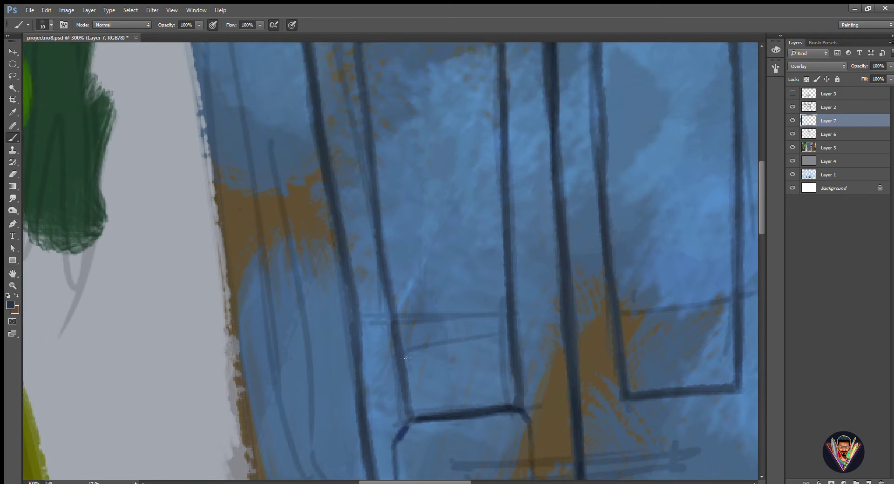
scroll(454, 200, "right", 4)
left_click_drag(454, 200, 454, 233)
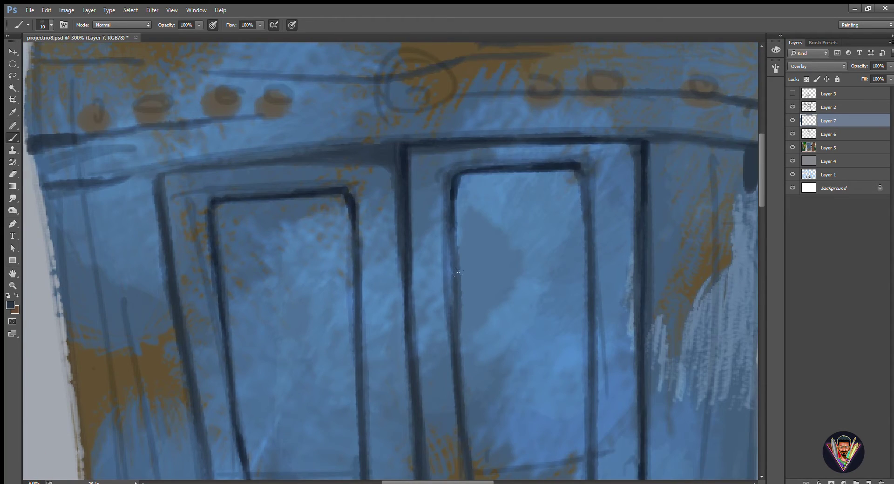
Outline a middle panel with cut corners between the upper and lower panels of each door leaf in dark blue
scroll(454, 233, "down", 5)
scroll(453, 233, "down", 3)
left_click_drag(447, 365, 542, 356)
left_click_drag(561, 247, 549, 356)
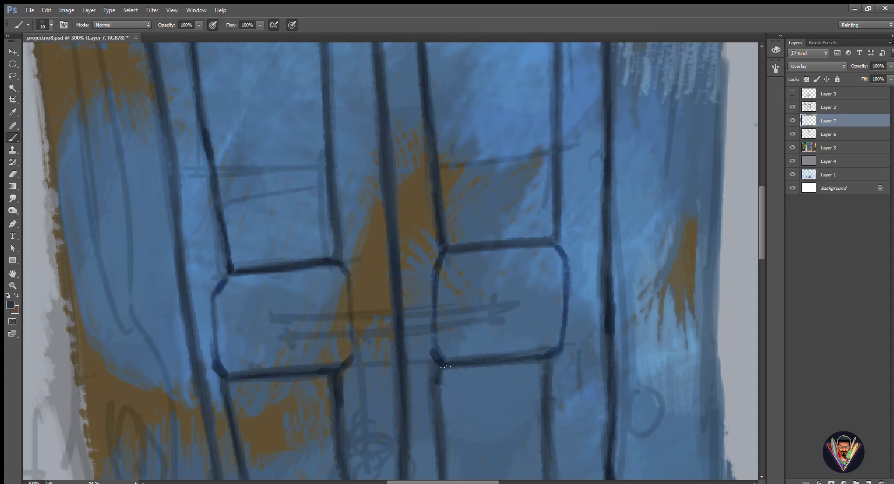
scroll(445, 367, "down", 3)
scroll(469, 236, "up", 2)
scroll(507, 365, "up", 3)
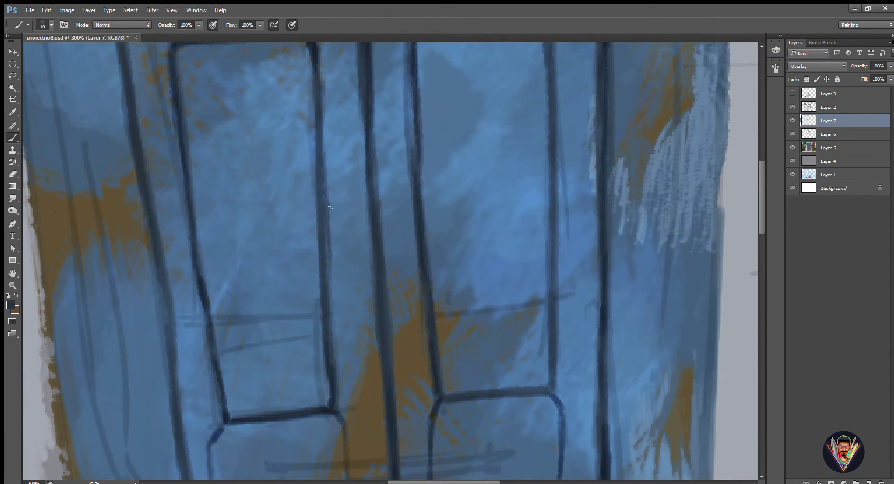
Paint dark blue moulding lines and cracks along the full width of the door's lintel
scroll(329, 206, "up", 3)
left_click_drag(251, 182, 103, 204)
left_click_drag(356, 169, 118, 200)
left_click_drag(351, 228, 652, 228)
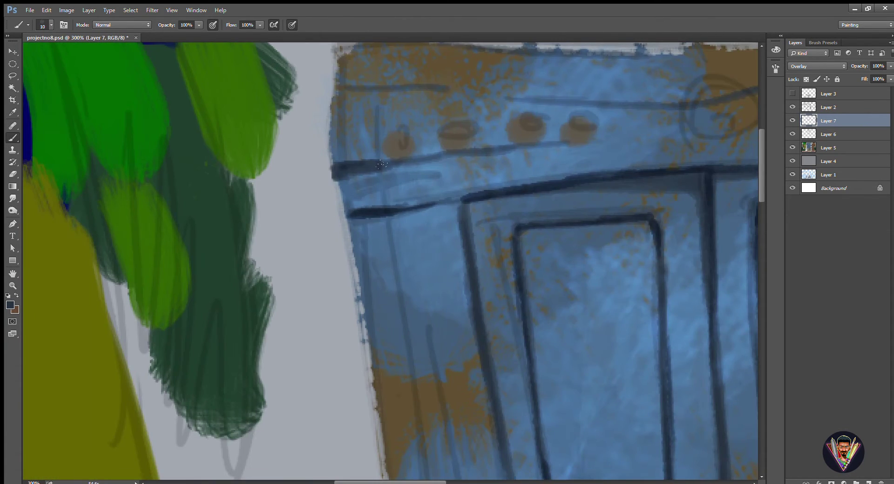
mouse_move(336, 177)
left_mouse_down()
mouse_move(520, 146)
mouse_move(650, 100)
left_mouse_up()
left_click_drag(651, 140, 359, 196)
left_click_drag(438, 133, 754, 119)
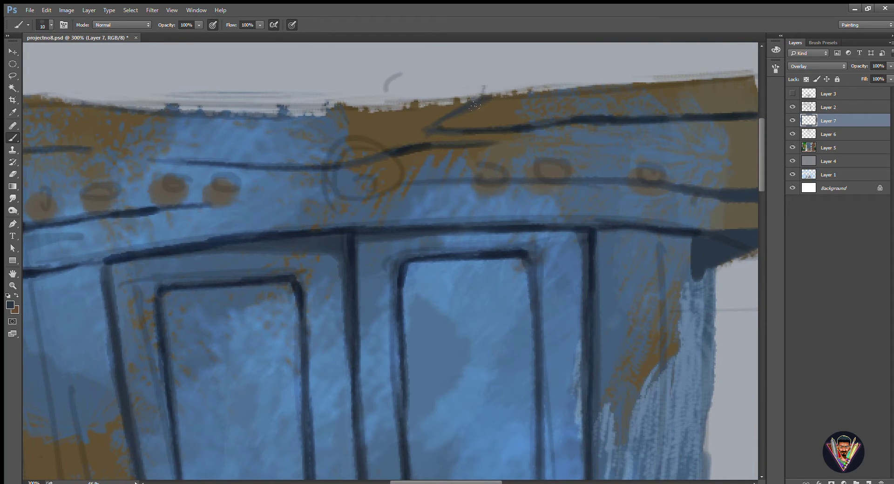
left_click_drag(558, 186, 330, 186)
Draw long dark blue wood-grain lines down the door's right-hand frame
mouse_move(419, 233)
left_mouse_down()
mouse_move(382, 112)
mouse_move(393, 381)
left_mouse_up()
scroll(392, 381, "down", 10)
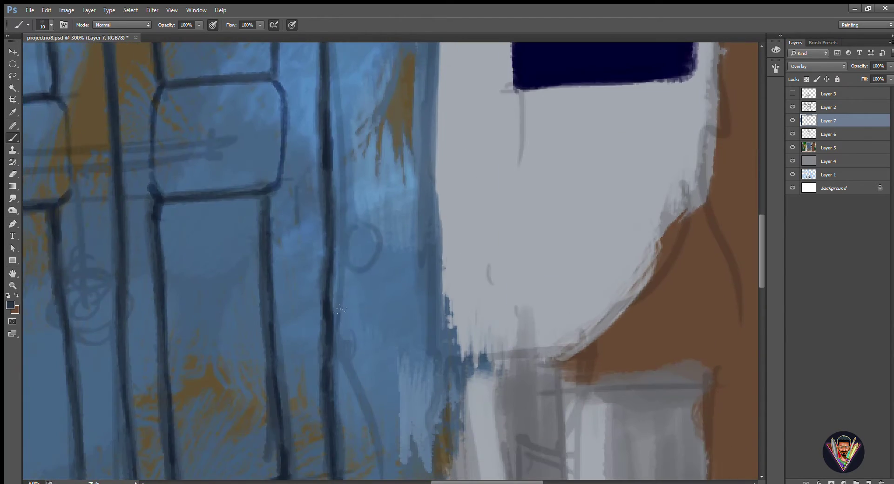
left_click_drag(345, 103, 368, 266)
scroll(368, 266, "down", 3)
scroll(360, 274, "up", 12)
scroll(360, 275, "up", 5)
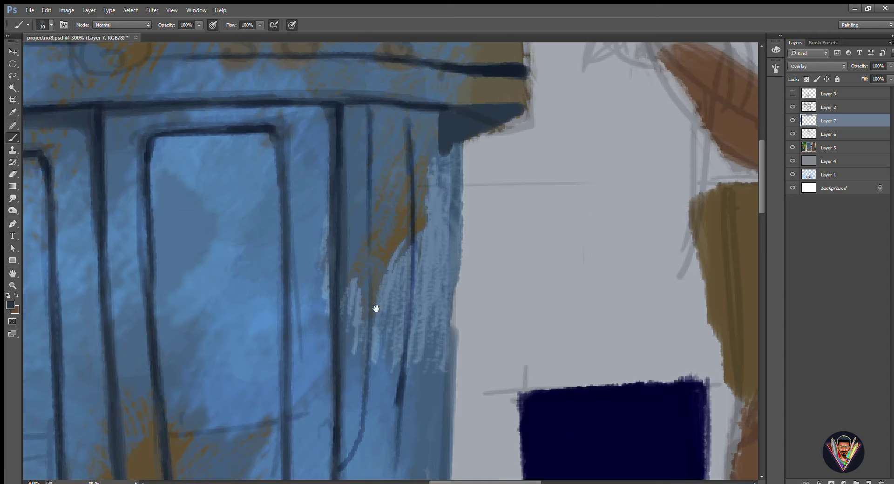
Paint a dark shadow under the right end of the door's lintel
scroll(375, 310, "left", 5)
left_click_drag(610, 153, 671, 87)
left_click_drag(621, 105, 677, 79)
Touch up the frame's blue on Layer 5 with a size 30 brush and erase the dark patch under the lintel's right end on Layer 6
key("alt+bracketleft")
key("alt+bracketleft")
key("bracketright")
key("bracketright")
key("Return")
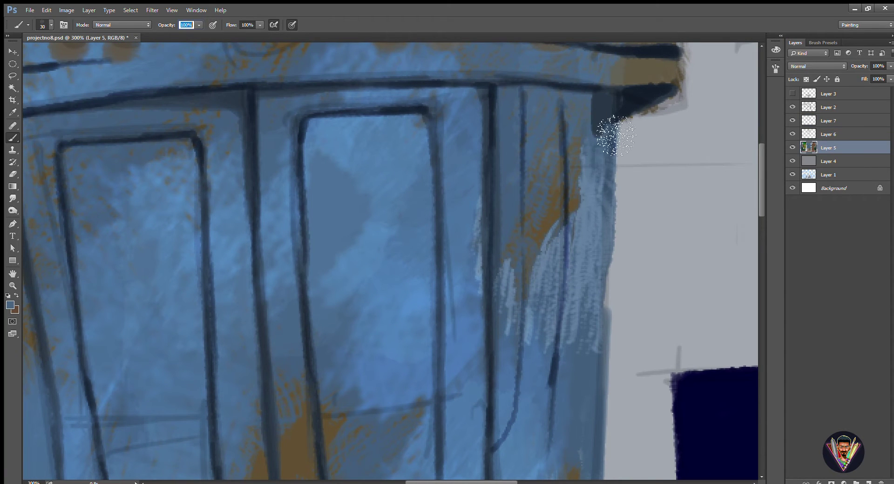
key("alt+bracketright")
key("e")
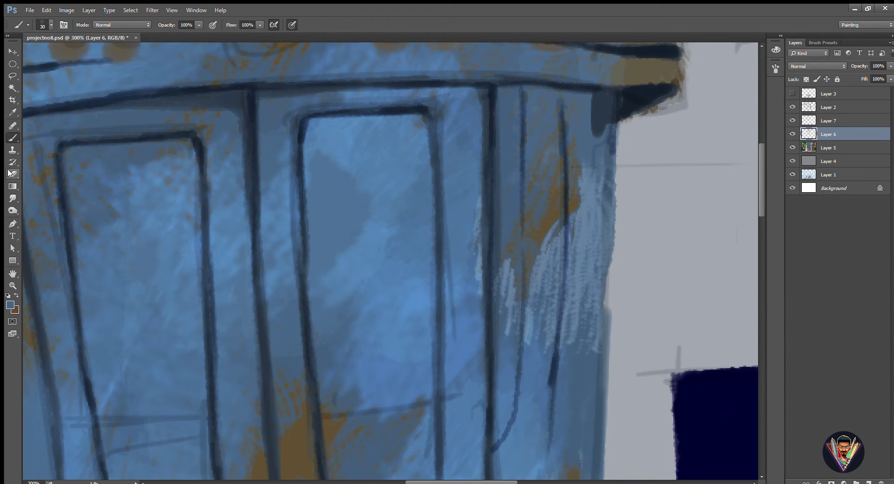
left_click_drag(603, 100, 605, 149)
key("ctrl+minus")
key("ctrl+minus")
key("ctrl+minus")
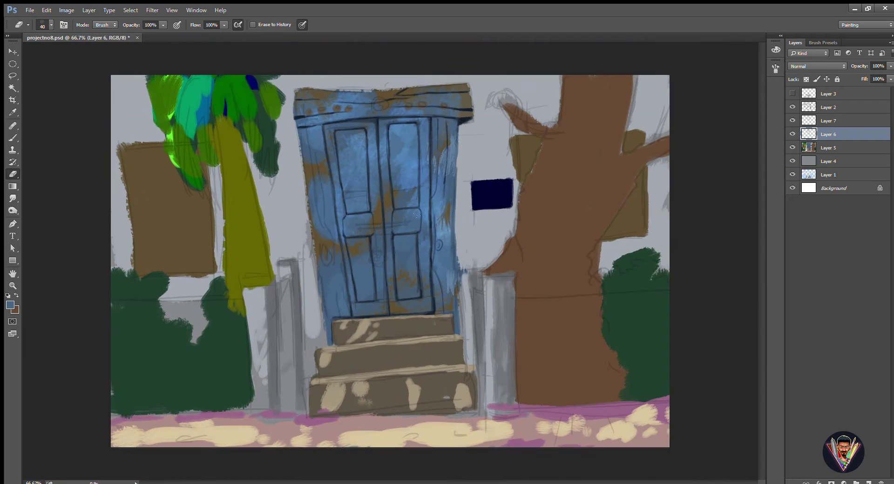
Sample the door's rust brown and brush ochre speckled texture over the door's worn areas on Layer 5
key("b")
left_click(309, 236, "alt")
left_click_drag(321, 249, 335, 233)
key("alt+bracketleft")
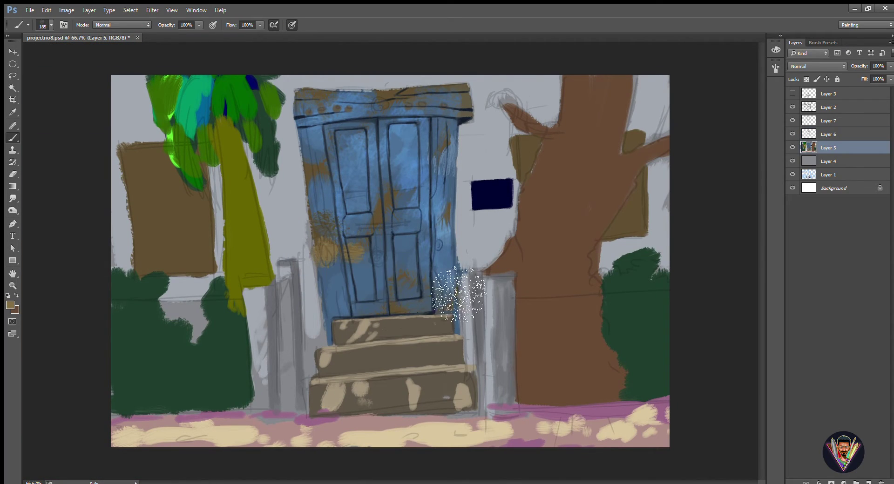
key("ctrl+0")
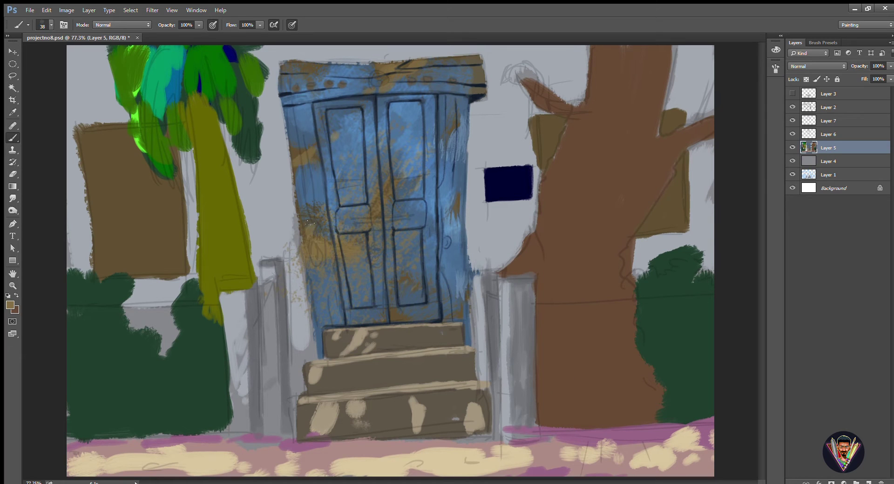
Dab pale beige highlights on the rusty patches and light blue highlights on the door's panels and frame
left_click(395, 318, "alt")
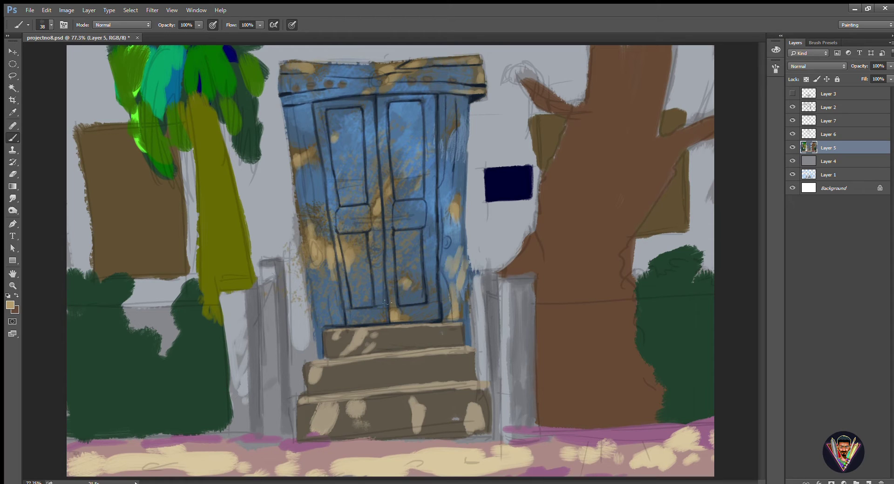
left_click(400, 102, "alt")
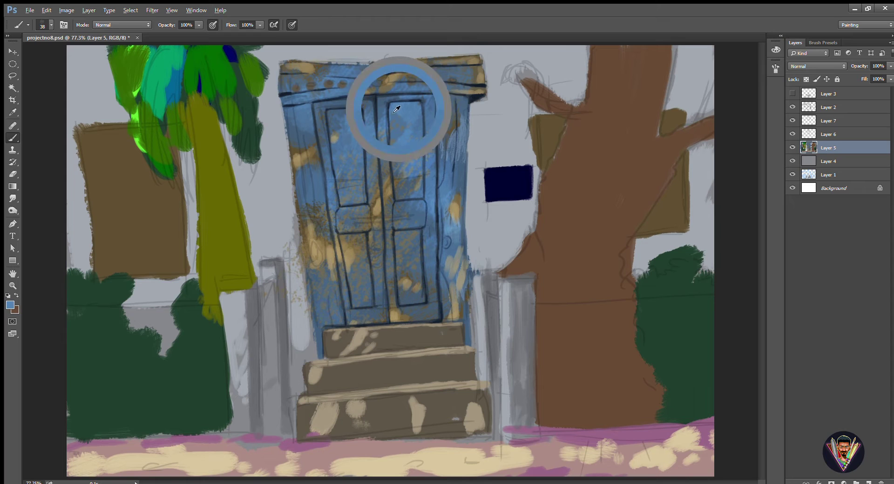
left_click(409, 112)
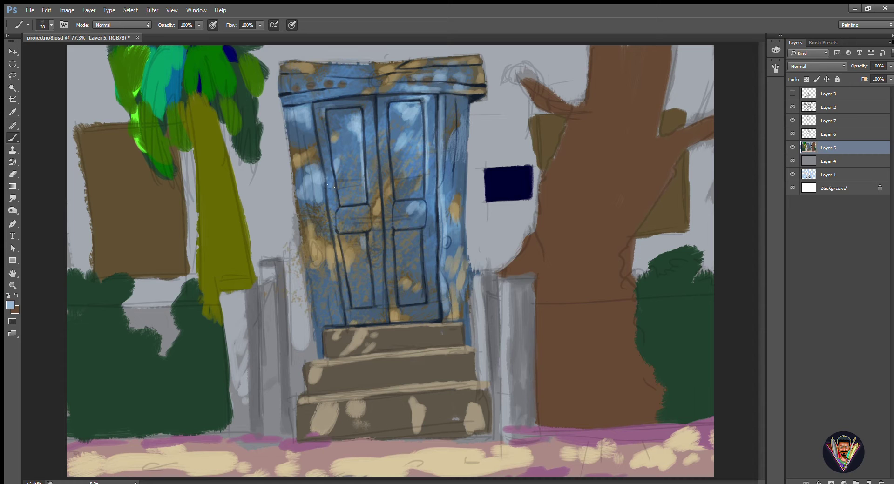
Shade the wall on both sides of the door in grey and brush pale highlights on the left stair pillar
left_click_drag(285, 114, 323, 352)
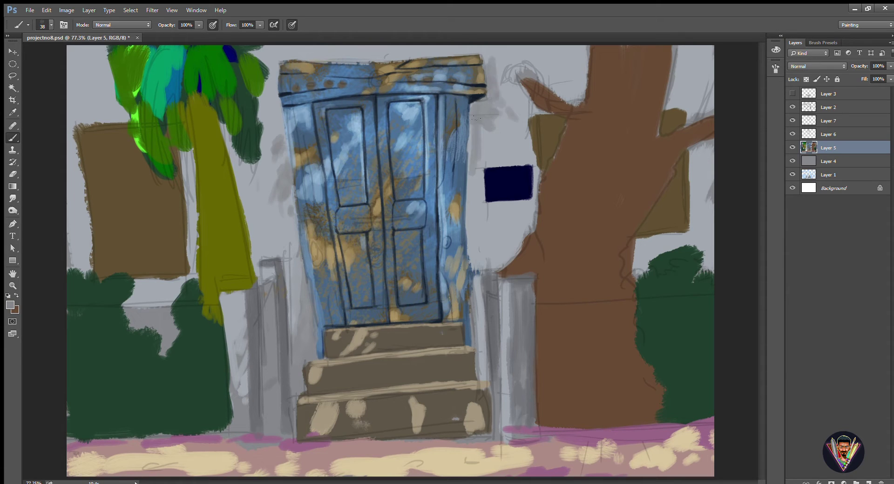
left_click_drag(473, 124, 471, 261)
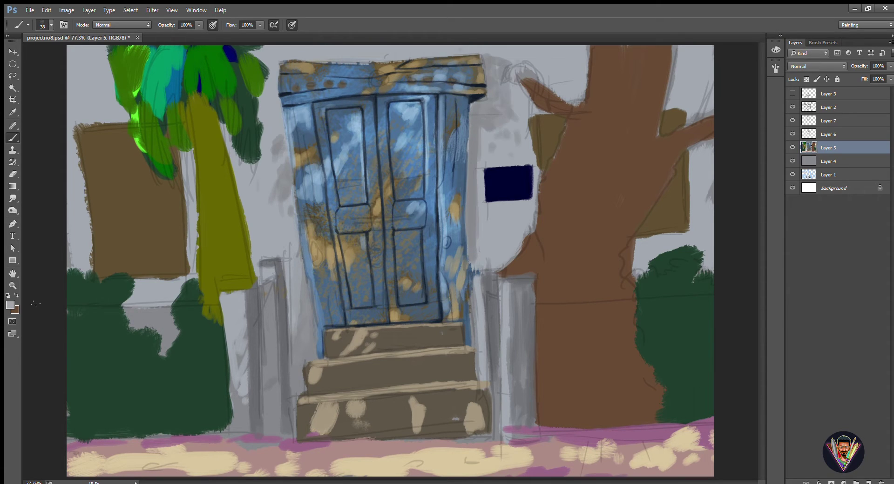
left_click(279, 223, "alt")
left_click_drag(229, 298, 237, 407)
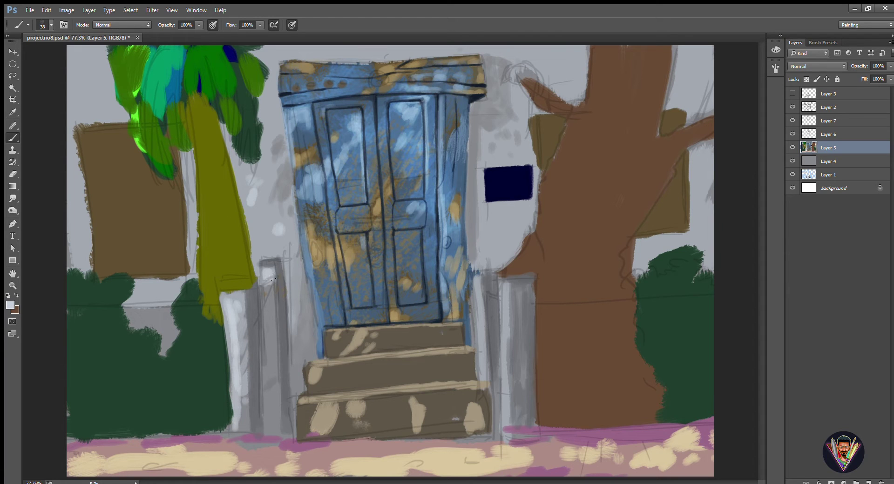
Brush pale blue-grey patches over the house wall around the windows, the door and the dark blue plaque
mouse_move(79, 184)
left_mouse_down()
mouse_move(72, 124)
mouse_move(111, 118)
mouse_move(95, 99)
left_mouse_up()
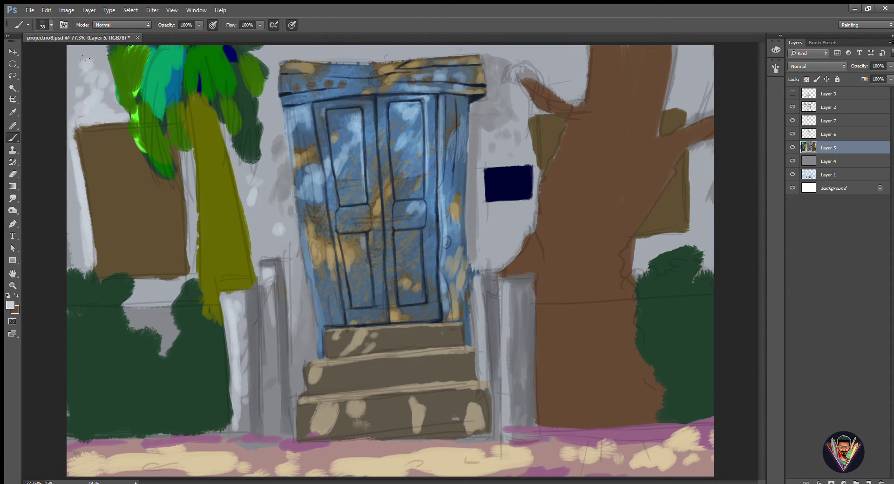
left_click_drag(83, 57, 447, 55)
mouse_move(559, 49)
left_mouse_down()
mouse_move(531, 126)
mouse_move(501, 156)
left_mouse_up()
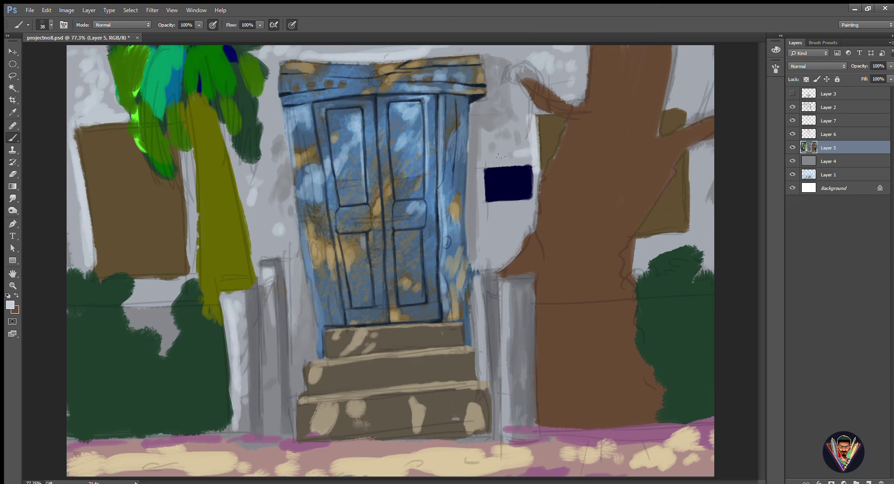
mouse_move(476, 207)
left_mouse_down()
mouse_move(512, 207)
mouse_move(529, 219)
mouse_move(516, 242)
left_mouse_up()
mouse_move(637, 261)
left_mouse_down()
mouse_move(682, 240)
mouse_move(706, 178)
mouse_move(710, 189)
left_mouse_up()
left_click_drag(687, 53, 709, 95)
Sample a dark brown and shade the large tree's branches and upper trunk, enlarging the brush for the broad areas
left_click(652, 93, "alt")
left_click_drag(657, 122, 669, 48)
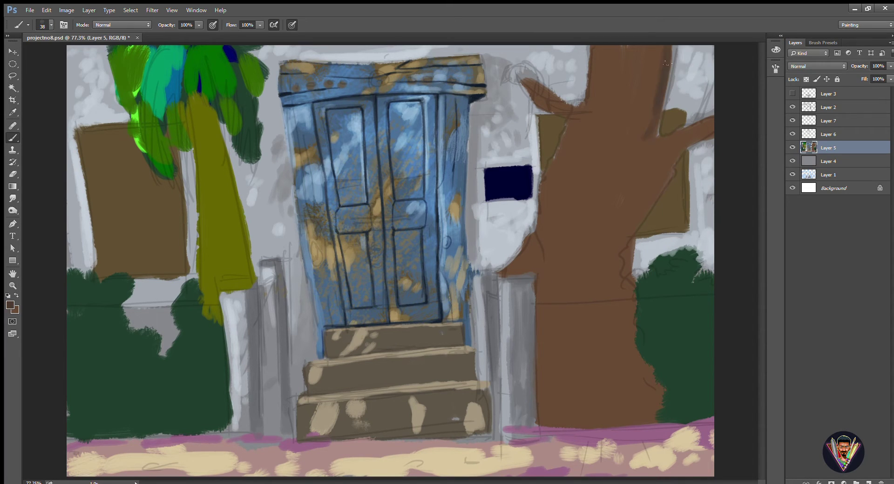
left_click_drag(666, 139, 710, 122)
left_click_drag(651, 186, 626, 289)
key("bracketright")
key("bracketright")
key("bracketright")
key("bracketright")
key("bracketright")
key("bracketright")
key("bracketright")
mouse_move(610, 154)
left_mouse_down()
mouse_move(650, 193)
mouse_move(648, 379)
mouse_move(605, 299)
mouse_move(623, 211)
mouse_move(588, 200)
mouse_move(633, 183)
mouse_move(613, 254)
mouse_move(608, 216)
mouse_move(589, 305)
mouse_move(605, 112)
mouse_move(556, 272)
mouse_move(652, 65)
left_mouse_up()
Build up the dark brown shading across the tree trunk with brush sizes from 50 to 150
key("bracketleft")
key("bracketleft")
key("bracketleft")
key("bracketleft")
key("bracketleft")
key("bracketleft")
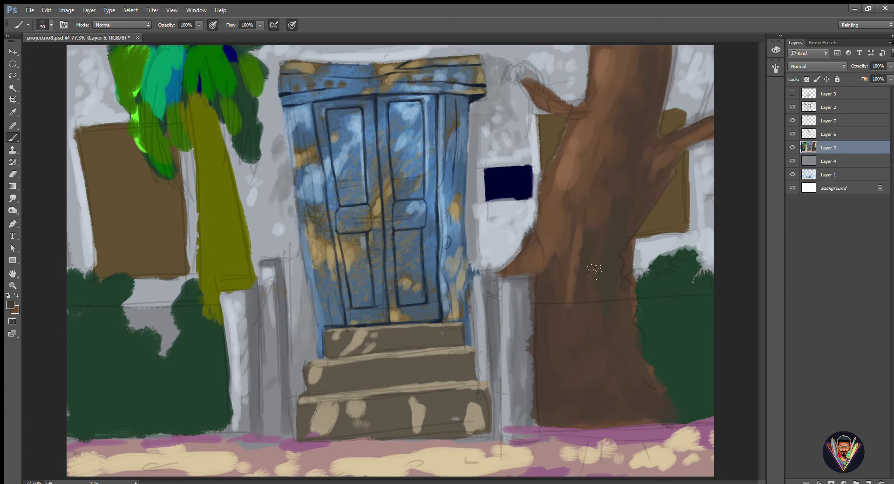
key("bracketright")
key("bracketright")
key("bracketright")
key("bracketright")
key("bracketright")
key("bracketright")
key("bracketright")
left_click_drag(582, 259, 648, 149)
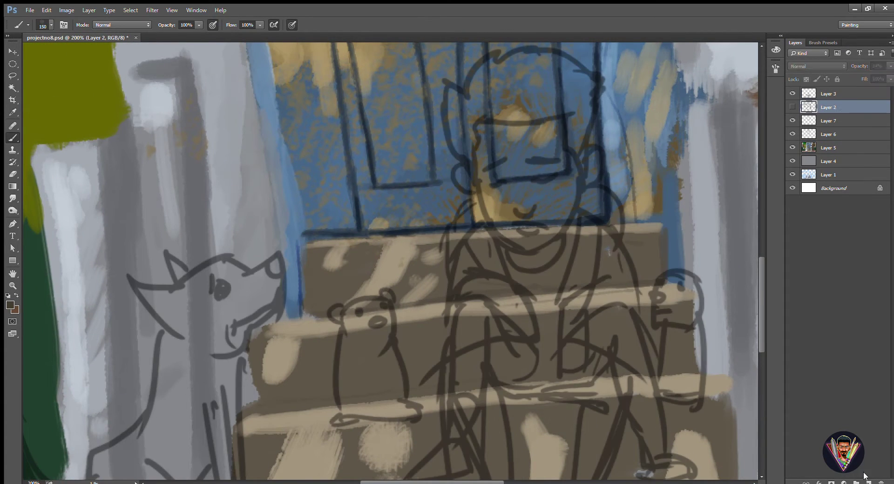
Add a new layer above Layer 2 and block in the boy's face, neck, arms, legs and feet in brown
left_click(867, 482)
mouse_move(528, 155)
left_mouse_down()
mouse_move(554, 244)
mouse_move(504, 166)
mouse_move(526, 216)
mouse_move(599, 165)
mouse_move(543, 252)
left_mouse_up()
scroll(566, 315, "down", 5)
left_click_drag(460, 186, 498, 222)
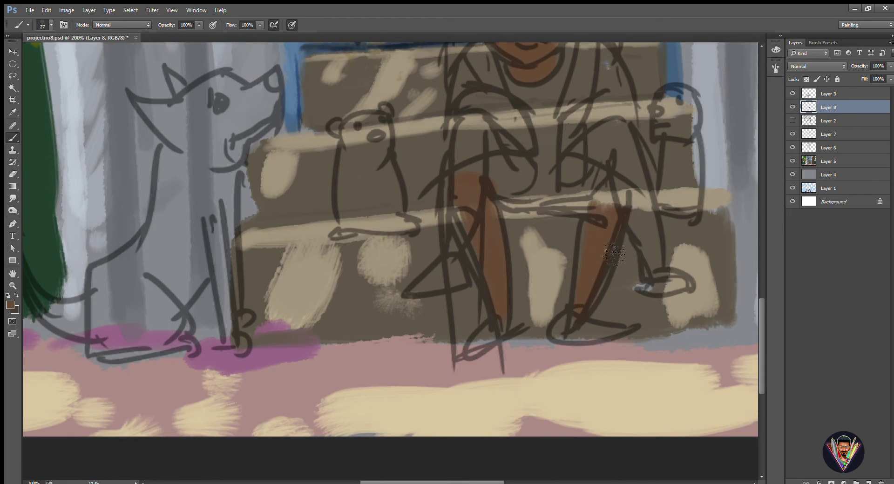
left_click_drag(582, 191, 626, 212)
scroll(464, 288, "up", 3)
mouse_move(465, 288)
left_mouse_down()
mouse_move(535, 400)
mouse_move(623, 247)
mouse_move(671, 466)
left_mouse_up()
mouse_move(498, 455)
left_mouse_down()
mouse_move(615, 315)
mouse_move(717, 335)
left_mouse_up()
left_click_drag(615, 315, 694, 440)
Brush orange-brown highlights along the boy's chin, neck, arms, hands and lower legs
left_click(707, 160, "alt")
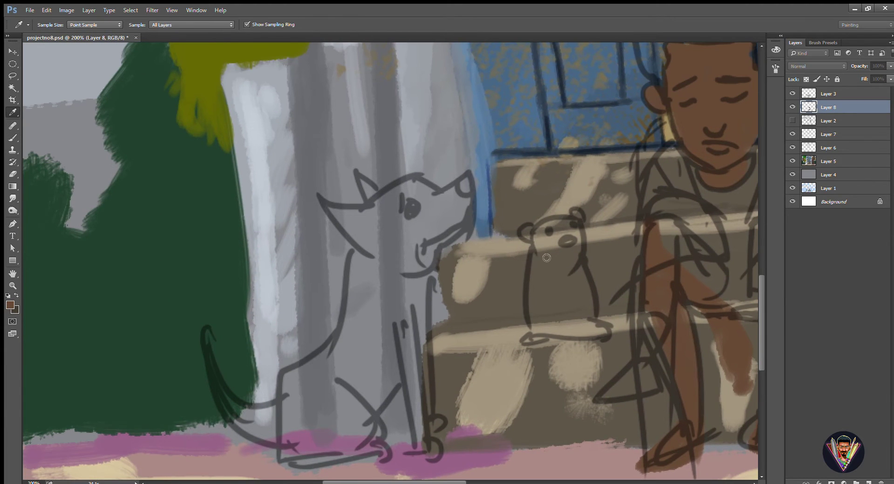
mouse_move(694, 198)
left_mouse_down()
mouse_move(610, 181)
mouse_move(477, 221)
left_mouse_up()
left_click_drag(477, 184, 512, 189)
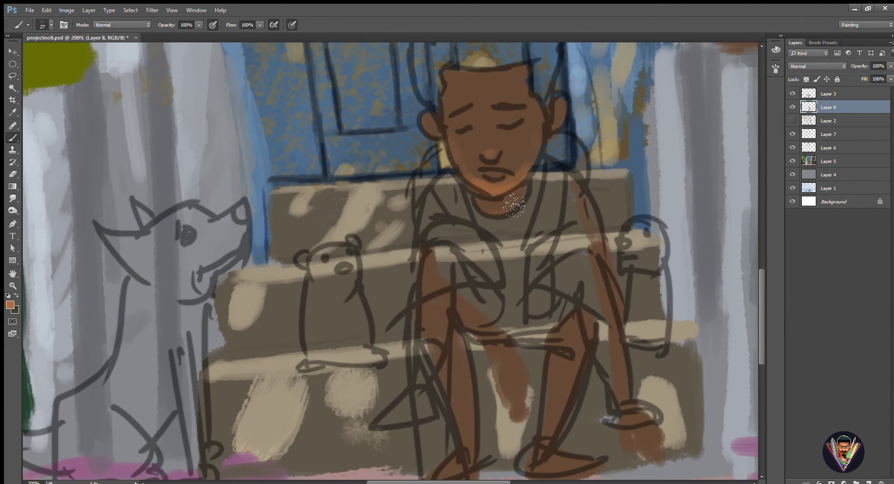
left_click_drag(549, 377, 558, 433)
left_click_drag(466, 368, 466, 447)
left_click_drag(615, 312, 619, 405)
left_click_drag(647, 446, 670, 459)
left_click_drag(610, 339, 614, 390)
left_click_drag(512, 381, 521, 419)
left_click_drag(516, 260, 482, 421)
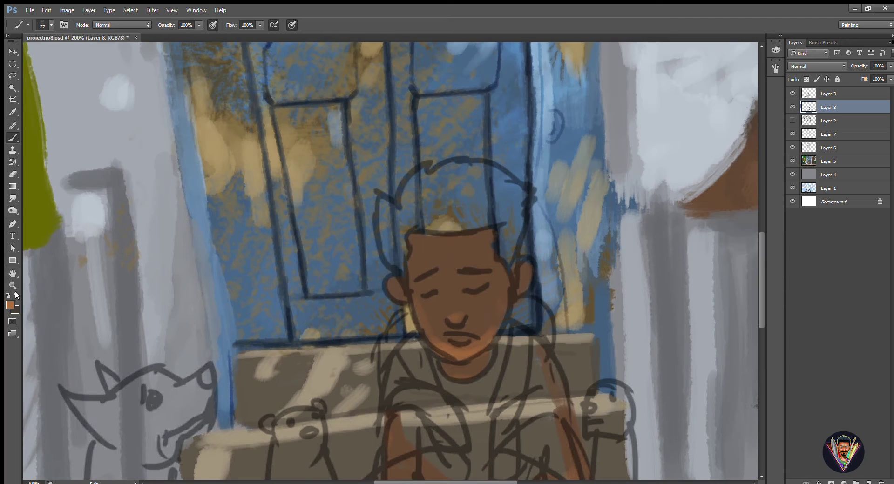
Swap to the dark grey-brown colour and fill in the boy's hair within the sketch outline
left_click(16, 294)
left_click_drag(424, 216, 486, 196)
left_click_drag(421, 186, 484, 177)
left_click_drag(498, 191, 522, 261)
left_click_drag(417, 172, 484, 160)
left_click_drag(493, 167, 523, 205)
left_click_drag(381, 186, 372, 270)
left_click_drag(400, 172, 410, 201)
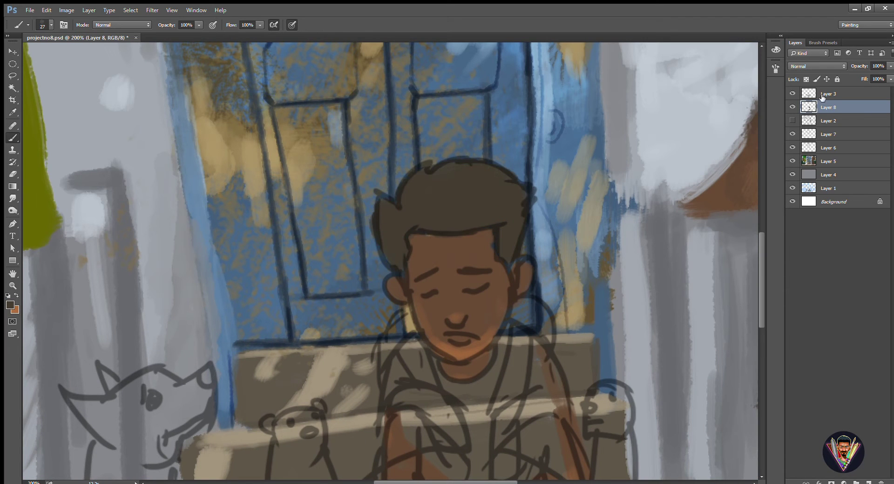
Lower the opacity of the Layer 3 sketch to 10% and reselect Layer 8
left_click(822, 97)
mouse_move(524, 333)
left_mouse_down()
mouse_move(549, 179)
mouse_move(523, 251)
left_mouse_up()
left_click(828, 107)
Paint the boy's backpack and both shoulder straps in dark brown on Layer 8
left_click_drag(545, 223, 512, 273)
left_click_drag(458, 175, 442, 196)
left_click_drag(447, 153, 438, 214)
left_click_drag(414, 158, 405, 229)
left_click_drag(544, 140, 578, 164)
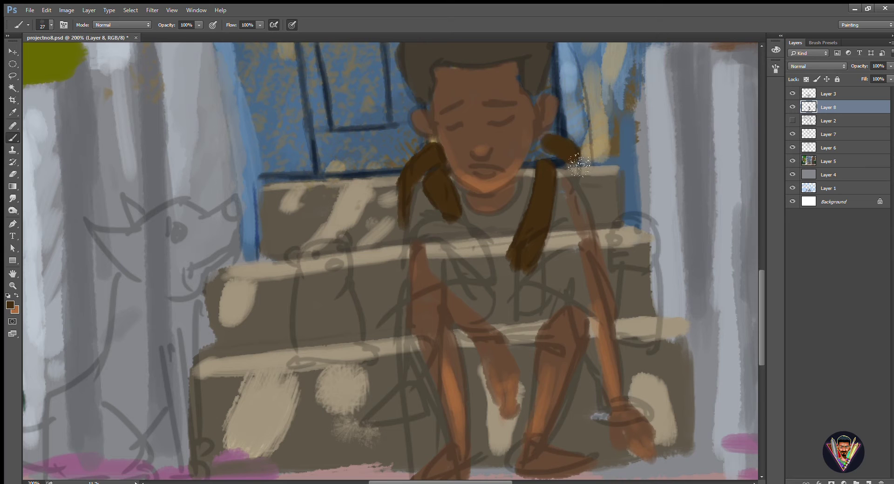
mouse_move(509, 212)
left_mouse_down()
mouse_move(525, 170)
mouse_move(497, 199)
mouse_move(549, 140)
mouse_move(594, 149)
mouse_move(558, 214)
mouse_move(456, 214)
left_mouse_up()
Sample the bush's dark green and paint the boy's T-shirt around the backpack straps
left_click(29, 335, "alt")
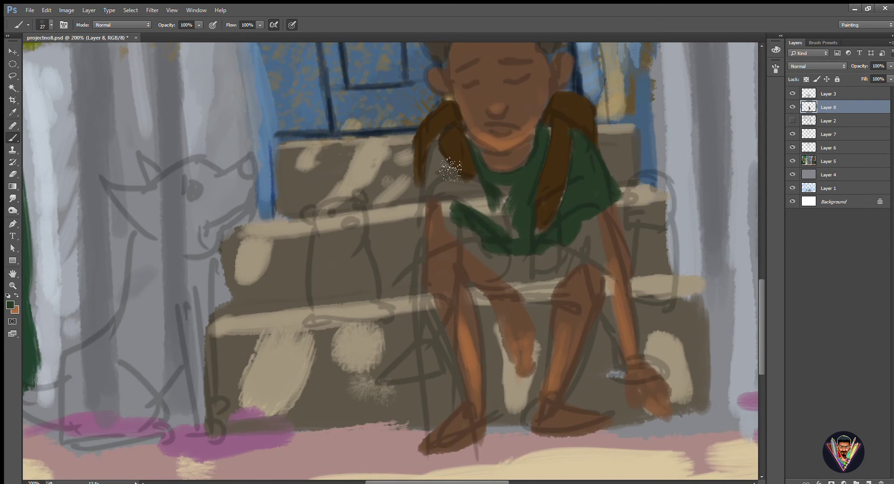
mouse_move(450, 170)
left_mouse_down()
mouse_move(478, 217)
mouse_move(498, 187)
mouse_move(534, 222)
mouse_move(550, 285)
mouse_move(501, 269)
mouse_move(502, 303)
left_mouse_up()
left_click(503, 302, "alt")
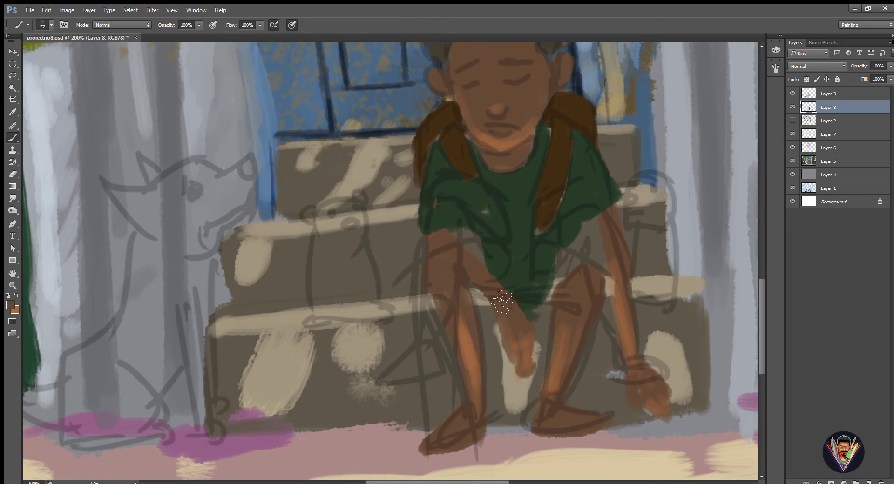
Paint the boy's shorts in a near-black brown and hide the Layer 3 sketch
left_click(571, 165, "alt")
left_click_drag(426, 263, 505, 321)
left_click_drag(582, 260, 534, 307)
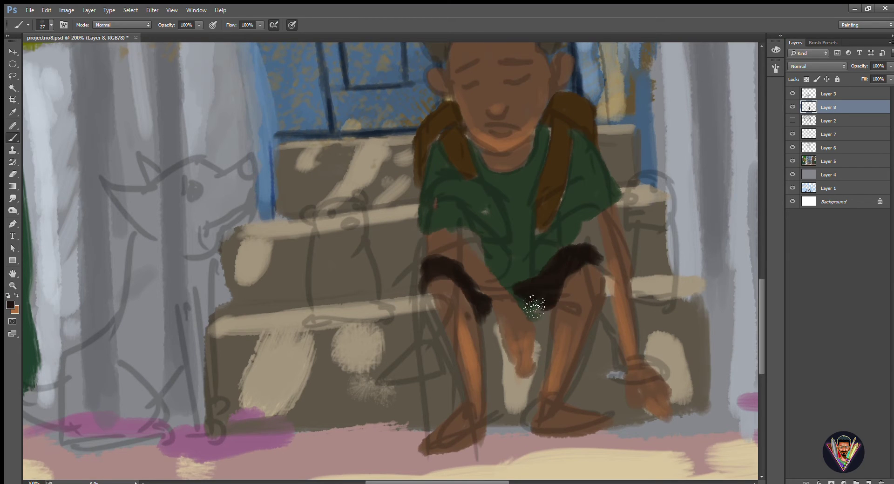
left_click(792, 93)
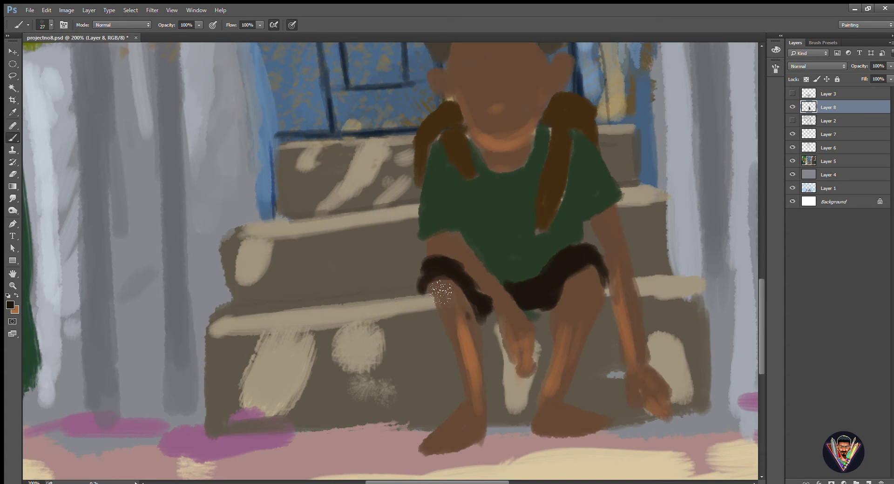
scroll(548, 208, "up", 5)
scroll(451, 164, "down", 7)
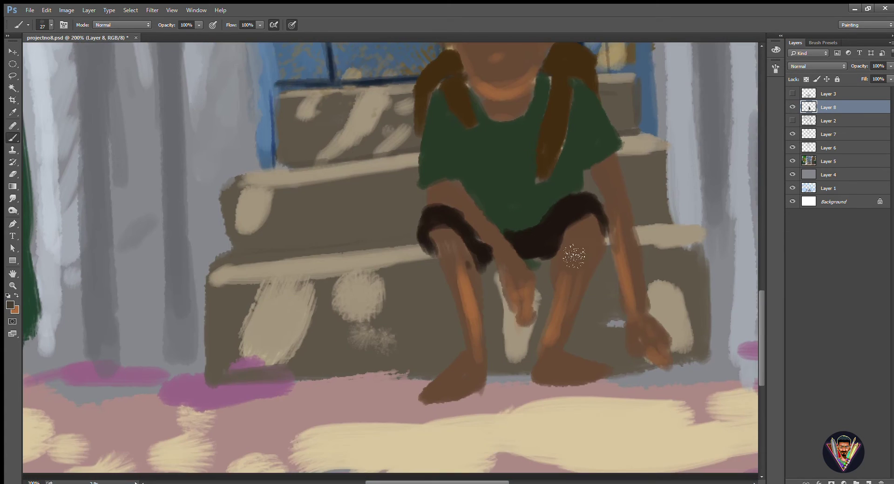
Sample the steps' brown and paint dark shadows on the steps behind the boy's legs and arm
left_click(649, 219, "alt")
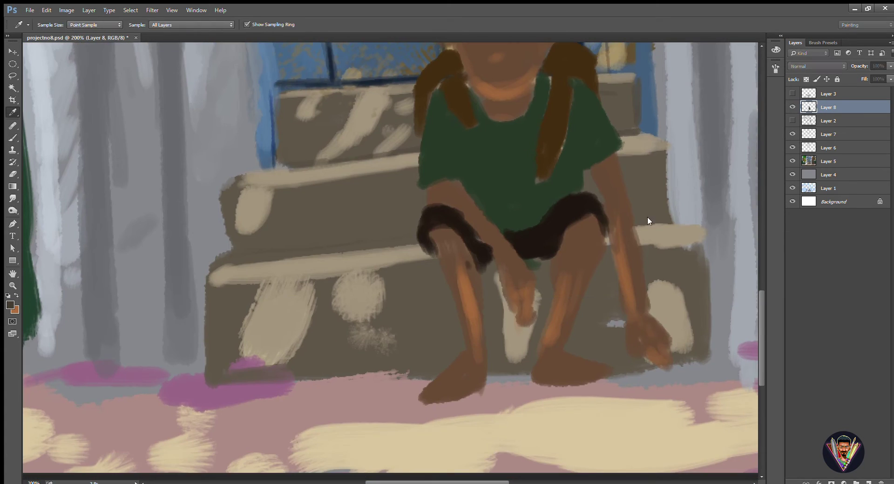
left_click(611, 274, "alt")
left_click_drag(610, 263, 579, 359)
mouse_move(494, 279)
left_mouse_down()
mouse_move(509, 365)
mouse_move(508, 289)
mouse_move(546, 291)
left_mouse_up()
mouse_move(646, 182)
left_mouse_down()
mouse_move(636, 175)
mouse_move(654, 147)
left_mouse_up()
key("ctrl+0")
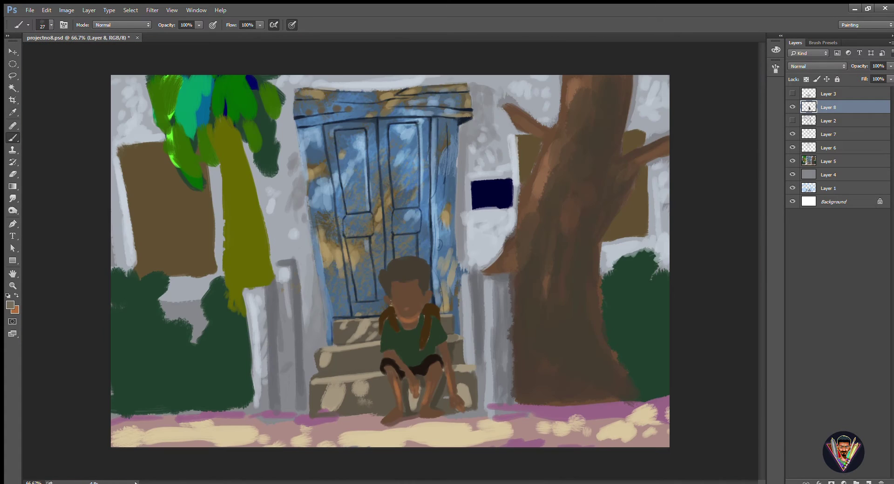
Show the Layer 3 sketch and paint the boy's eyebrows, closed eyes, nostrils, mouth and ear lines in black on Layer 8
scroll(405, 279, "up", 5)
left_click(791, 94)
left_click(828, 93)
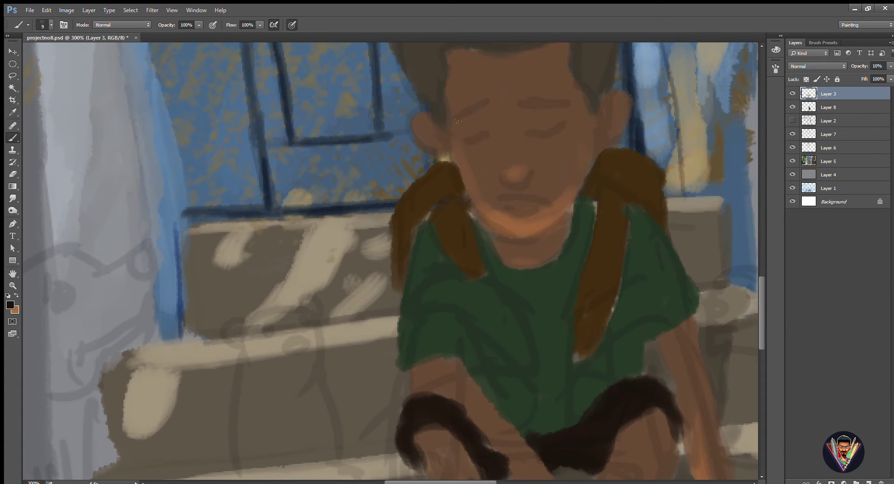
key("alt+bracketleft")
left_click_drag(480, 104, 457, 120)
left_click_drag(521, 100, 533, 103)
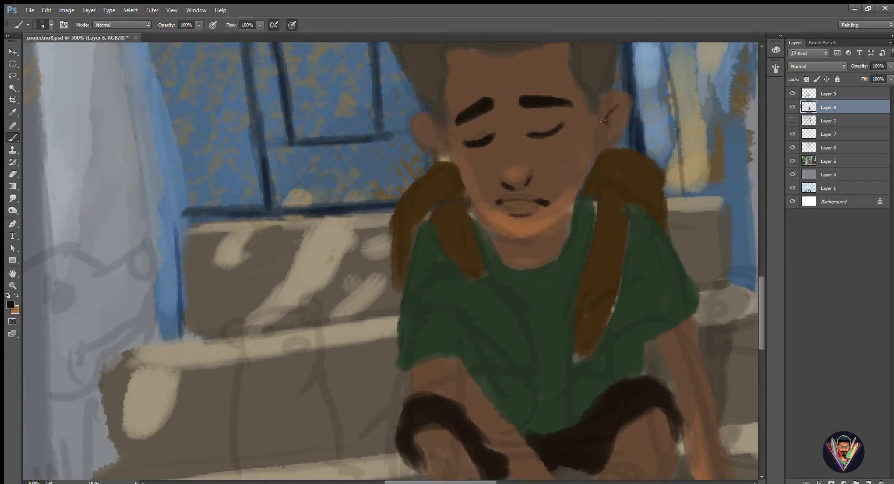
left_click_drag(440, 145, 419, 130)
Sample the pale beige by the boy's ear and dab light patches on his forehead, nose and cheeks
left_click(494, 205, "alt")
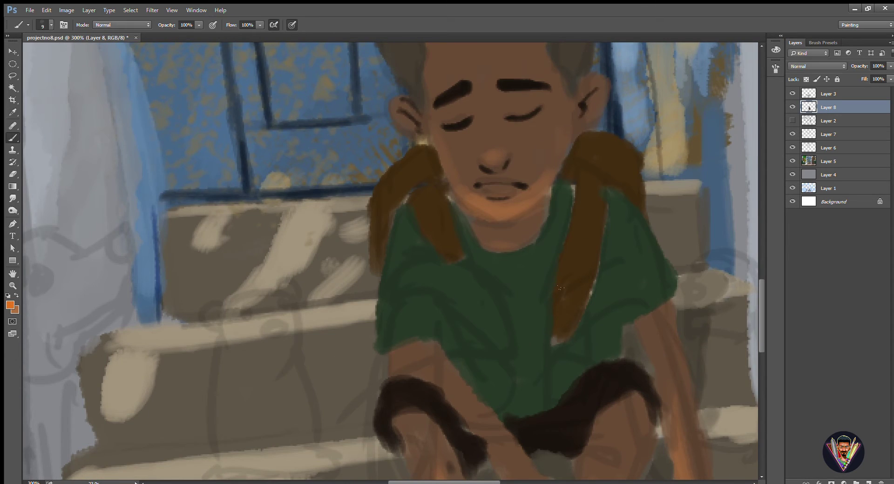
left_click(425, 143, "alt")
mouse_move(487, 125)
left_mouse_down()
mouse_move(512, 93)
mouse_move(525, 54)
left_mouse_up()
scroll(465, 184, "up", 3)
Blend sampled skin browns over the light patches on the face with a size 25 brush and hide the Layer 3 sketch
left_click(530, 251, "alt")
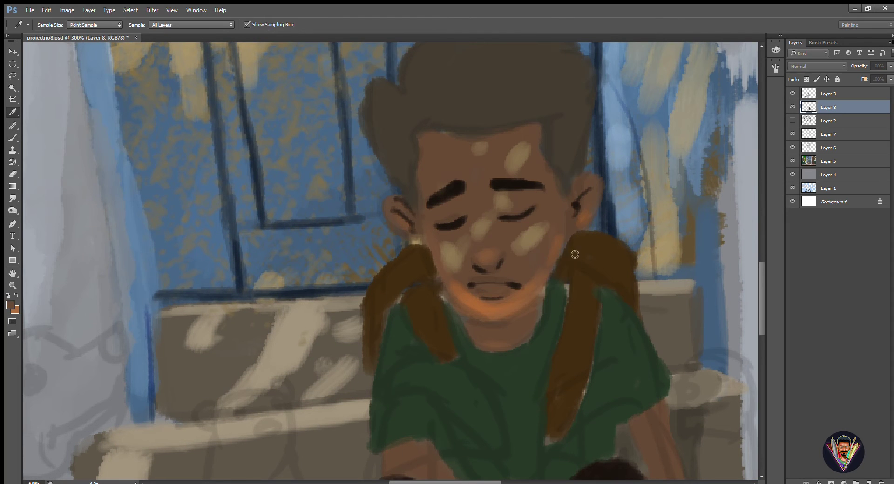
mouse_move(498, 191)
left_mouse_down()
mouse_move(459, 151)
mouse_move(437, 200)
left_mouse_up()
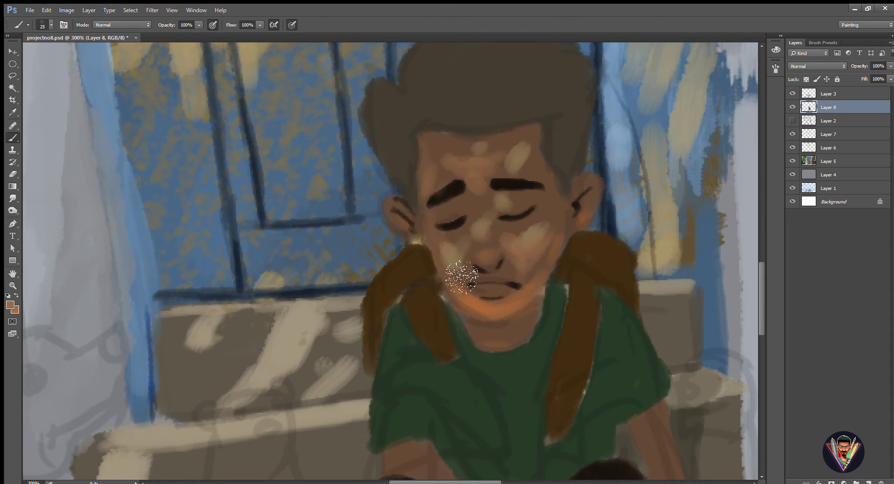
left_click(484, 255, "alt")
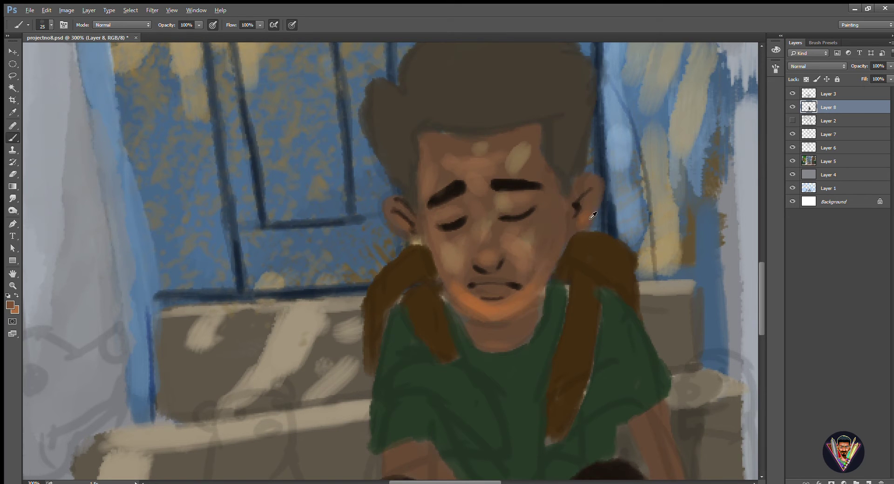
scroll(536, 316, "down", 10)
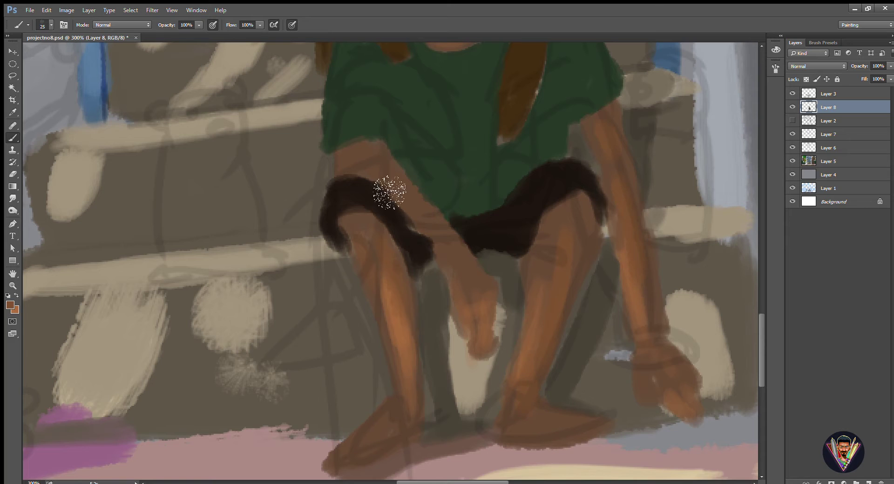
scroll(419, 218, "up", 5)
left_click(792, 95)
key("ctrl+0")
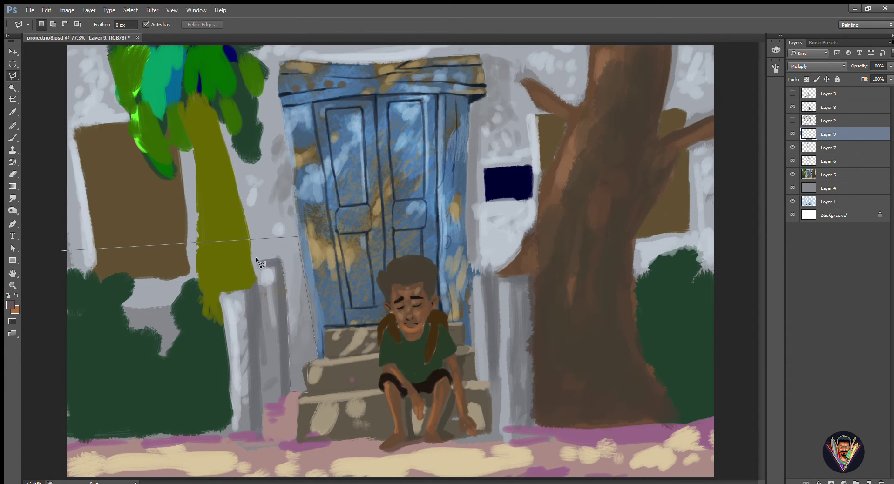
Outline the lower wall areas on both sides of the door with polygonal selections and fill them with maroon on Layer 9
double_click(65, 329)
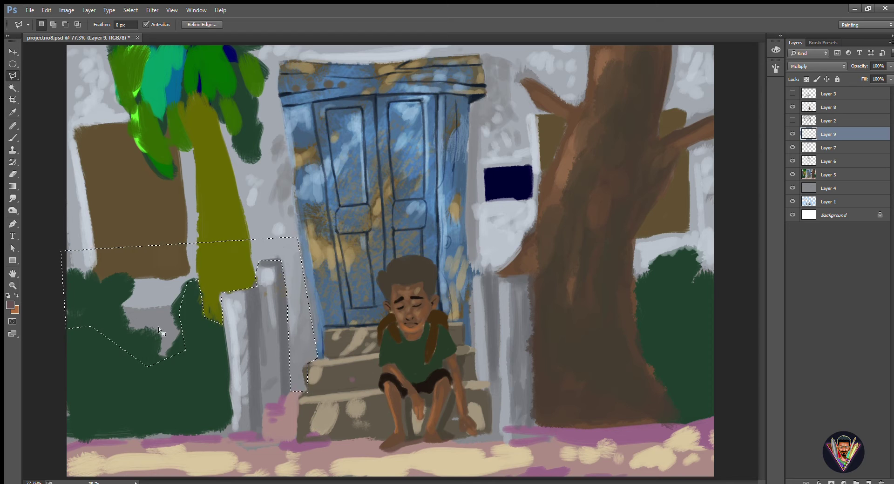
key("alt+BackSpace")
left_click(466, 227)
left_click(726, 218)
left_click(739, 371)
left_click(705, 282)
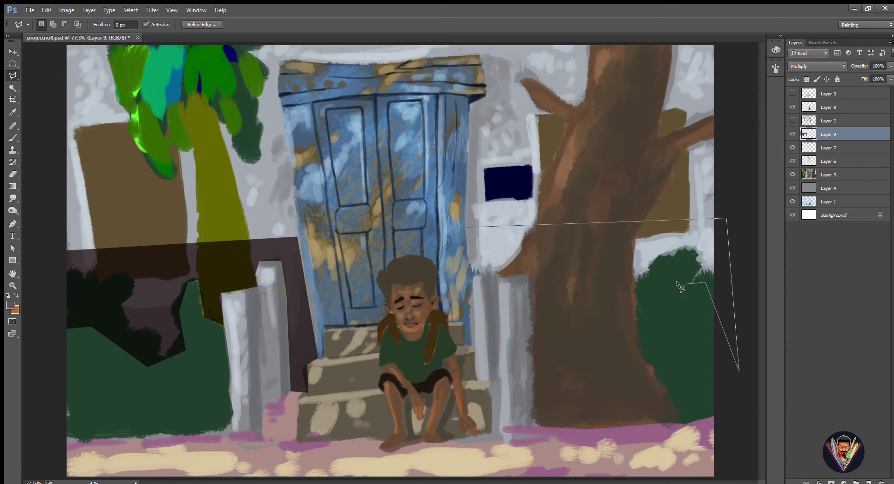
double_click(470, 271)
key("alt+BackSpace")
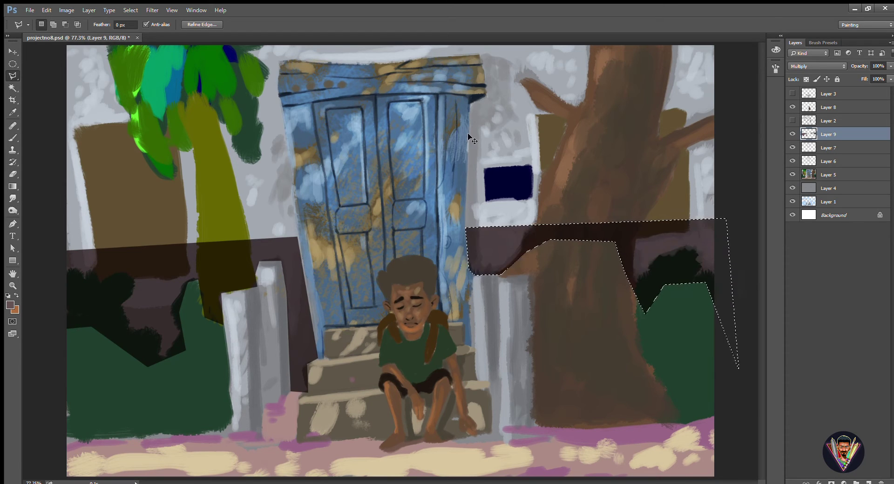
key("ctrl+d")
Set Layer 9's blend mode to Normal and erase the maroon overlapping the bushes, palm and tree with a size 90 eraser
key("shift+alt+n")
key("e")
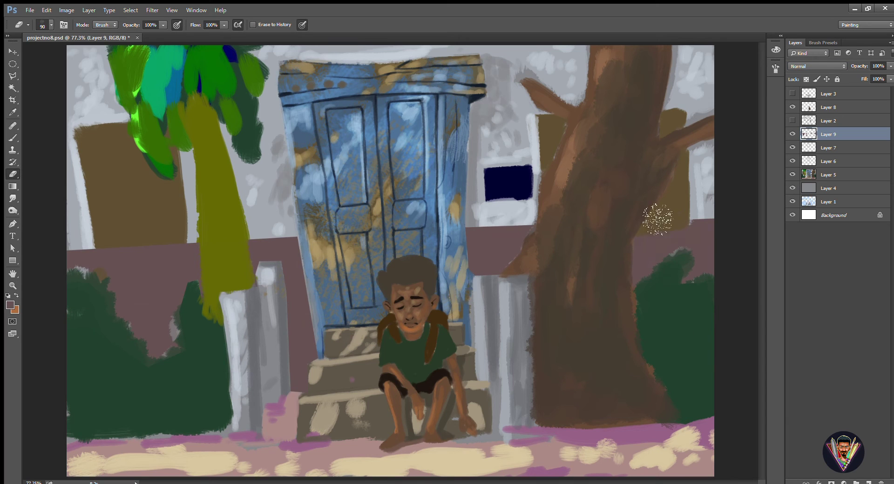
left_click_drag(862, 66, 852, 67)
key("ctrl+z")
Outline the boy's eye beneath the flat eyebrow with a lasso selection on Layer 8, paint it white with grey shading, and deselect
key("b")
key("ctrl+plus")
key("ctrl+plus")
key("ctrl+plus")
left_click(495, 294, "ctrl")
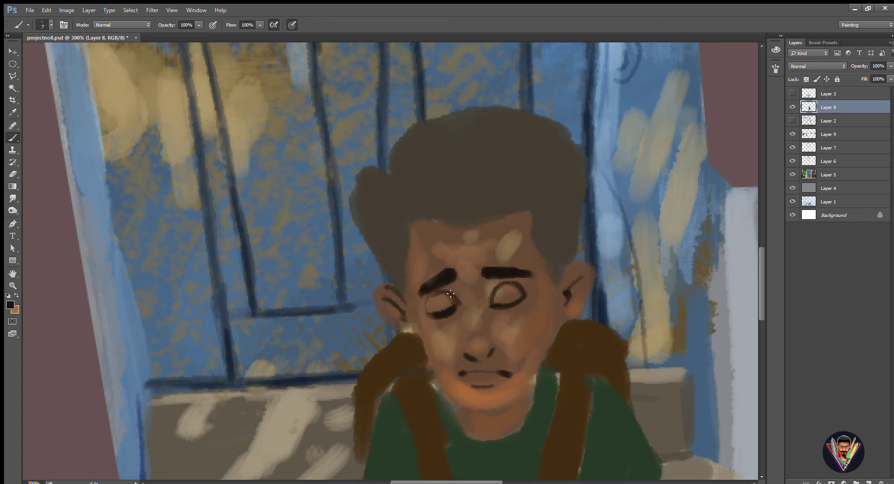
key("l")
mouse_move(506, 307)
left_mouse_down()
mouse_move(512, 296)
mouse_move(505, 298)
left_mouse_up()
key("b")
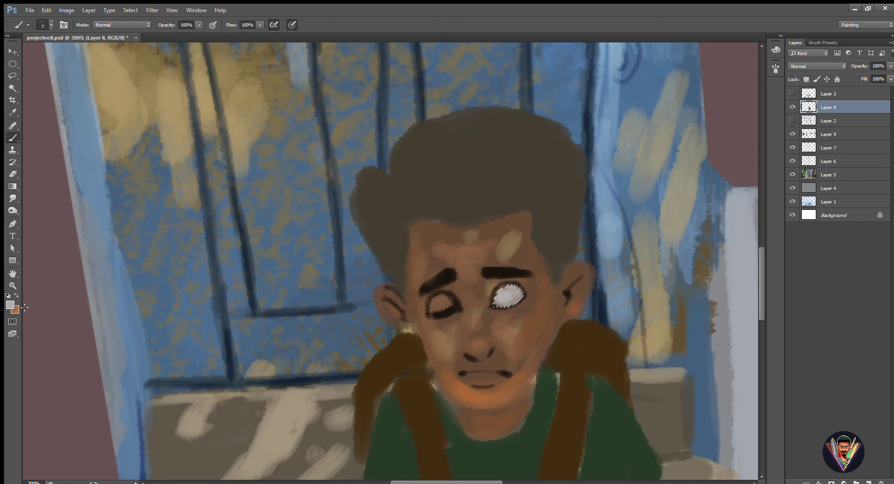
left_click(499, 299, "alt")
key("ctrl+d")
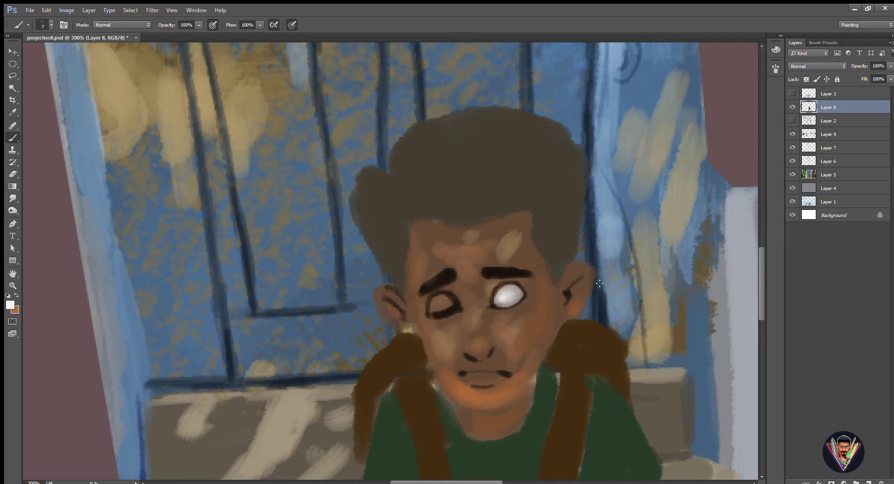
Select and paint the boy's other eye white, and add dark upward-looking pupils with highlights to both eyes
key("l")
scroll(424, 413, "up", 2)
left_click_drag(430, 305, 444, 304)
key("b")
left_click(443, 304, "alt")
mouse_move(456, 226)
left_mouse_down()
mouse_move(445, 230)
mouse_move(448, 222)
left_mouse_up()
left_click(437, 236, "alt")
left_click_drag(542, 216, 558, 207)
Repaint the stone pillars on both sides of the doorsteps with sampled greys, starting with a size 70 brush
key("ctrl+0")
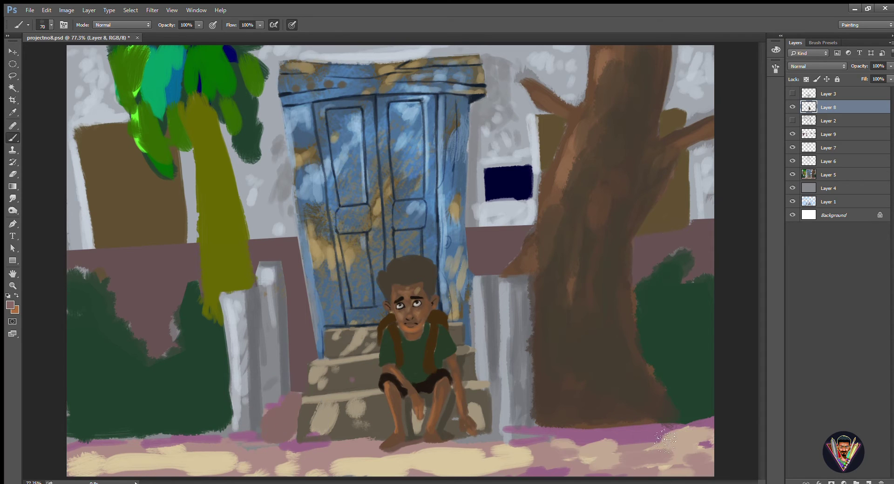
left_click(514, 419, "alt")
left_click_drag(512, 442, 512, 279)
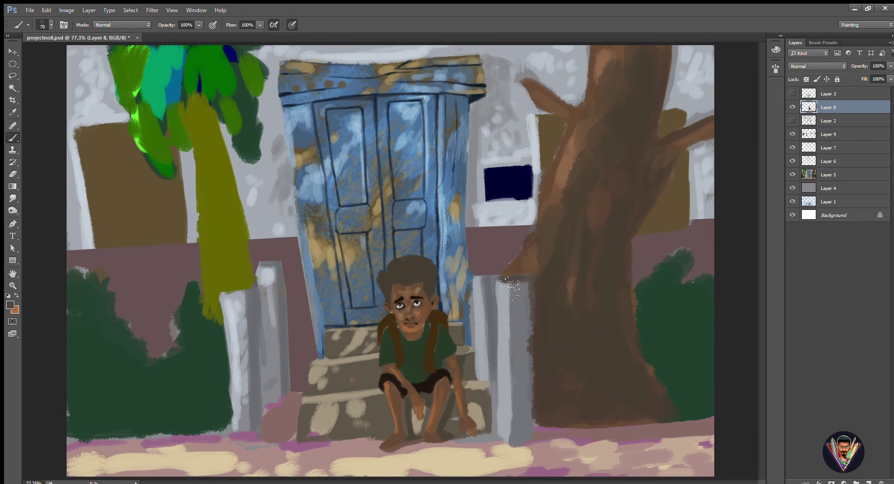
left_click(268, 275, "alt")
mouse_move(235, 419)
left_mouse_down()
mouse_move(235, 288)
mouse_move(288, 277)
left_mouse_up()
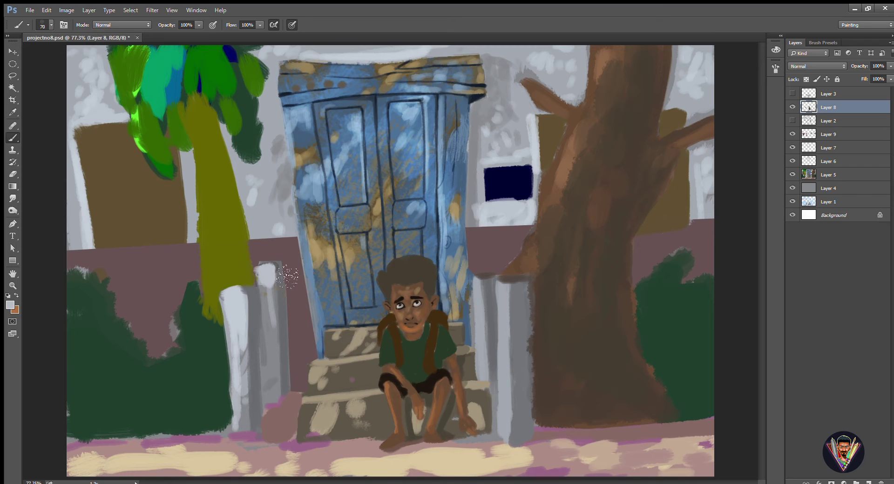
left_click_drag(516, 279, 542, 379)
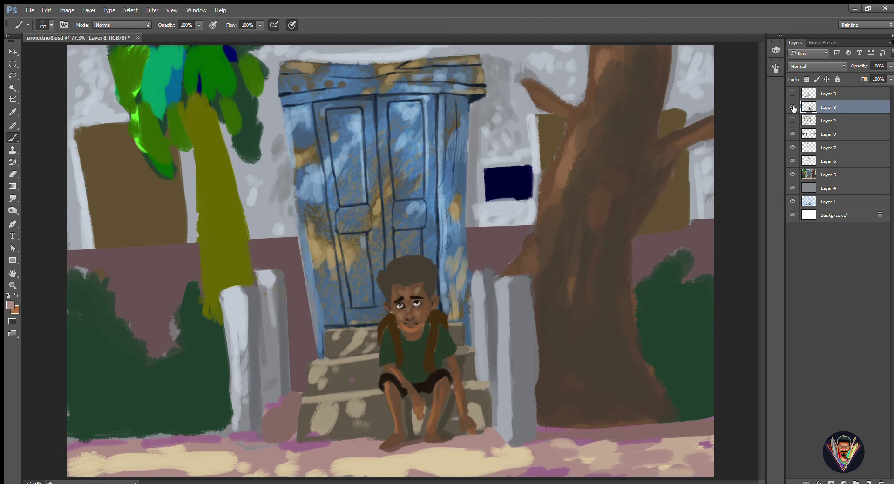
Sample a grey-brown and cover the olive palm trunk with it on Layer 5 using a size 60 brush
left_click(45, 333, "alt")
key("i")
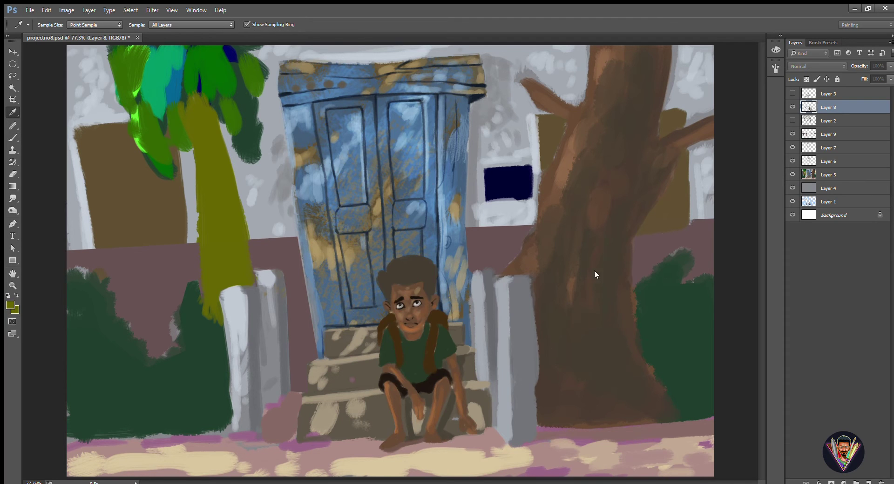
left_click(605, 321)
key("b")
mouse_move(200, 105)
left_mouse_down()
mouse_move(196, 173)
mouse_move(219, 205)
left_mouse_up()
left_click_drag(219, 172, 212, 312)
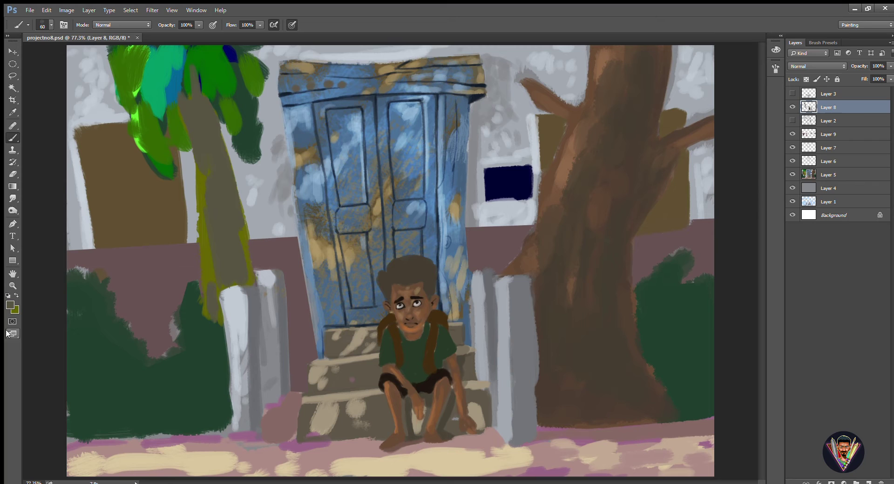
left_click(212, 246, "ctrl")
mouse_move(205, 102)
left_mouse_down()
mouse_move(219, 233)
mouse_move(210, 307)
left_mouse_up()
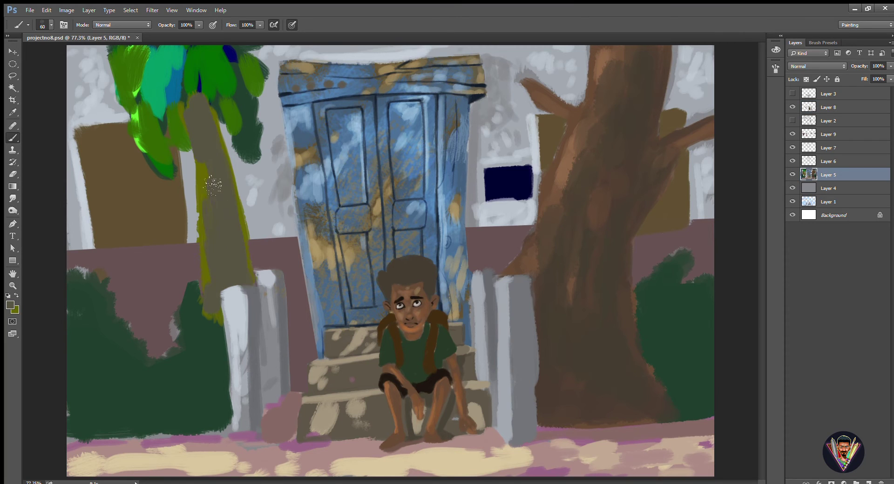
Paint light beige-green bark on the palm trunk and shade its top and door-facing edge with dark purplish grey
left_click(668, 196, "alt")
left_click_drag(205, 165, 219, 270)
mouse_move(210, 223)
left_mouse_down()
mouse_move(226, 277)
mouse_move(247, 289)
left_mouse_up()
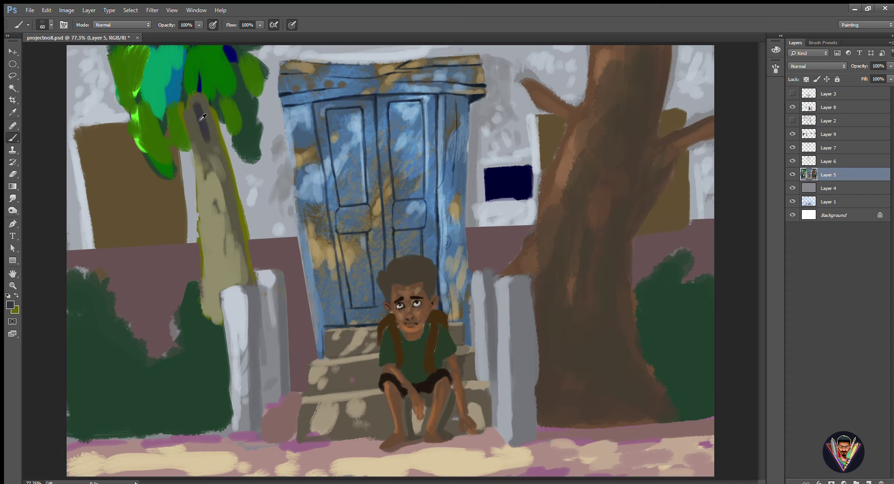
left_click(203, 117, "alt")
left_click_drag(202, 117, 223, 163)
left_click_drag(205, 98, 246, 237)
Move Layer 9 directly above Layer 5 and roughen its maroon wall paint with a size 35 eraser
left_click(252, 247, "ctrl")
key("ctrl+bracketleft")
key("ctrl+bracketleft")
key("e")
left_click(258, 236, "ctrl")
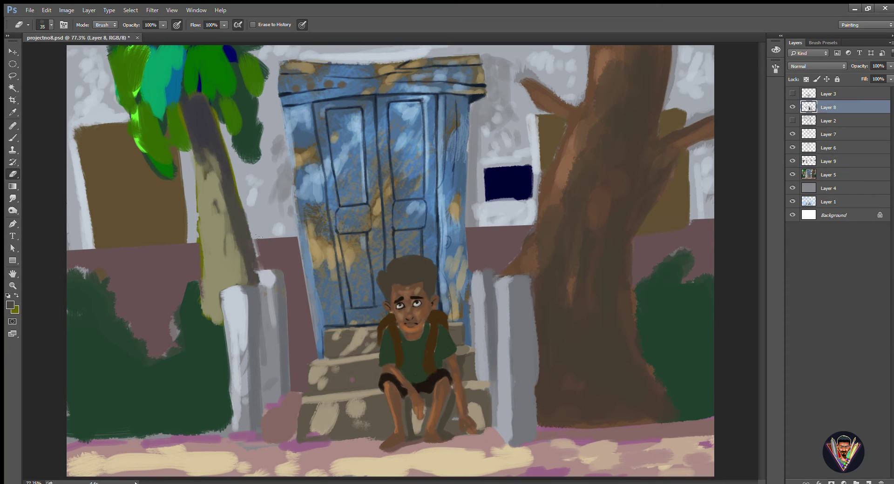
left_click(279, 245, "ctrl")
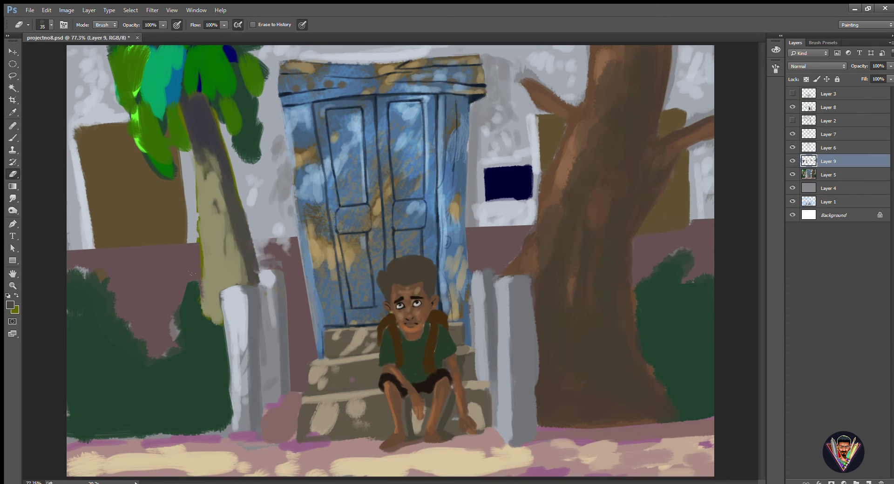
Select the doorsteps on Layer 5 and brush sampled cream highlights along the step edges and in patches on their fronts
key("alt+bracketleft")
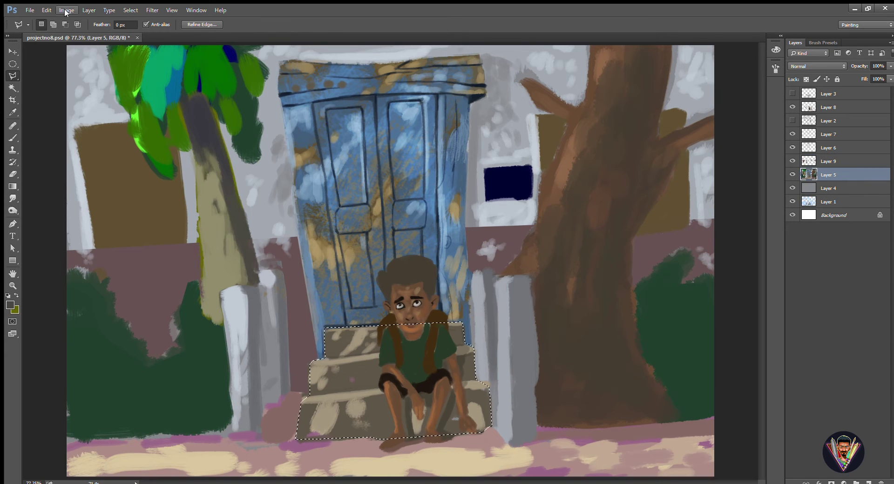
key("b")
key("ctrl+shift+d")
left_click(321, 424, "alt")
mouse_move(321, 425)
left_mouse_down()
mouse_move(382, 397)
mouse_move(374, 362)
mouse_move(350, 349)
left_mouse_up()
left_click_drag(321, 386, 425, 431)
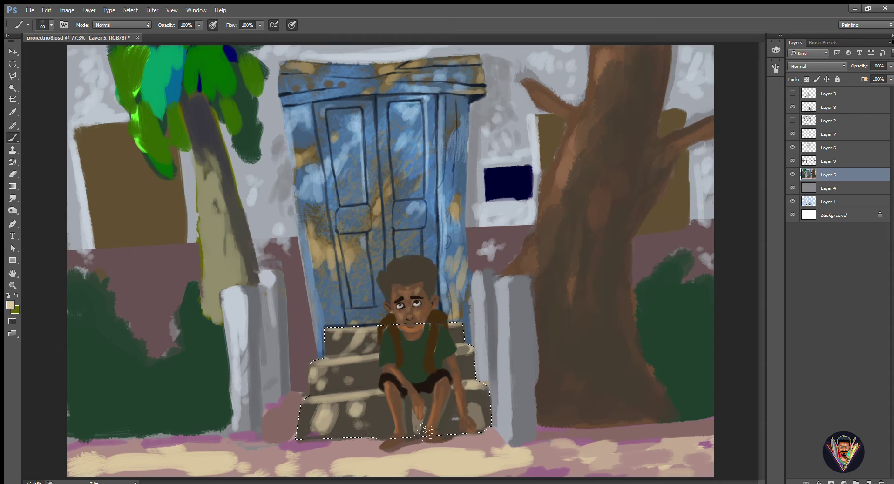
key("ctrl+d")
left_click_drag(326, 330, 460, 326)
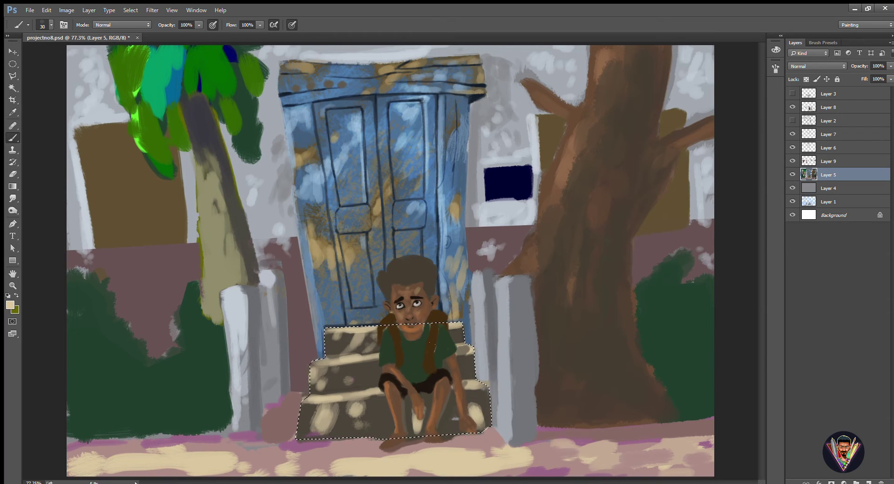
left_click_drag(389, 324, 414, 325)
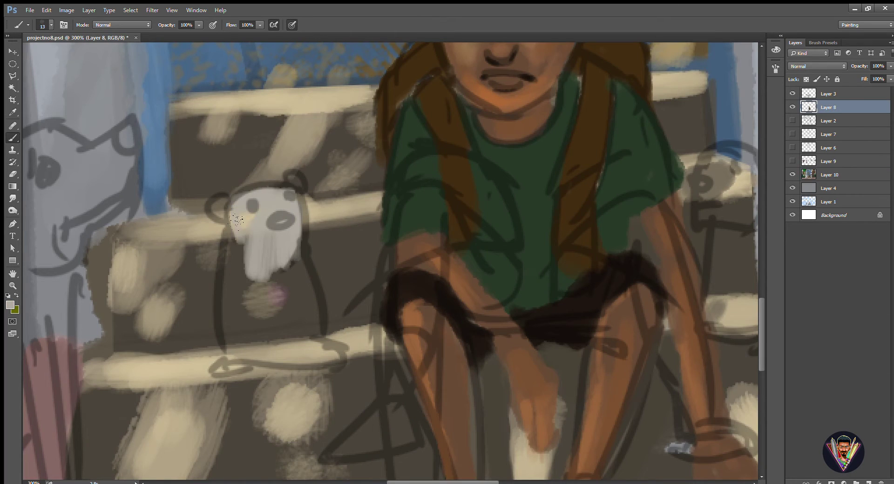
Fill the sketched stuffed toys on both sides of the boy with light grey on Layer 8
mouse_move(233, 232)
left_mouse_down()
mouse_move(223, 353)
mouse_move(302, 363)
mouse_move(299, 315)
left_mouse_up()
left_click_drag(613, 265, 459, 276)
mouse_move(573, 176)
left_mouse_down()
mouse_move(582, 233)
mouse_move(577, 326)
mouse_move(586, 346)
left_mouse_up()
key("bracketleft")
key("bracketleft")
key("bracketleft")
mouse_move(567, 203)
left_mouse_down()
mouse_move(586, 158)
mouse_move(610, 159)
left_mouse_up()
Block in the sketched sitting dog's body, legs and tail with rust brown on Layer 8 using a size 30 brush
left_click_drag(326, 279, 717, 103)
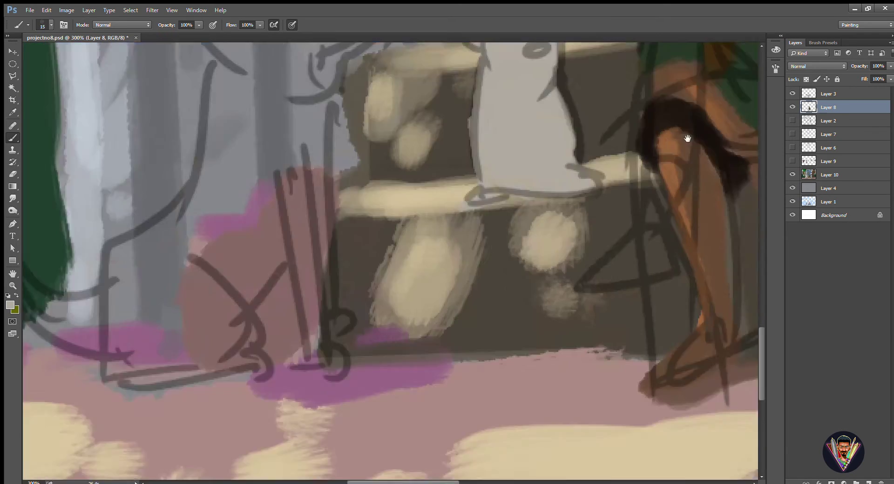
left_click_drag(465, 186, 582, 405)
left_click_drag(447, 214, 489, 242)
key("i")
key("b")
mouse_move(465, 209)
left_mouse_down()
mouse_move(447, 261)
mouse_move(462, 295)
mouse_move(369, 253)
mouse_move(346, 186)
mouse_move(425, 423)
mouse_move(434, 185)
left_mouse_up()
mouse_move(443, 159)
left_mouse_down()
mouse_move(459, 286)
mouse_move(393, 245)
mouse_move(351, 318)
mouse_move(259, 349)
mouse_move(116, 176)
left_mouse_up()
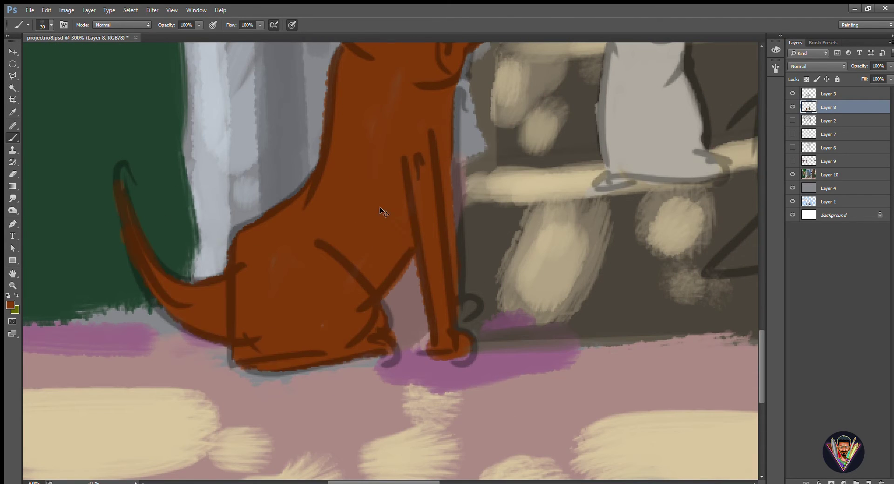
Toggle the Layer 3 sketch to check the painting and lower its opacity to 5%
key("ctrl+0")
left_click(791, 93)
left_click(828, 94)
key("ctrl+plus")
left_click(792, 94)
key("ctrl+plus")
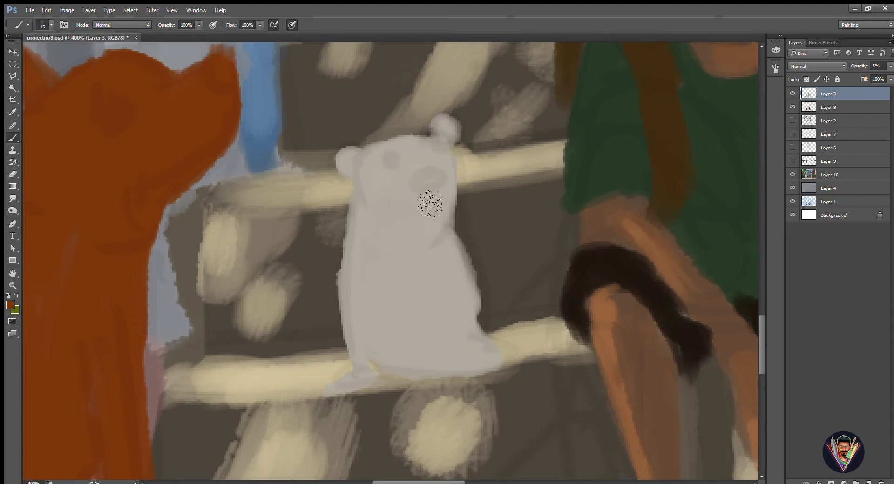
Shade the toy rat beside the dog with pinkish brown under its muzzle, on its feet and inside its ears on Layer 8
left_click(573, 239, "alt")
left_click(828, 107)
left_click_drag(372, 207, 442, 228)
left_click_drag(372, 191, 457, 254)
left_click_drag(377, 367, 452, 363)
left_click_drag(442, 128, 365, 175)
Paint black eyes, a pink nose and a dark mouth on the toy rat and sketch its bent arms on the chest
key("i")
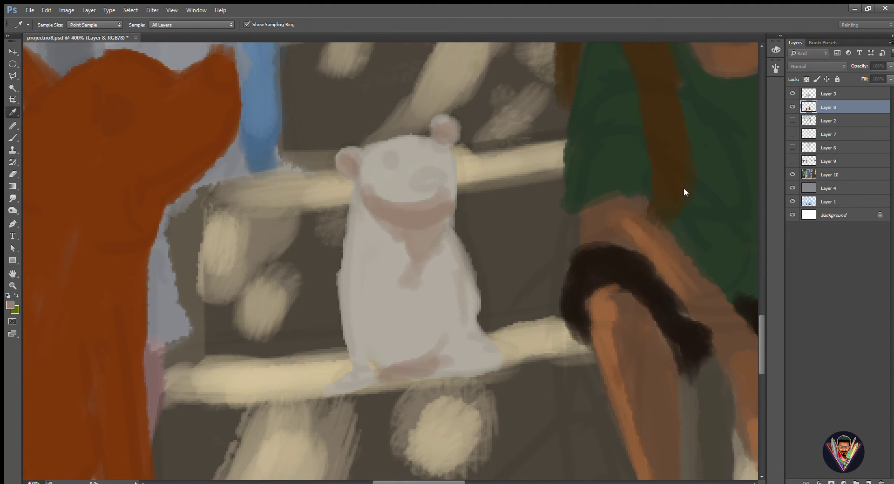
key("b")
left_click_drag(419, 177, 435, 175)
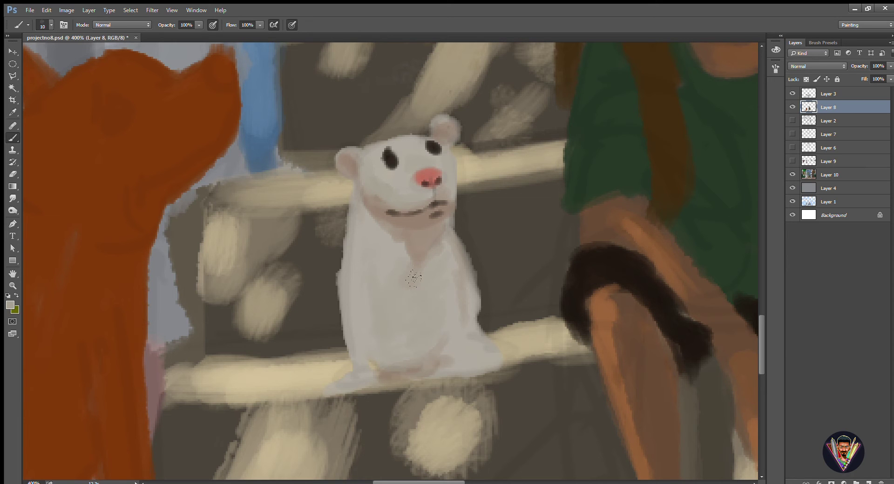
left_click_drag(359, 240, 409, 264)
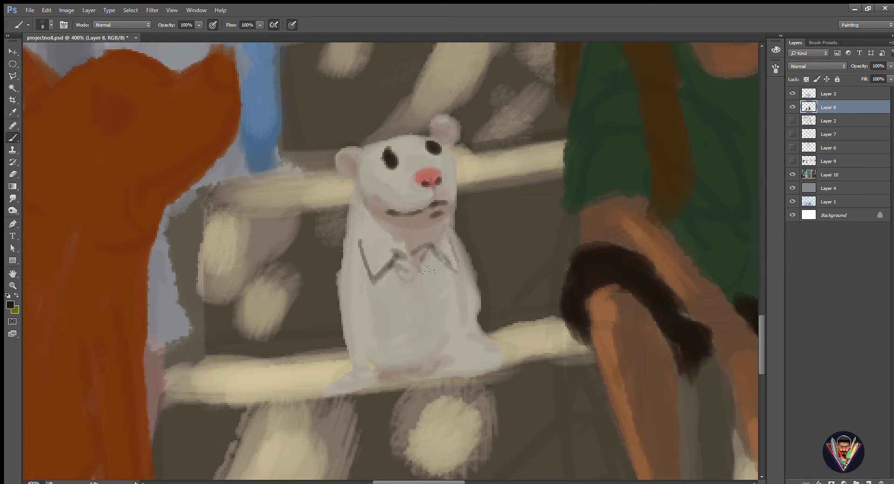
Darken the toy rat's nostrils and paint a white tooth with a brown outline using a size 6 brush
scroll(428, 269, "up", 1)
key("bracketleft")
key("bracketleft")
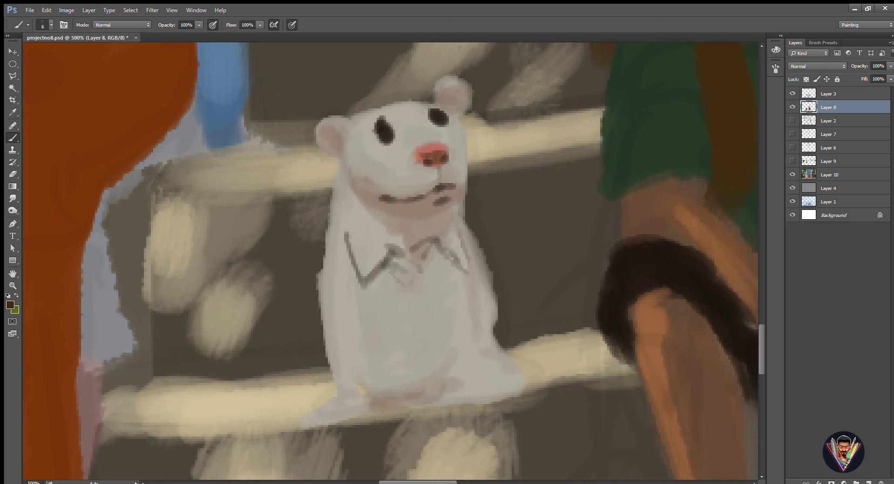
left_click(446, 296, "alt")
left_click_drag(456, 193, 433, 204)
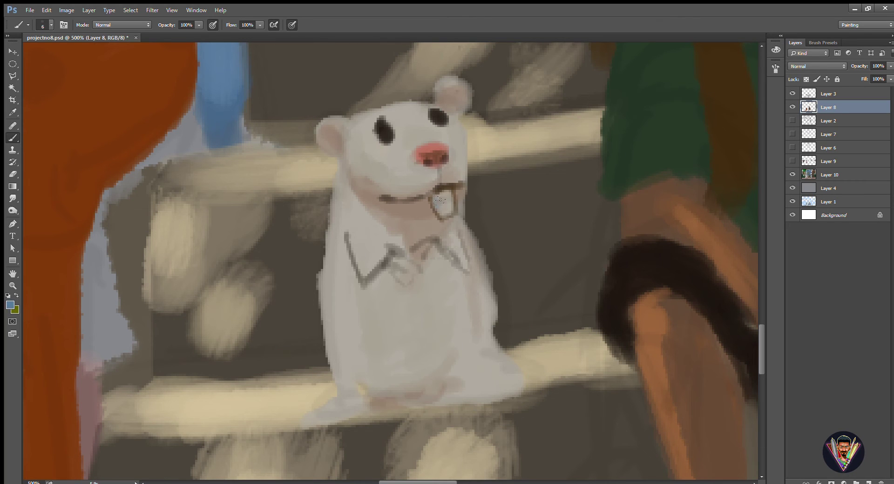
Paint the toy rat's arms in pinkish brown and its joined paws in reddish brown
mouse_move(354, 242)
left_mouse_down()
mouse_move(393, 287)
mouse_move(342, 252)
left_mouse_up()
left_click_drag(335, 219, 372, 274)
mouse_move(470, 223)
left_mouse_down()
mouse_move(461, 260)
mouse_move(447, 270)
left_mouse_up()
left_click_drag(418, 252, 415, 272)
left_click(432, 157, "alt")
left_click_drag(384, 244, 422, 256)
left_click_drag(386, 253, 410, 284)
left_click_drag(409, 237, 440, 274)
Sample the light fur colour and lighten the toy rat's arms and side with a size 10 brush
left_click(447, 288, "alt")
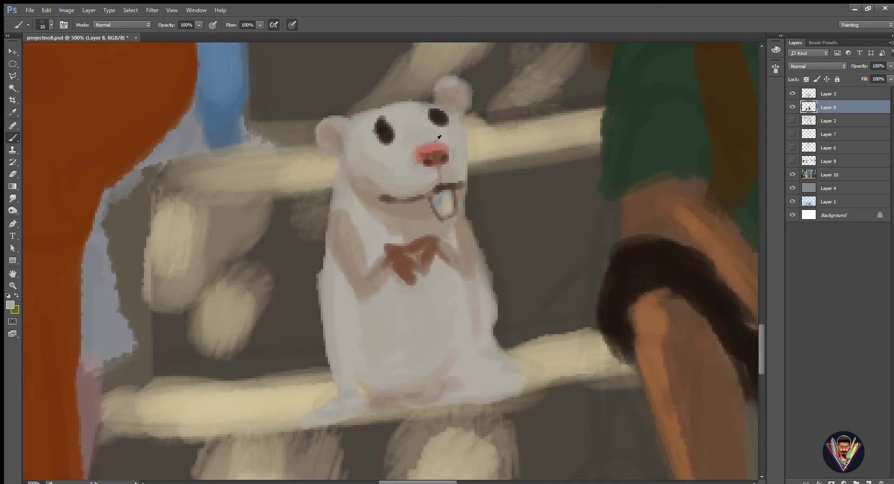
left_click_drag(340, 228, 368, 279)
left_click_drag(335, 216, 384, 291)
mouse_move(461, 219)
left_mouse_down()
mouse_move(470, 261)
mouse_move(445, 265)
left_mouse_up()
left_click_drag(381, 247, 389, 265)
left_click_drag(495, 298, 498, 349)
Sample the reddish brown of the paws, paint the toy rat's two feet, and outline its leg
left_click(405, 260, "alt")
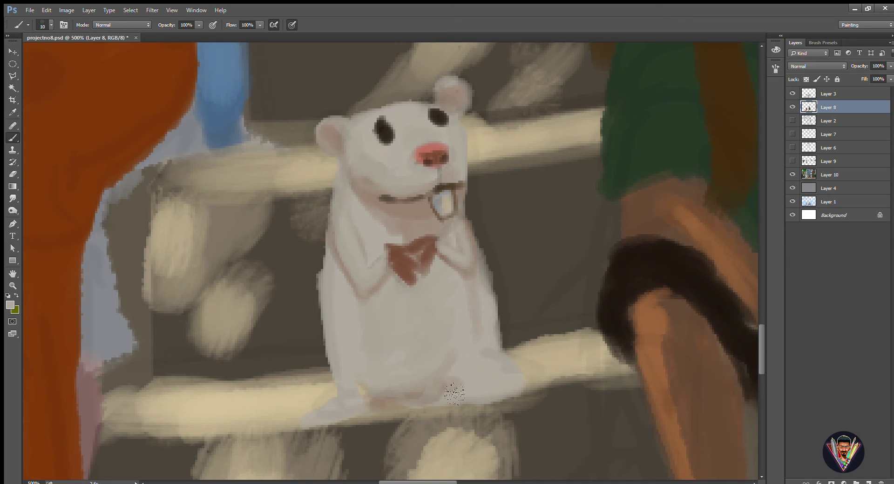
mouse_move(303, 423)
left_mouse_down()
mouse_move(353, 400)
mouse_move(326, 419)
left_mouse_up()
mouse_move(453, 395)
left_mouse_down()
mouse_move(514, 384)
mouse_move(486, 258)
left_mouse_up()
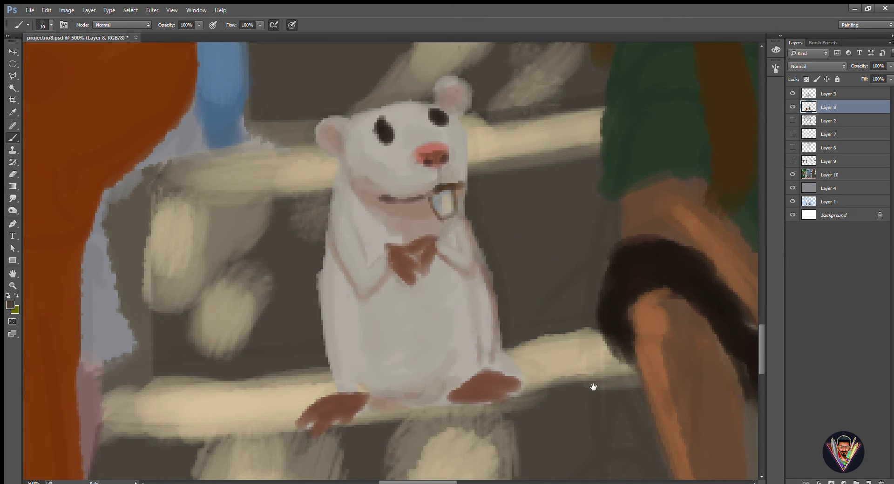
Brush a dark shadow beneath and around the toy rat on the doorstep
left_click_drag(593, 386, 562, 216)
left_click_drag(336, 247, 426, 230)
left_click_drag(308, 255, 482, 228)
mouse_move(484, 186)
left_mouse_down()
mouse_move(352, 300)
mouse_move(354, 284)
mouse_move(382, 321)
left_mouse_up()
left_click_drag(325, 177, 335, 280)
left_click_drag(345, 317, 370, 335)
Paint black eyes, a pink nose and a dark mouth line on the second toy rat beside the boy's lowered arm
key("ctrl+0")
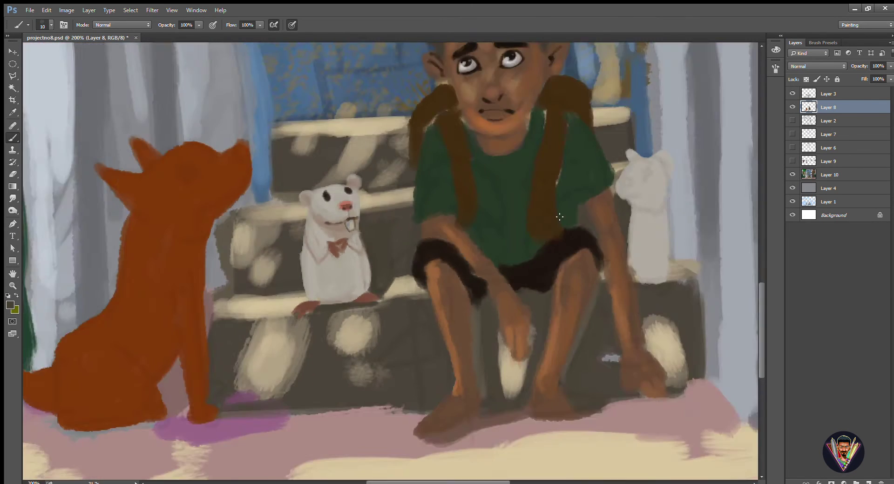
key("ctrl+1")
scroll(524, 307, "up", 3)
left_click_drag(524, 307, 712, 140)
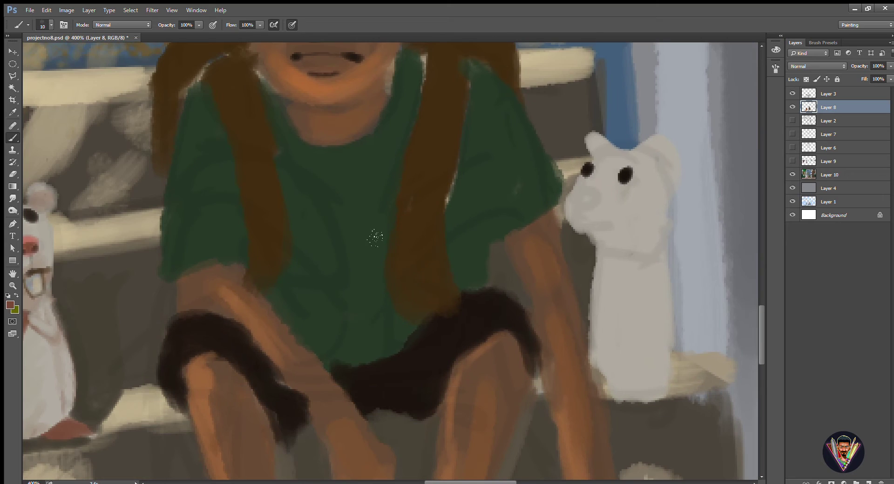
left_click(584, 237, "alt")
mouse_move(569, 223)
left_mouse_down()
mouse_move(629, 235)
mouse_move(616, 215)
mouse_move(606, 243)
mouse_move(599, 240)
mouse_move(661, 226)
left_mouse_up()
Shade the second toy rat's head and body with sampled pinkish grey, keeping a lighter belly
left_click(629, 219, "alt")
key("bracketright")
key("bracketright")
key("bracketright")
mouse_move(678, 363)
left_mouse_down()
mouse_move(661, 379)
mouse_move(630, 215)
mouse_move(683, 345)
mouse_move(645, 267)
left_mouse_up()
Paint the second toy rat's foot reddish brown and its inner ears pink with a size 8 brush
key("bracketleft")
key("bracketleft")
key("bracketleft")
key("bracketleft")
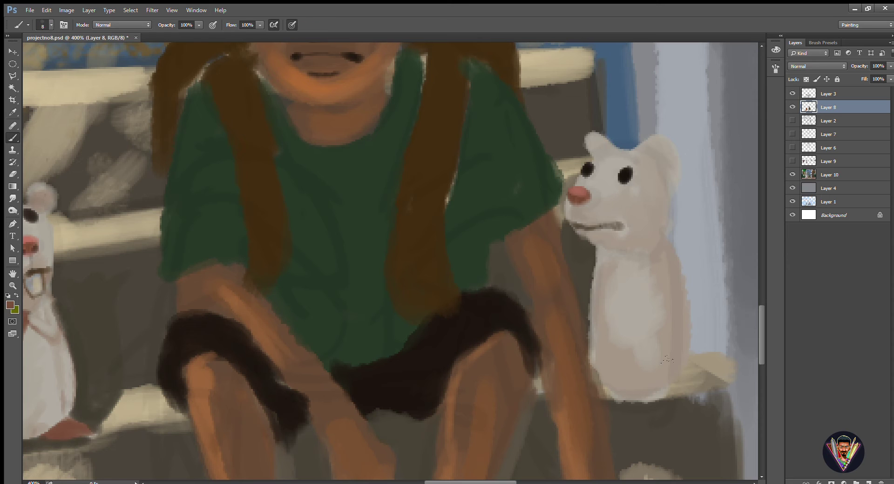
left_click_drag(656, 392, 680, 394)
left_click(579, 194, "alt")
left_click_drag(656, 145, 670, 151)
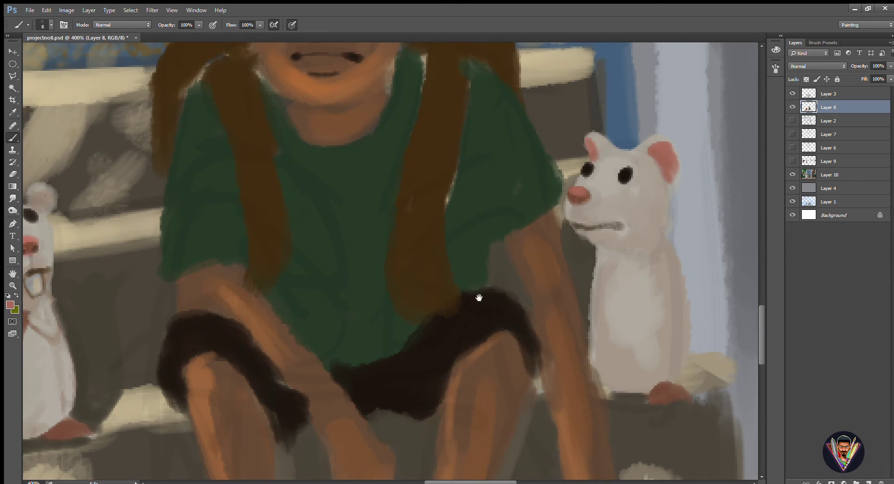
Brush light orange-brown fur over the dog's head, body, legs and tail with a size 60 brush
left_click_drag(479, 297, 661, 293)
key("ctrl+0")
left_click(302, 355, "alt")
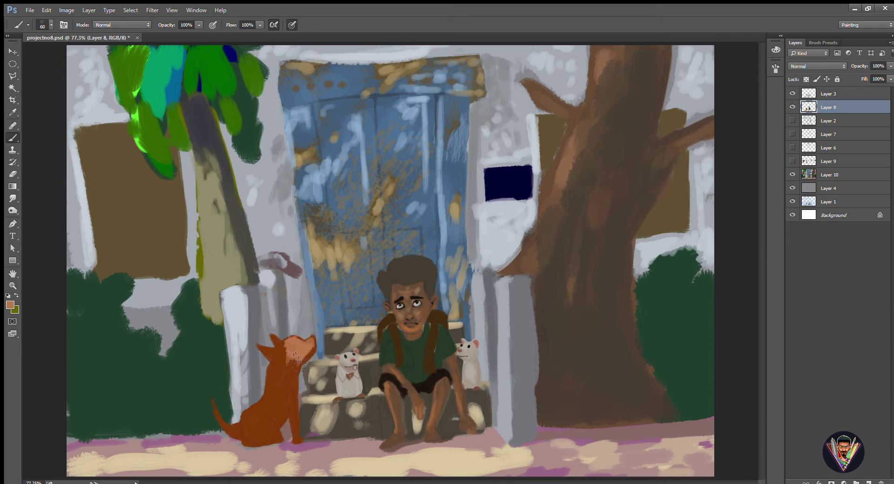
left_click_drag(296, 359, 253, 430)
mouse_move(274, 391)
left_mouse_down()
mouse_move(276, 339)
mouse_move(292, 414)
mouse_move(214, 424)
left_mouse_up()
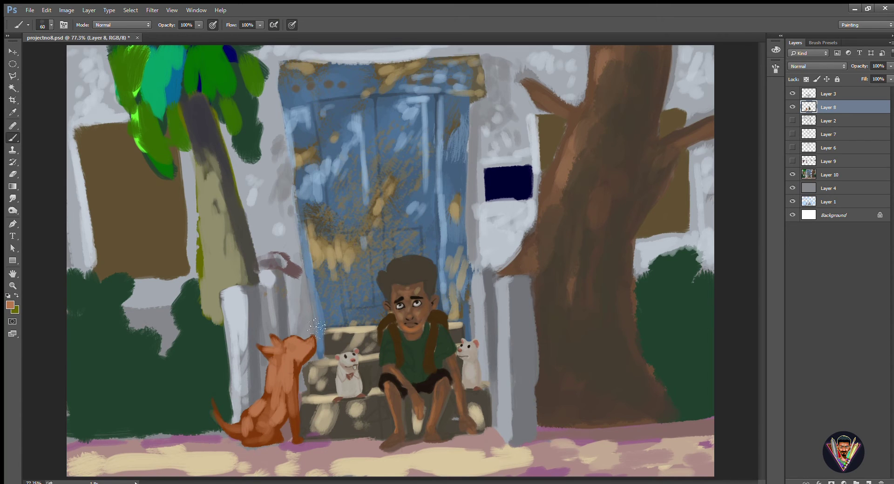
Shade the dog's head and body with sampled darker brown and paint its inner ear bright red
left_click(282, 396, "alt")
mouse_move(284, 396)
left_mouse_down()
mouse_move(298, 345)
mouse_move(280, 363)
mouse_move(298, 358)
left_mouse_up()
key("ctrl+plus")
key("ctrl+plus")
key("ctrl+plus")
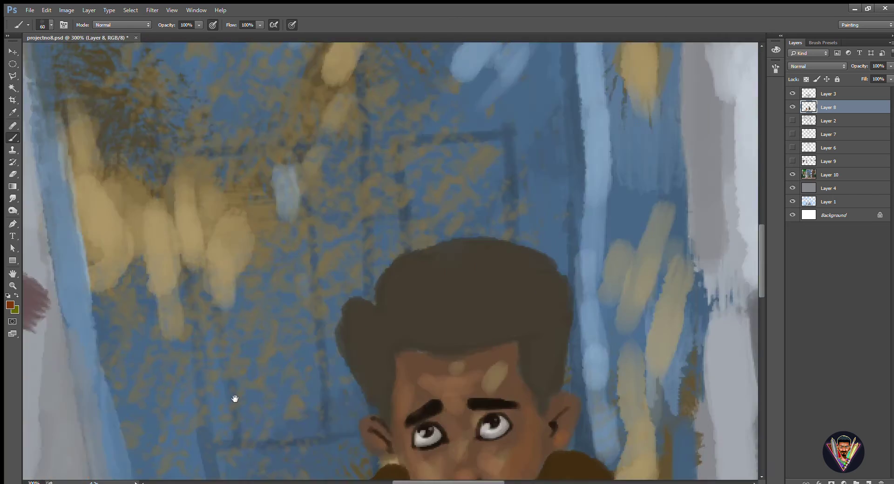
left_click_drag(235, 399, 528, 92)
mouse_move(189, 291)
left_mouse_down()
mouse_move(224, 302)
mouse_move(226, 328)
left_mouse_up()
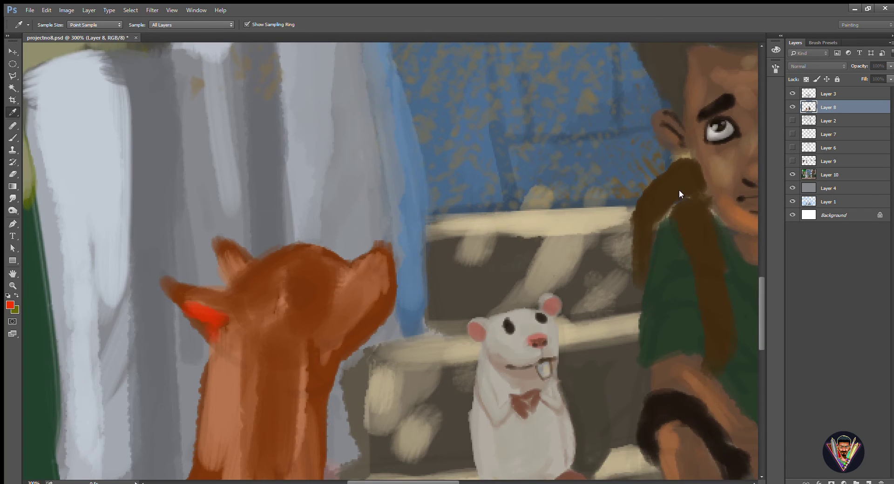
Paint the dog's eye, nose tip and jaw line dark brown
left_click(680, 193, "alt")
left_click_drag(300, 273, 309, 293)
mouse_move(379, 249)
left_mouse_down()
mouse_move(386, 273)
mouse_move(326, 363)
left_mouse_up()
left_click_drag(393, 284, 410, 294)
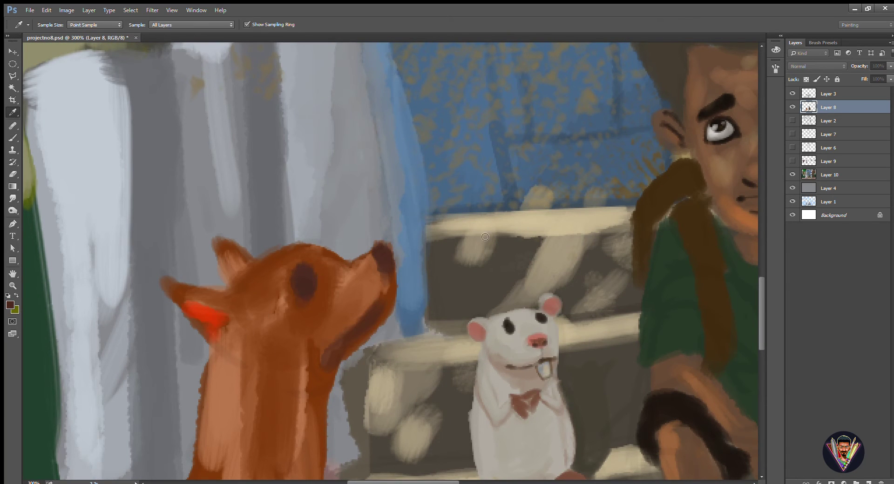
Brush grey and white fur patches along the dog's back with a size 25 brush and blend them using sampled colours
left_click(485, 237, "alt")
key("ctrl+1")
left_click_drag(330, 326, 335, 354)
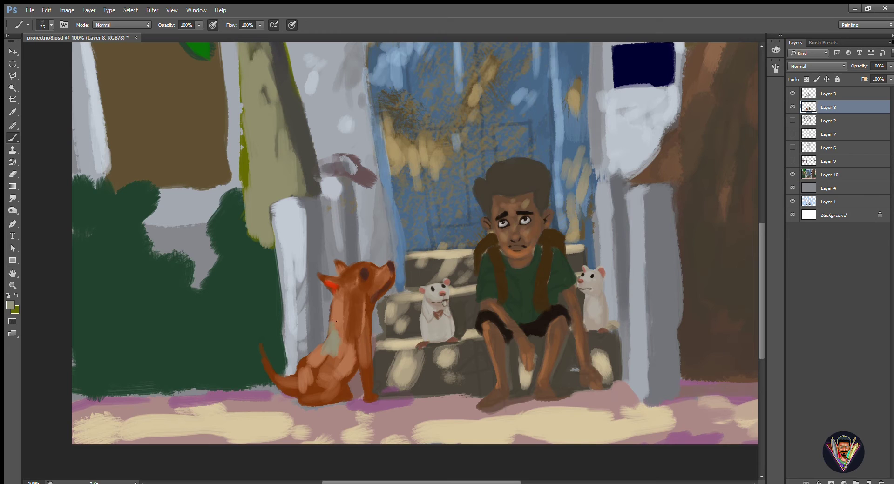
left_click(321, 387, "alt")
left_click_drag(321, 387, 345, 345)
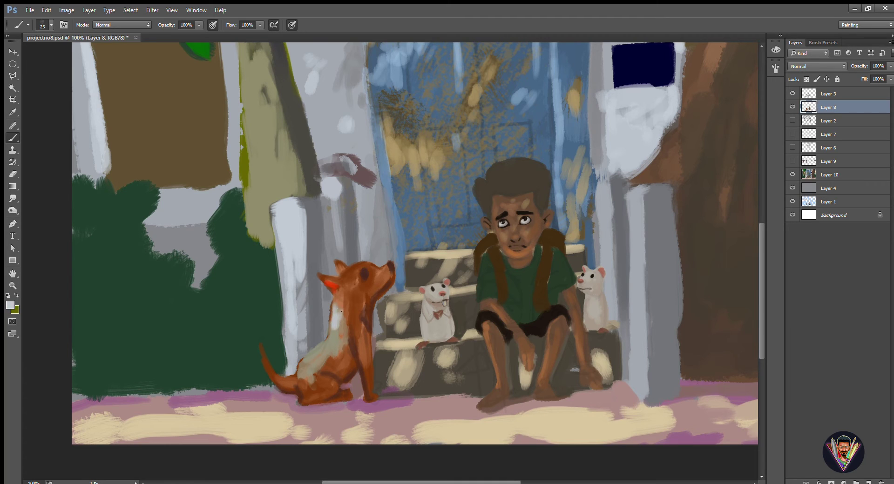
mouse_move(316, 355)
left_mouse_down()
mouse_move(361, 328)
mouse_move(357, 337)
left_mouse_up()
left_click(367, 336, "alt")
left_click_drag(368, 297, 372, 282)
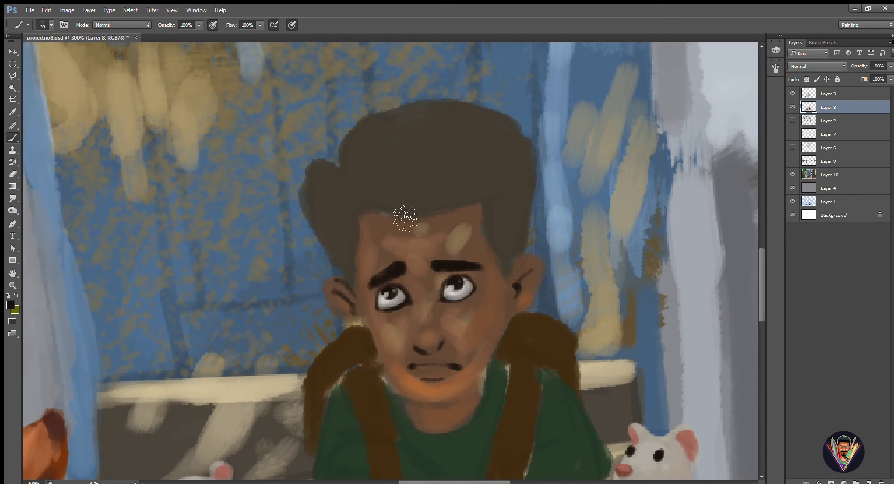
Paint the boy's hair near-black with a size 20 brush and add lighter grey strands with a size 15 brush
mouse_move(361, 203)
left_mouse_down()
mouse_move(495, 186)
mouse_move(344, 284)
left_mouse_up()
left_click_drag(321, 176, 354, 219)
left_click_drag(418, 123, 358, 191)
mouse_move(526, 163)
left_mouse_down()
mouse_move(372, 189)
mouse_move(493, 149)
left_mouse_up()
left_click_drag(344, 112, 512, 275)
left_click_drag(526, 186, 512, 284)
mouse_move(442, 116)
left_mouse_down()
mouse_move(539, 164)
mouse_move(438, 166)
mouse_move(502, 177)
left_mouse_up()
left_click_drag(377, 135, 470, 110)
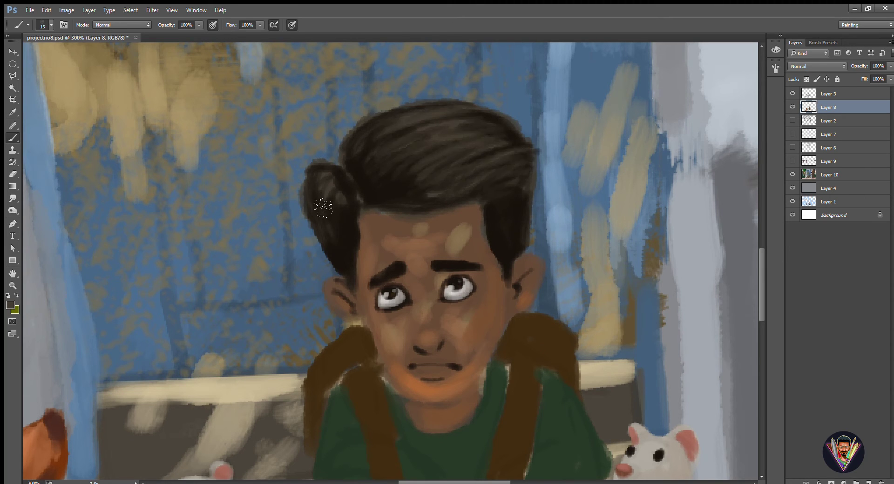
left_click_drag(409, 154, 508, 139)
left_click_drag(512, 191, 429, 158)
Blend sampled tan tones over the boy's forehead and face, and tint his nose reddish and his lips pink
left_click(447, 224, "alt")
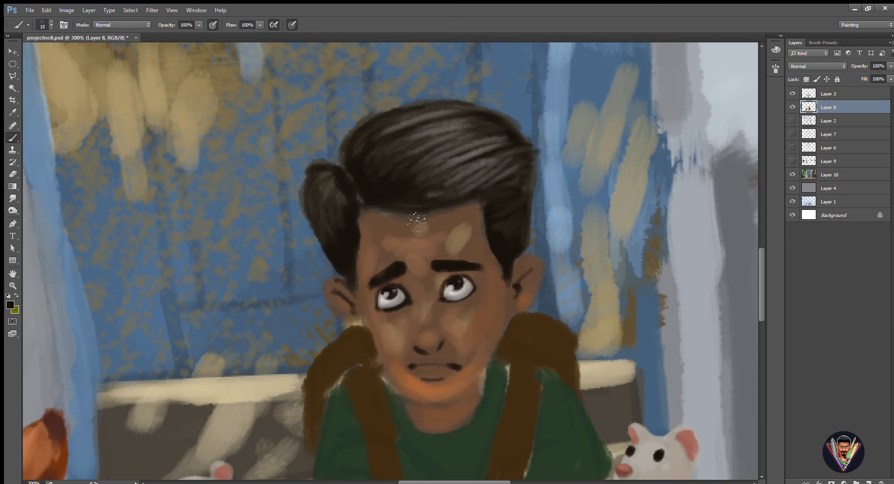
mouse_move(372, 214)
left_mouse_down()
mouse_move(440, 219)
mouse_move(390, 252)
mouse_move(431, 339)
left_mouse_up()
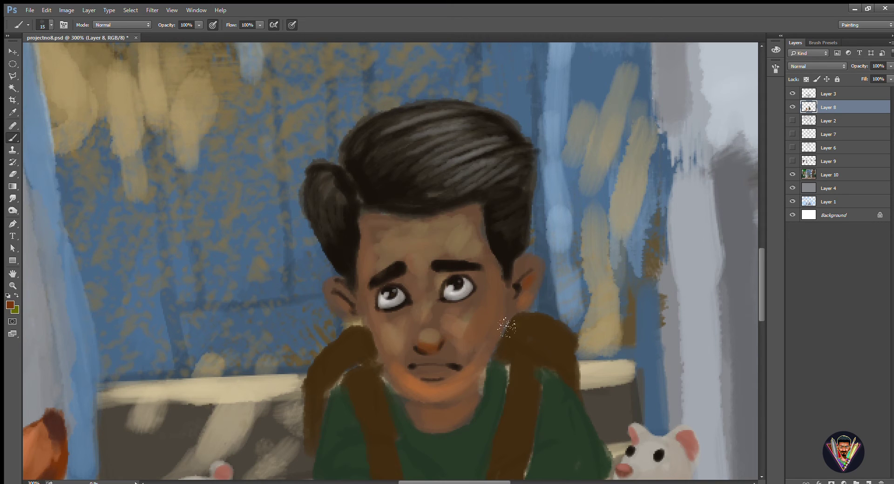
left_click(423, 343, "alt")
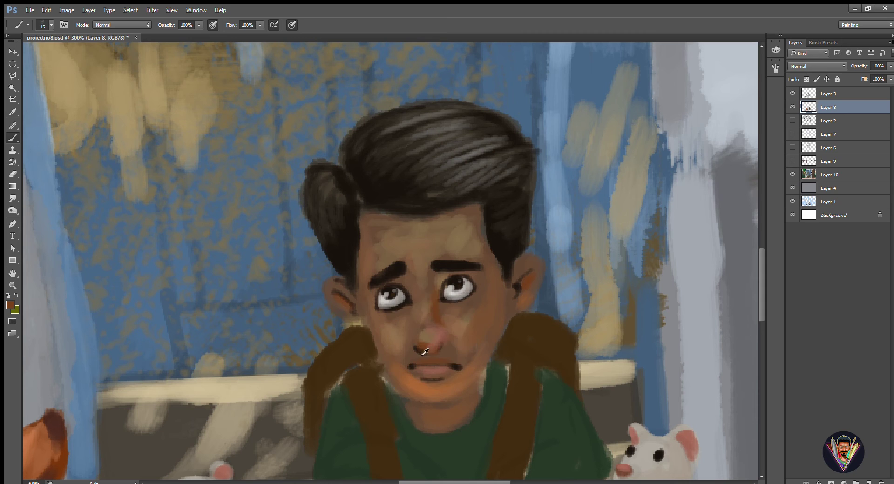
left_click_drag(421, 363, 443, 359)
Paint a thin black beard, moustache and chin patch on the boy's face with a size 15 brush
left_click(509, 275, "alt")
mouse_move(360, 290)
left_mouse_down()
mouse_move(435, 404)
mouse_move(495, 338)
left_mouse_up()
mouse_move(401, 368)
left_mouse_down()
mouse_move(426, 354)
mouse_move(468, 368)
mouse_move(405, 375)
left_mouse_up()
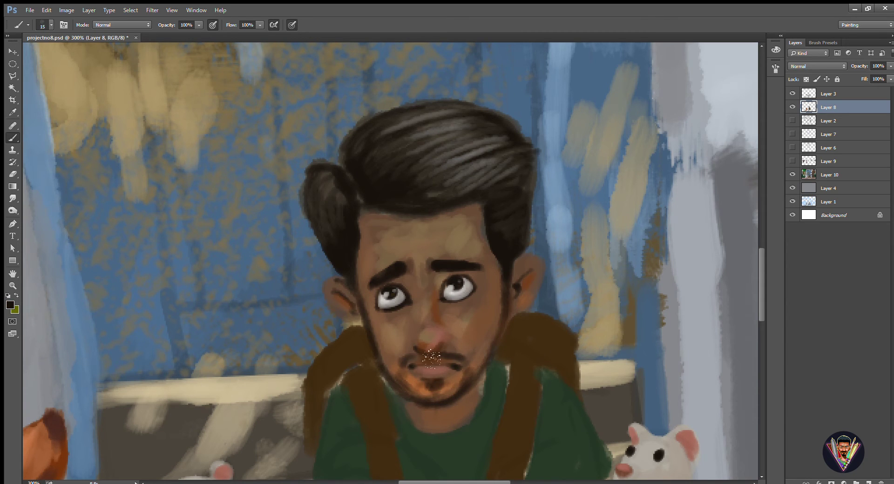
Shade the boy's arms and legs with sampled skin tones and paint separate fingers on both hands
left_click_drag(589, 274, 577, 284)
scroll(493, 140, "down", 10)
left_click(446, 241, "alt")
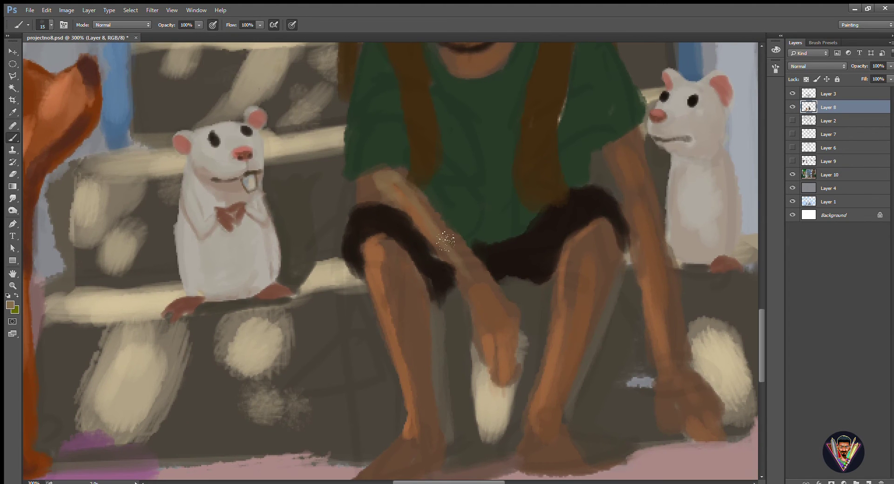
left_click_drag(670, 344, 615, 158)
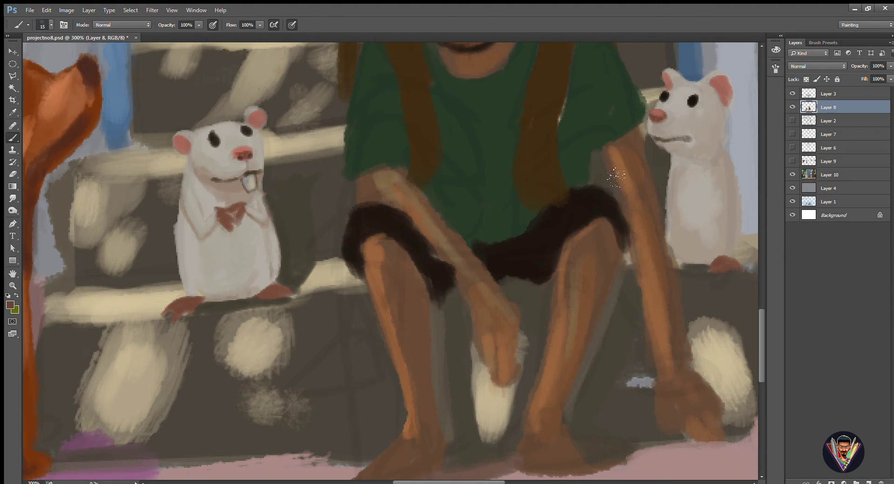
left_click(654, 304, "alt")
left_click_drag(654, 410, 666, 445)
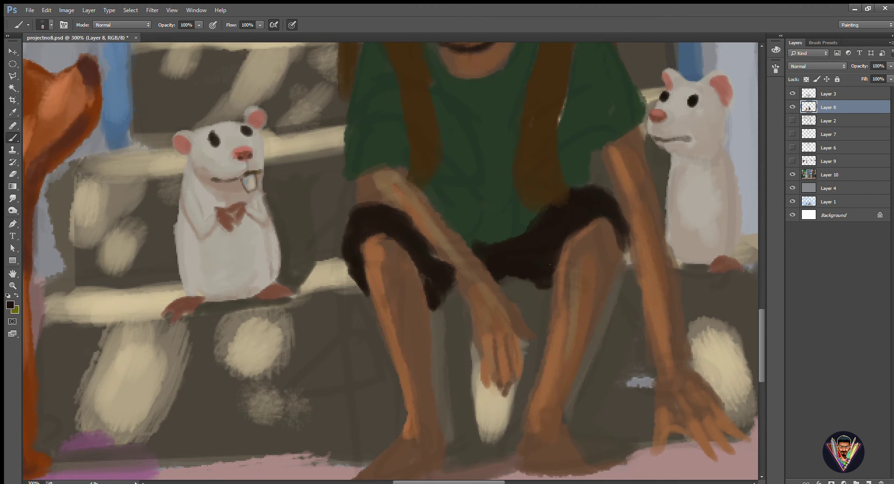
Hide Layer 3 and paint crimson stripes across the boy's green shirt and sleeves
scroll(625, 270, "up", 5)
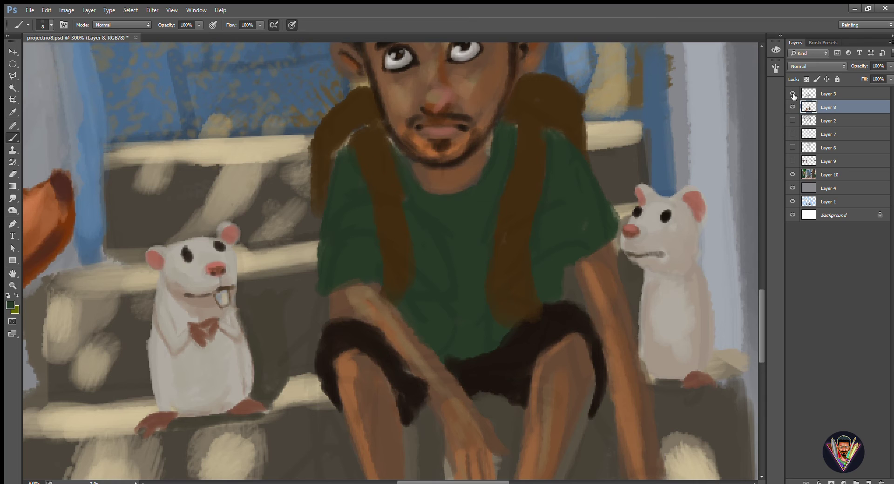
left_click(792, 94)
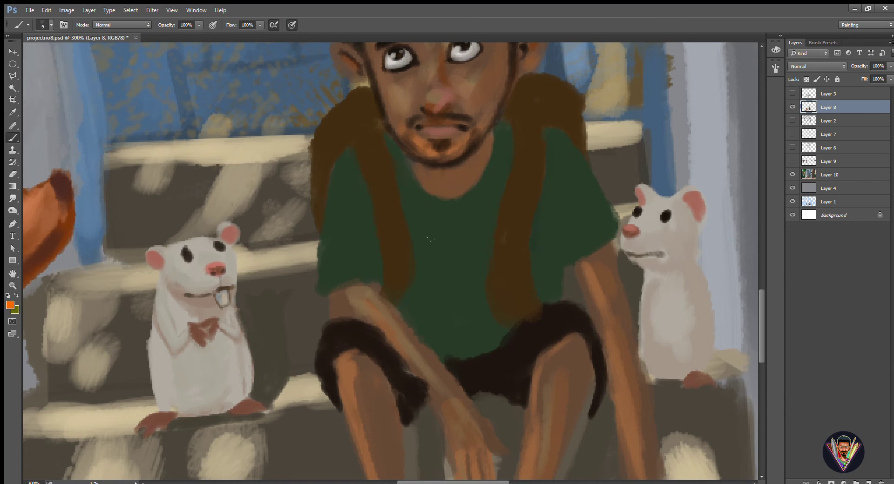
left_click_drag(319, 276, 384, 270)
left_click_drag(320, 246, 336, 239)
left_click_drag(321, 295, 385, 281)
Paint grey stripes between the crimson ones on the sleeve nearer the dog with a size 10 brush
left_click(529, 136, "alt")
left_click_drag(319, 283, 380, 276)
left_click_drag(320, 258, 382, 253)
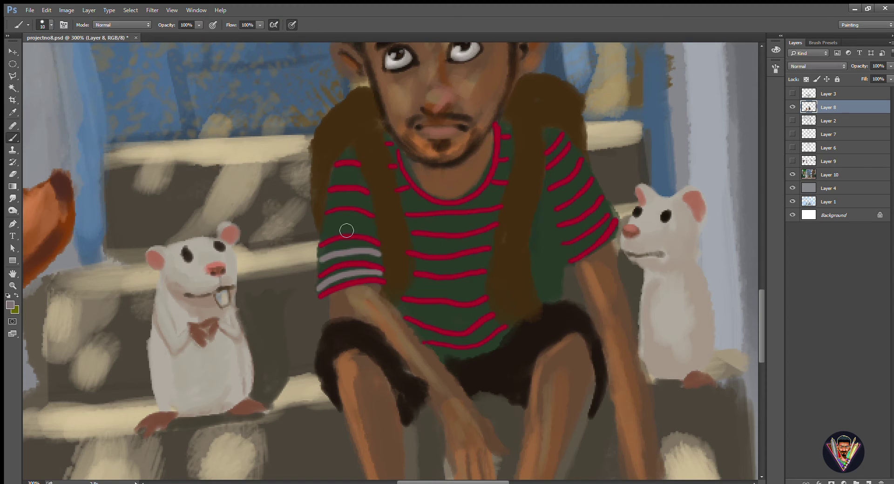
left_click_drag(322, 230, 377, 228)
left_click_drag(328, 205, 372, 199)
left_click_drag(345, 154, 359, 151)
Add grey stripes between the crimson ones on the shirt's upper chest, collar area and other sleeve
left_click_drag(399, 205, 421, 200)
mouse_move(407, 222)
left_mouse_down()
mouse_move(500, 216)
mouse_move(501, 198)
left_mouse_up()
left_click_drag(386, 154, 398, 154)
left_click_drag(545, 156, 573, 135)
left_click_drag(557, 219, 600, 189)
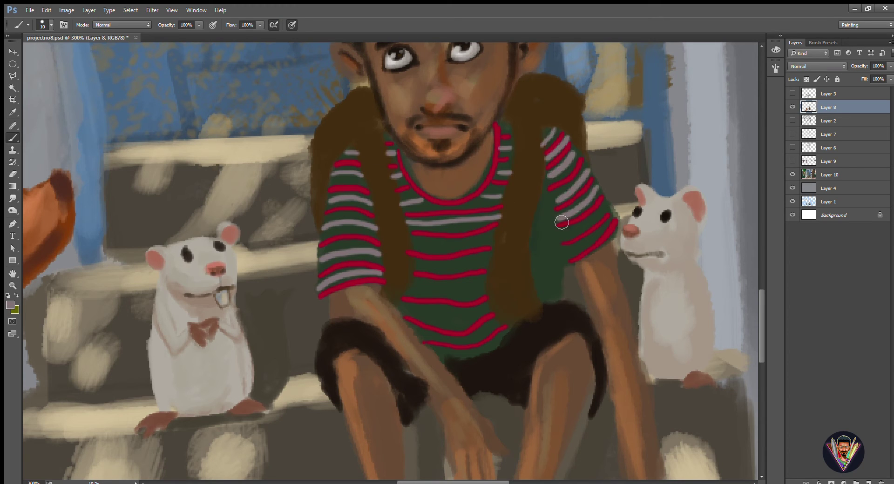
left_click_drag(567, 254, 610, 222)
Fill the lower chest and the shirt side beyond the backpack strap with more grey stripes
left_click_drag(412, 245, 490, 240)
left_click_drag(409, 289, 480, 290)
left_click_drag(402, 311, 490, 305)
left_click_drag(415, 334, 497, 326)
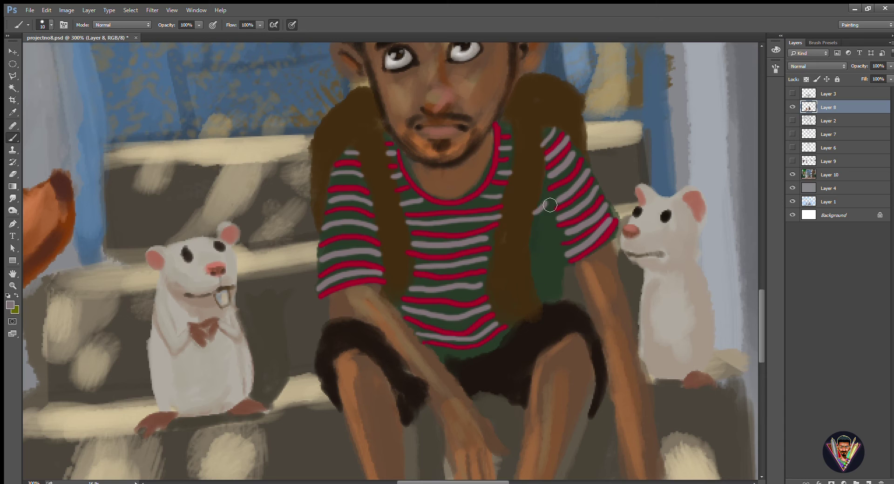
left_click_drag(529, 232, 552, 224)
left_click_drag(530, 252, 555, 243)
left_click_drag(533, 267, 558, 259)
left_click_drag(536, 285, 558, 277)
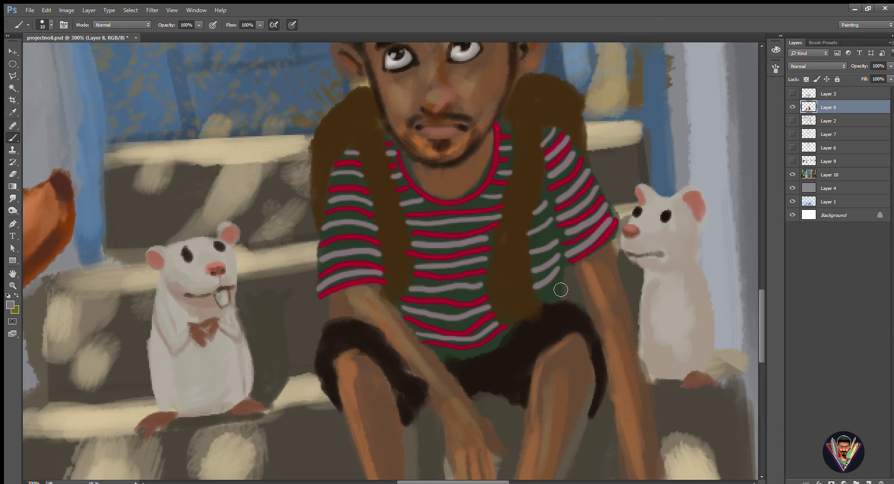
Touch up the backpack straps with sampled brown and paint red shading inside the boy's ear
left_click(566, 104, "alt")
left_click_drag(484, 326, 464, 202)
left_click_drag(304, 56, 392, 347)
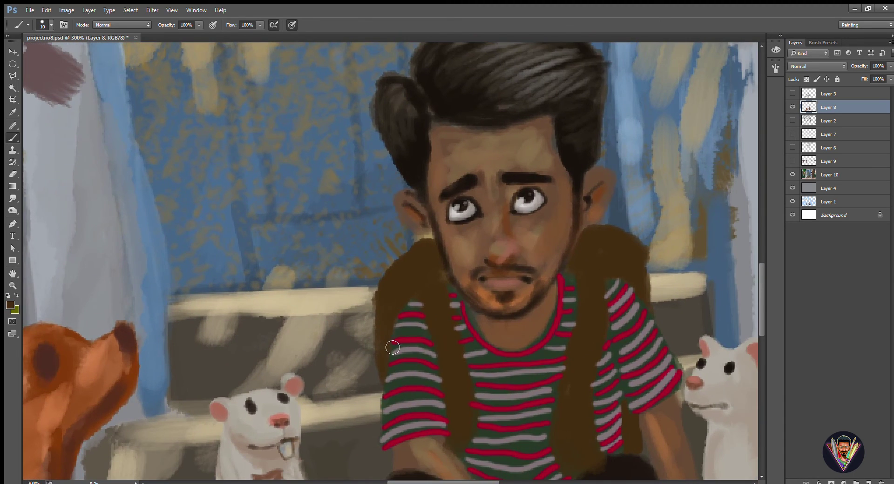
left_click(629, 332, "alt")
left_click_drag(408, 207, 417, 222)
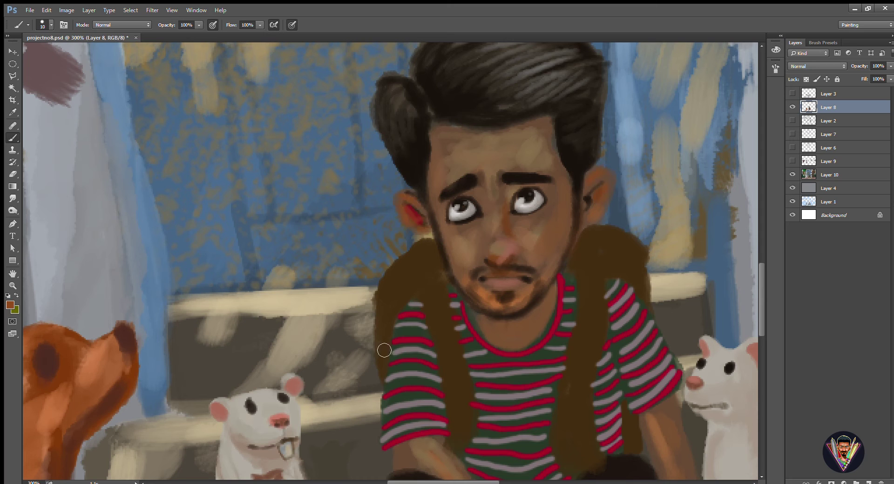
Toggle Layer 10's visibility to check its content and make it the active layer
key("ctrl+0")
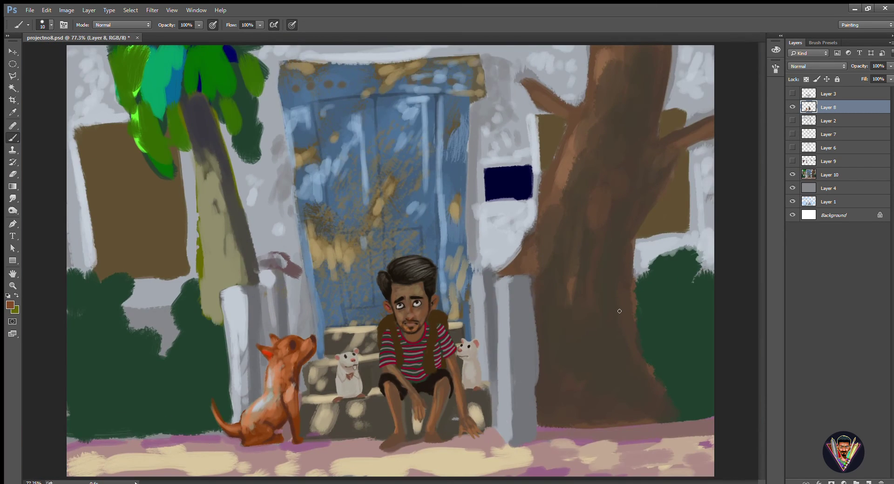
left_click(792, 174)
left_click(791, 174)
left_click(828, 174)
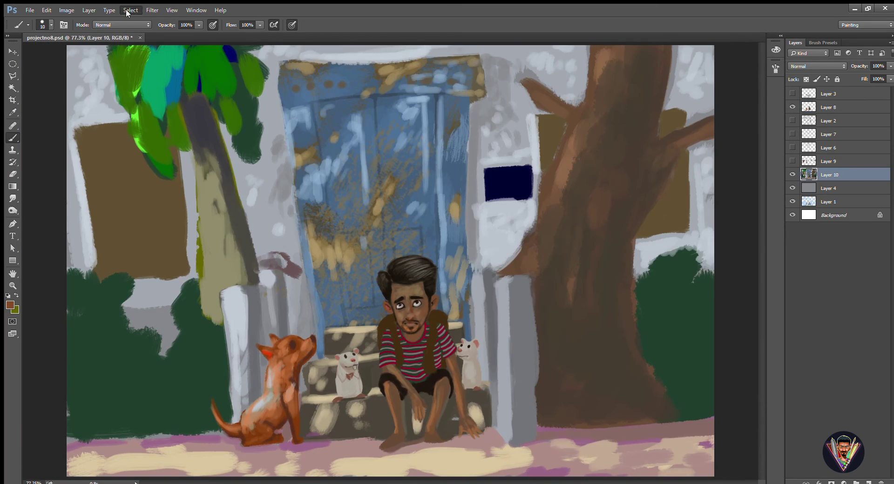
key("h")
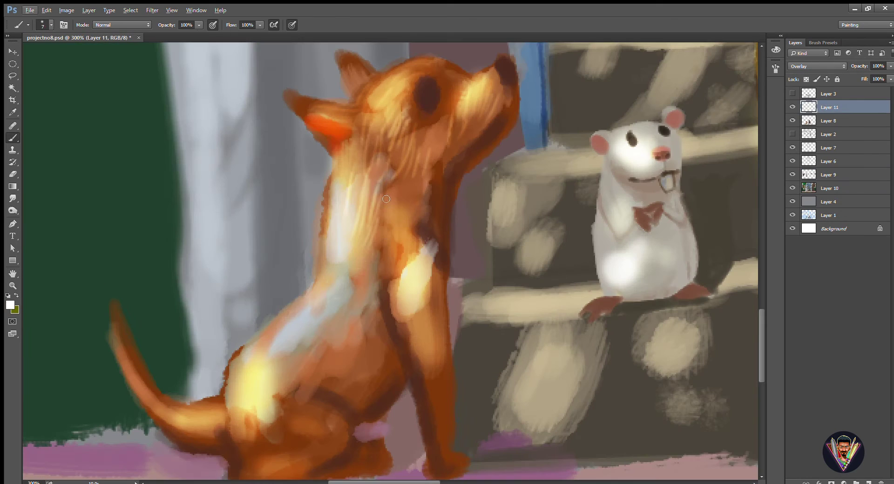
Paint white fur highlights on the dog's neck, back and front leg on the Overlay Layer 11 with a size 7 brush
left_click_drag(368, 223, 321, 353)
left_click_drag(426, 353, 429, 257)
key("ctrl+0")
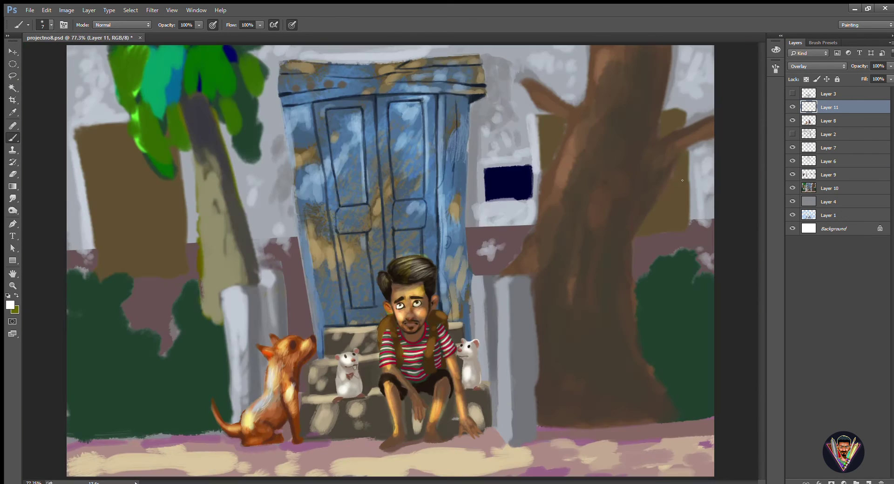
Soften the Layer 11 highlights on the boy's face, shirt, arms and legs with a size 35 eraser
key("e")
scroll(397, 289, "up", 5)
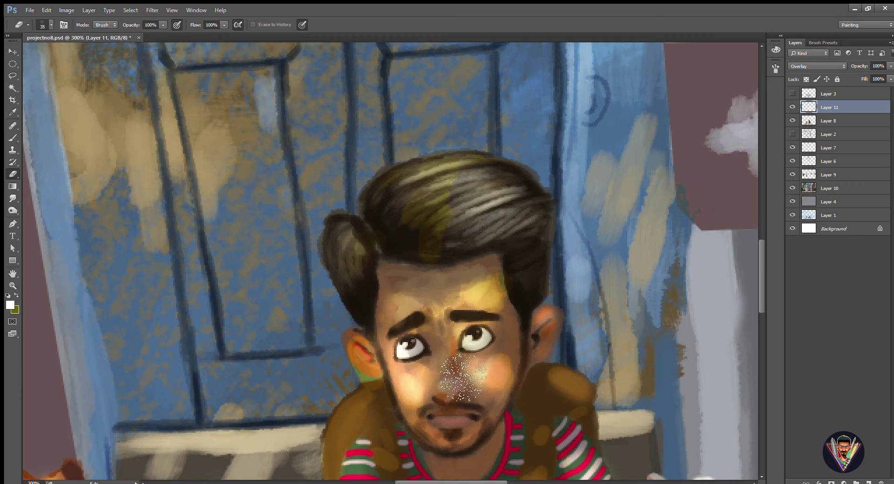
scroll(403, 401, "down", 5)
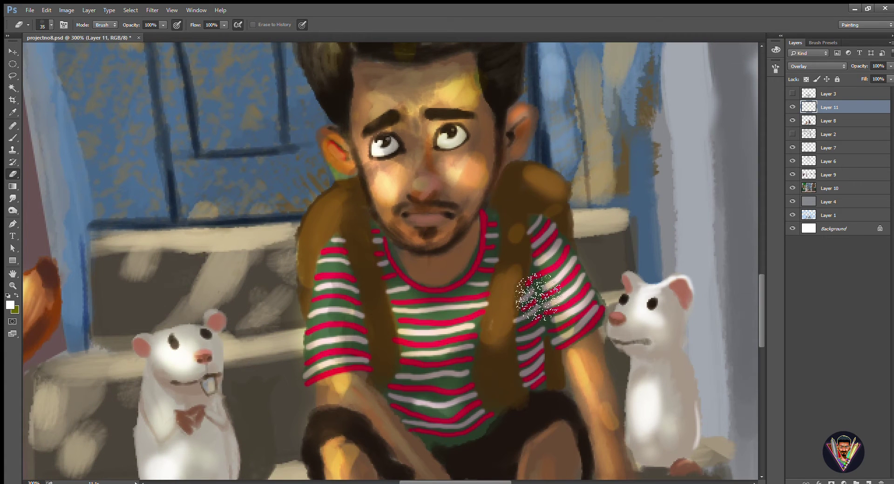
scroll(613, 365, "down", 5)
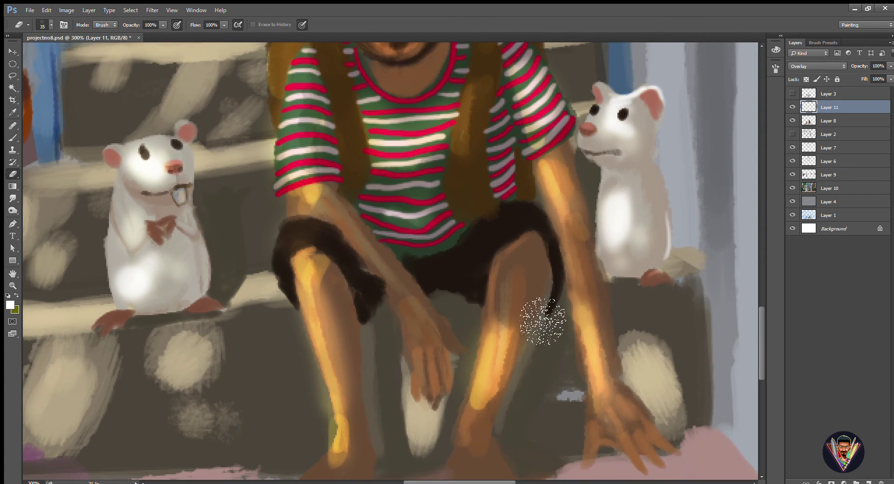
scroll(345, 270, "down", 5)
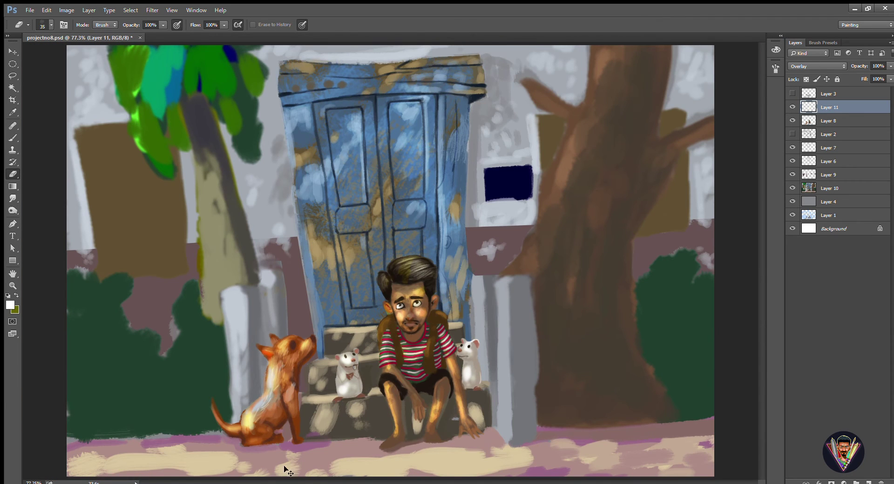
Try hatching dark diagonal lines inside a rectangular selection over the tree base and bush with a size 7 brush
scroll(670, 388, "up", 1)
key("b")
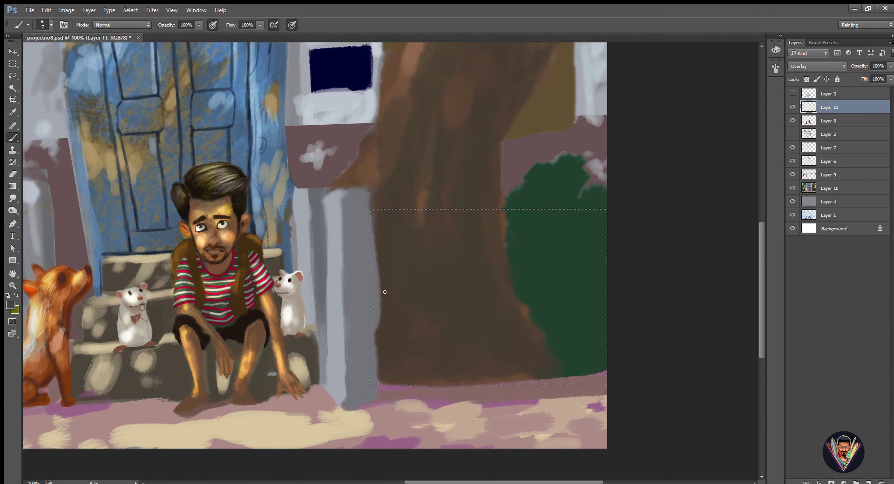
left_click_drag(385, 292, 465, 210)
left_click_drag(419, 382, 605, 219)
left_click_drag(489, 384, 605, 279)
mouse_move(372, 261)
left_mouse_down()
mouse_move(410, 320)
mouse_move(601, 212)
left_mouse_up()
left_click_drag(535, 382, 605, 261)
key("ctrl+d")
Add a new layer, toggle the layers to check which one holds the hatching, and undo the hatching
key("ctrl+shift+alt+n")
left_click(791, 107)
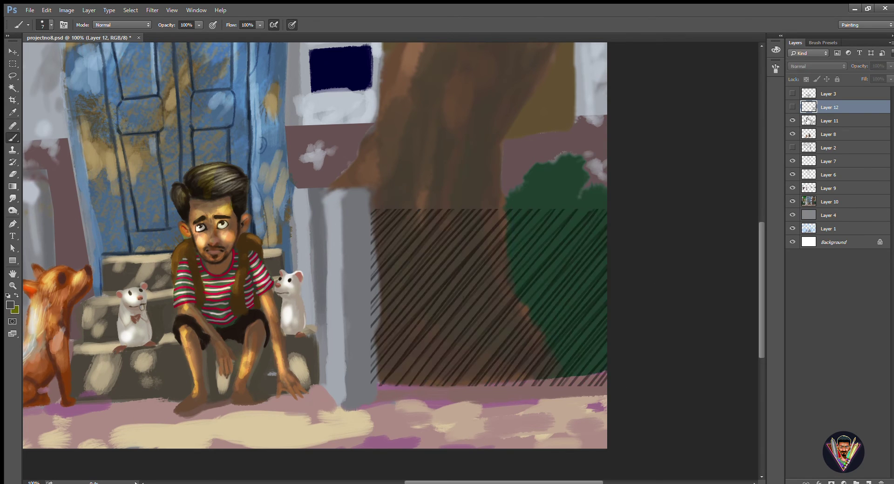
left_click(792, 121)
left_click(792, 121)
key("ctrl+alt+z")
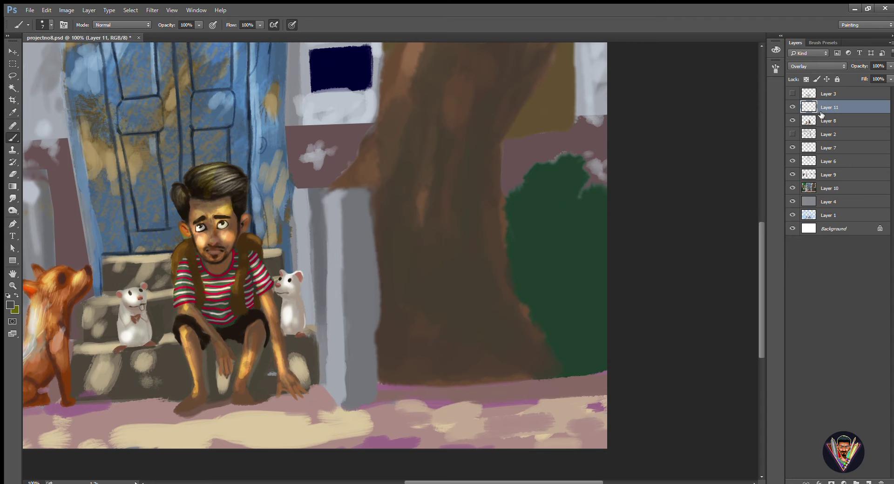
Lay a grey crossed wire-mesh fence over the tree base and bush on separate Layers 12 and 13
key("ctrl+shift+z")
key("ctrl+shift+z")
key("ctrl+shift+z")
key("ctrl+shift+z")
key("ctrl+shift+z")
key("ctrl+shift+z")
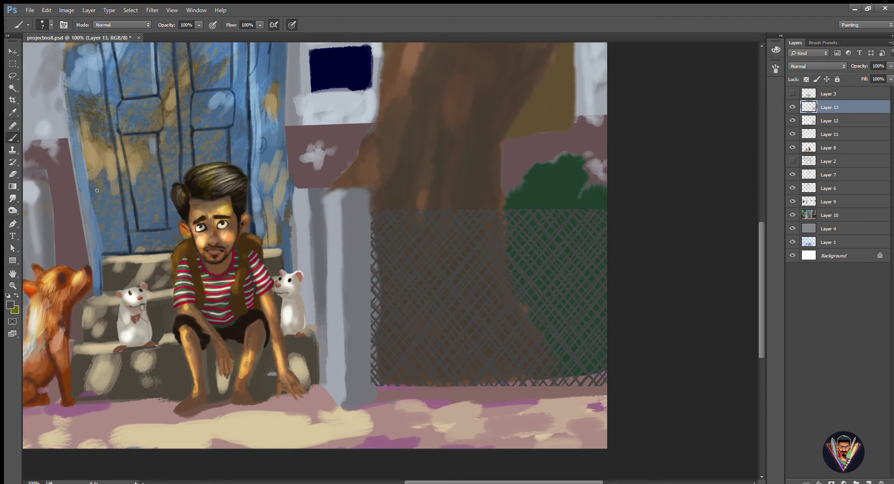
key("m")
left_click_drag(369, 187, 455, 386)
key("b")
left_click(388, 343, "ctrl")
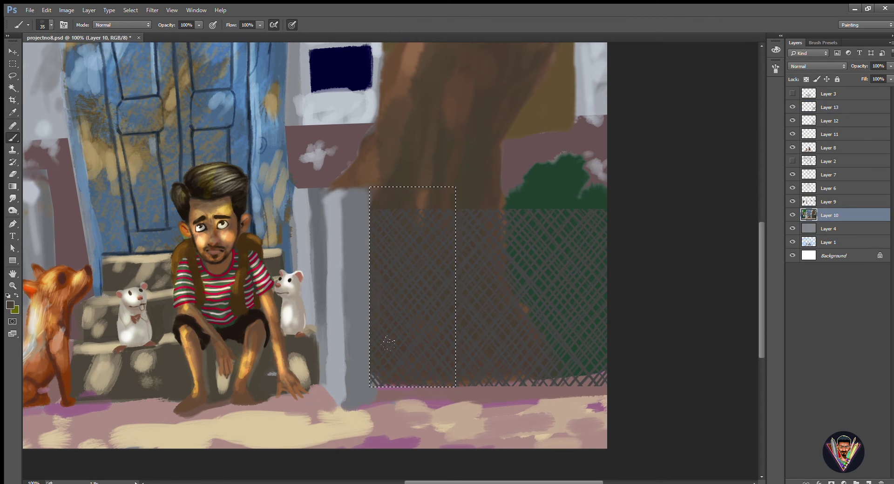
key("ctrl+alt+z")
key("ctrl+alt+z")
key("ctrl+alt+z")
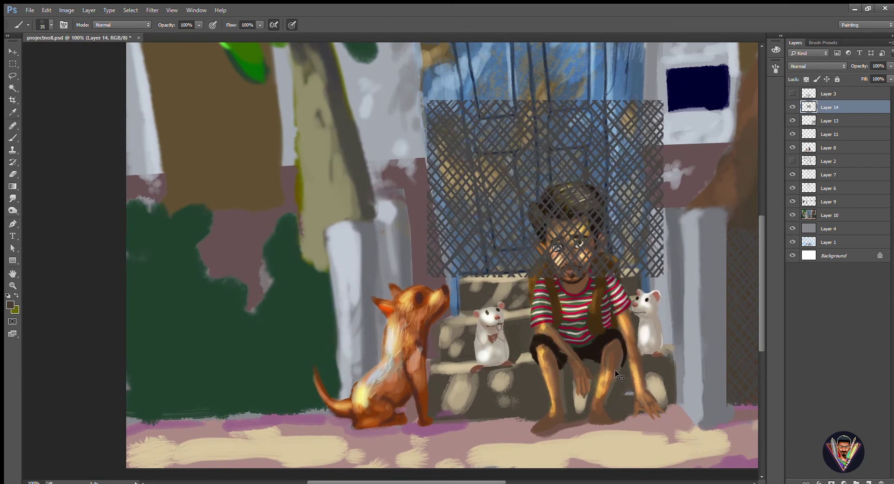
Move the mesh copy on Layer 14 from the door to the bushes beside the palm tree
left_click_drag(628, 283, 309, 283)
key("ctrl+d")
Repaint the pillar's light face over the mesh overhang inside a rectangular selection, and erase the mesh from the dog's tail
key("m")
left_click_drag(332, 225, 377, 410)
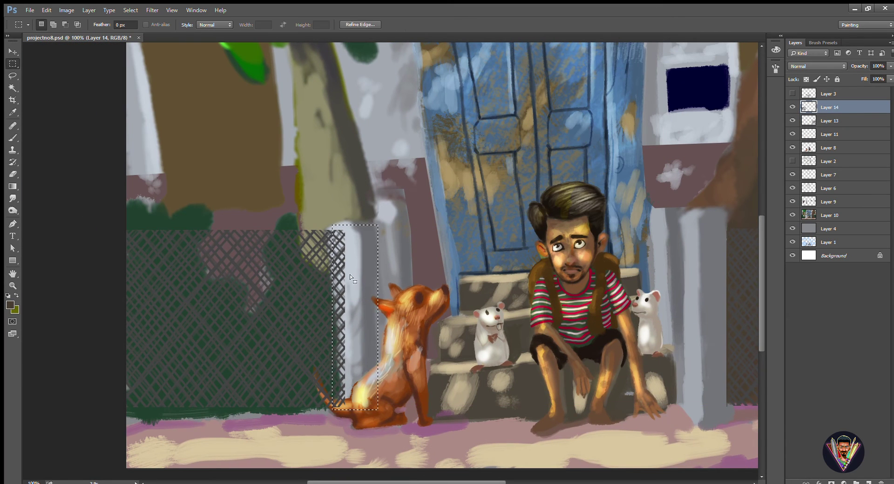
key("b")
left_click(363, 279, "alt")
left_click_drag(342, 233, 344, 400)
left_click_drag(337, 233, 337, 405)
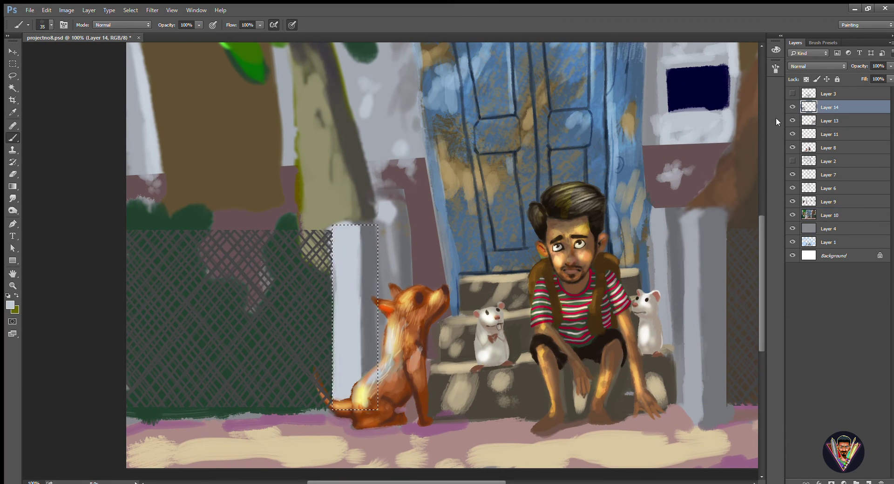
key("e")
key("ctrl+d")
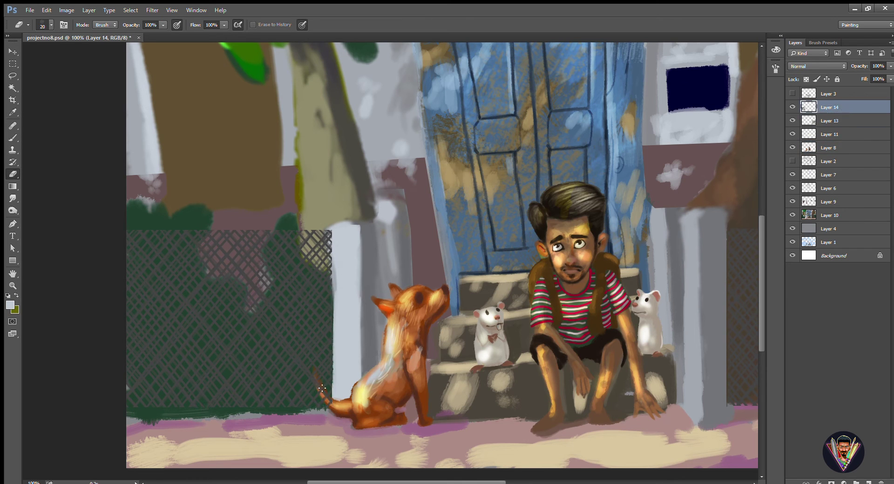
Paste another mesh copy as Layer 15 and narrow and skew it onto the side of the pillar behind the dog
key("alt+bracketleft")
key("ctrl+v")
key("ctrl+t")
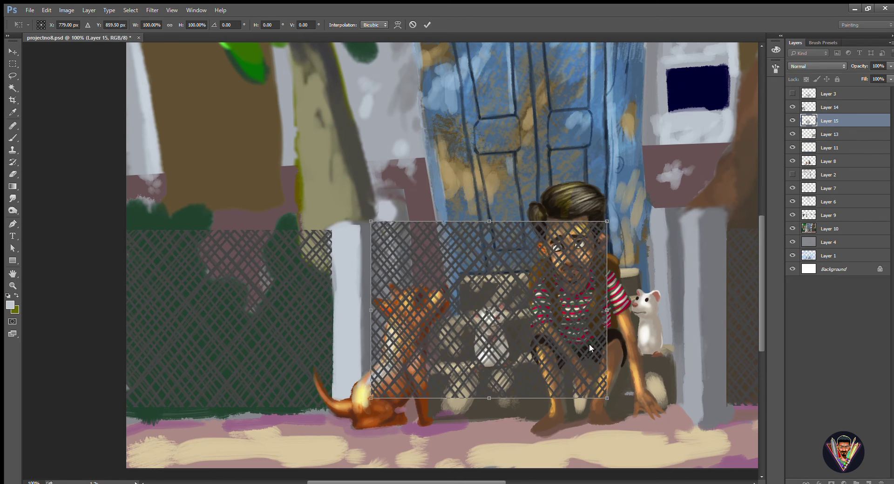
left_click_drag(657, 218, 603, 211)
left_click_drag(606, 310, 372, 303)
left_click_drag(401, 206, 409, 226)
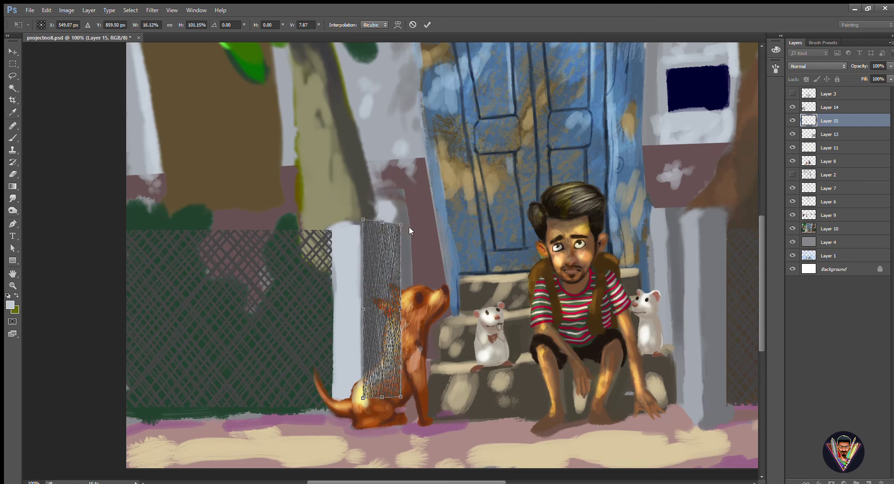
left_click_drag(371, 445, 363, 405)
key("Return")
Move Layer 15 down to just below Layer 2, behind the dog, and trim the mesh overlapping the pillar's front
key("ctrl+bracketleft")
key("ctrl+bracketleft")
key("ctrl+bracketleft")
key("ctrl+bracketleft")
key("m")
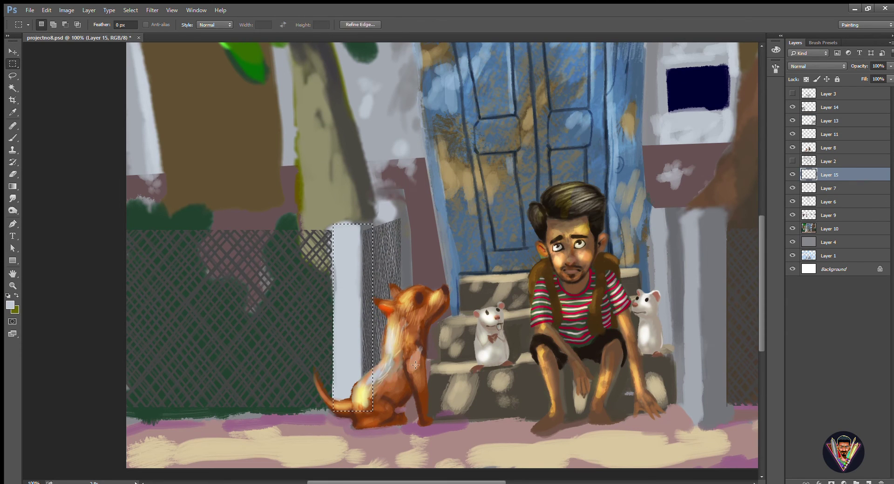
Paste a mesh copy as Layer 16, narrow and skew it onto the pillar beside the right rat, and delete its overhang
key("ctrl+v")
key("ctrl+t")
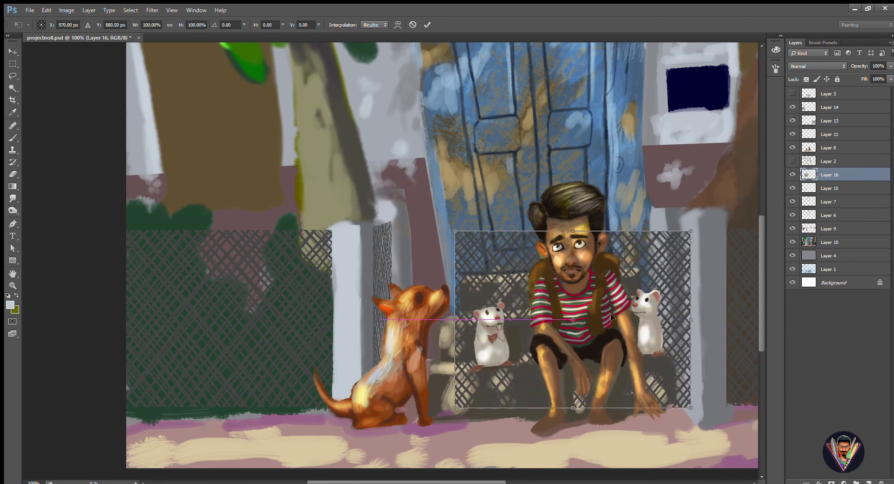
left_click_drag(451, 320, 667, 301)
left_click_drag(676, 268, 664, 218)
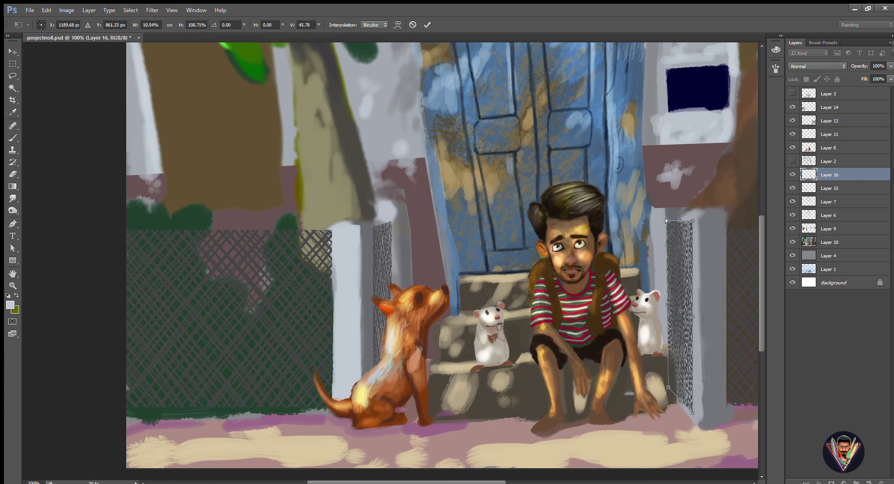
key("Return")
left_click_drag(641, 188, 672, 395)
key("Delete")
key("ctrl+d")
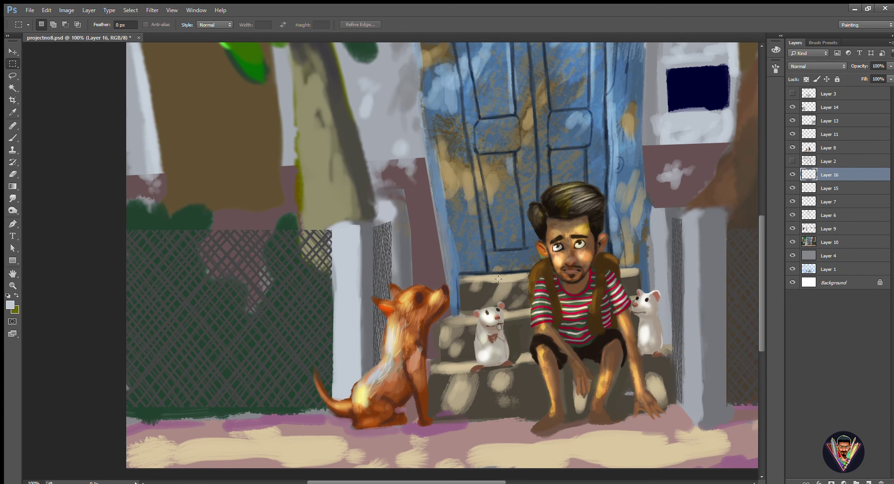
Cycle Layer 13's blend mode past Linear Burn to a lightening mode for the fence in front of the big tree
key("ctrl+0")
left_click(831, 120)
key("shift+plus")
key("shift+plus")
key("shift+plus")
key("shift+plus")
key("shift+plus")
key("shift+plus")
key("shift+plus")
key("shift+plus")
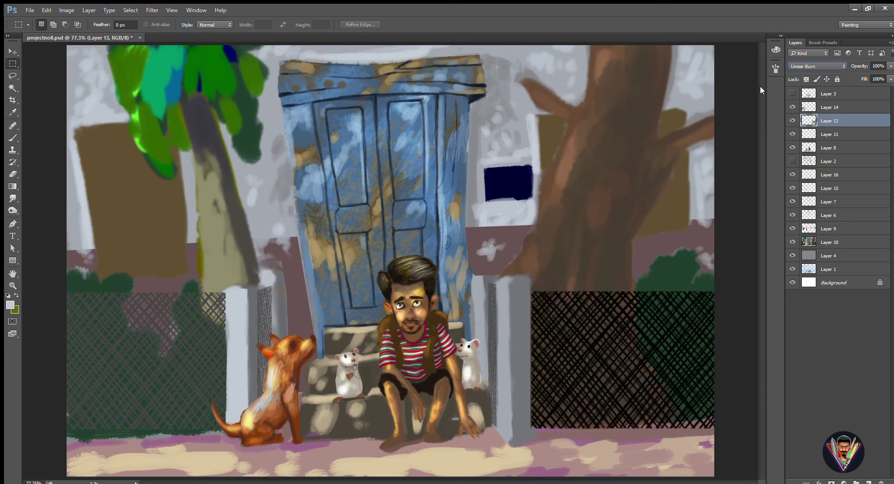
key("shift+plus")
Set the blend mode of the palm-side fence on Layer 14 to Linear Dodge (Add)
left_click(830, 107)
key("shift+plus")
key("shift+plus")
key("shift+plus")
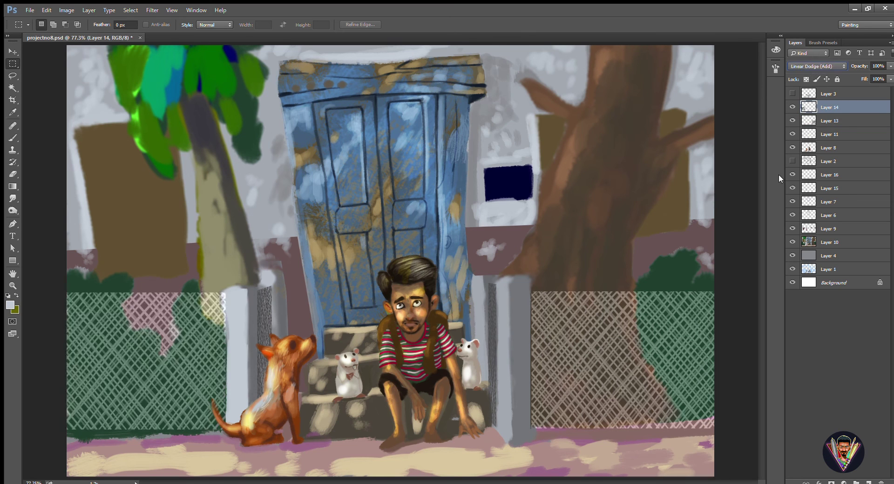
key("shift+plus")
Set the narrow pillar meshes on Layers 15 and 16 to the Linear Dodge (Add) blend mode
left_click(818, 173)
key("shift+plus")
key("shift+plus")
key("shift+plus")
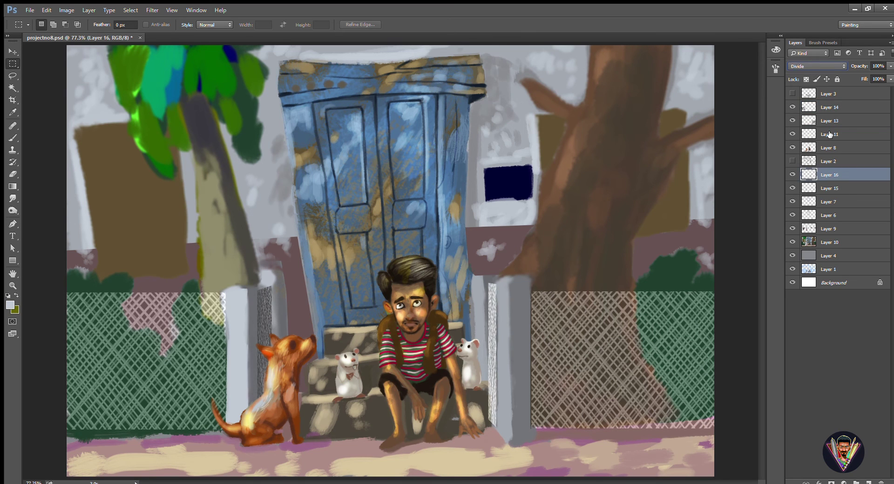
key("alt+bracketleft")
key("shift+plus")
key("shift+plus")
key("alt+bracketright")
key("shift+plus")
key("shift+plus")
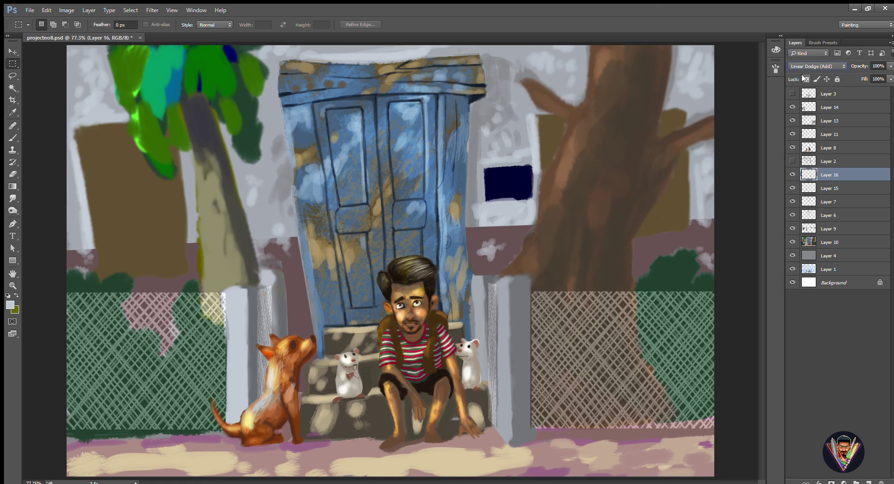
Paint a light blue edge down the palm-side door frame on Layer 10 inside a thin polygonal lasso selection
key("shift+l")
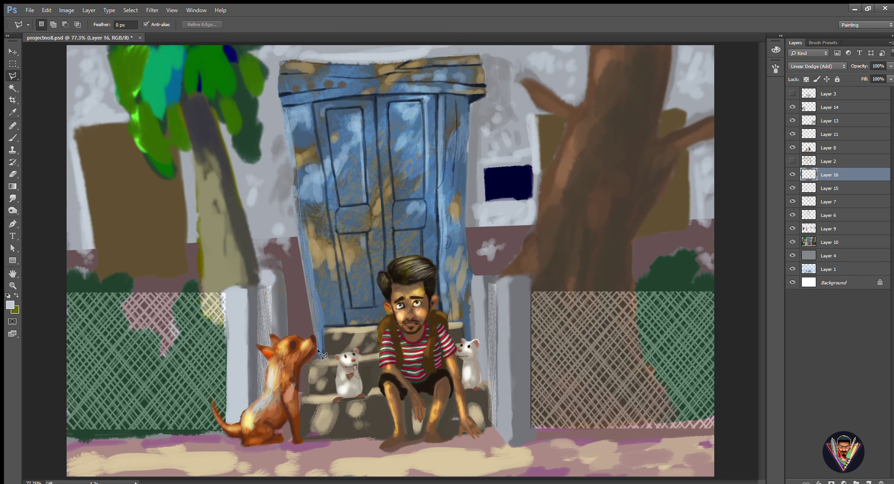
double_click(290, 136)
key("alt+bracketleft")
key("alt+bracketleft")
key("alt+bracketleft")
key("alt+bracketleft")
key("alt+bracketleft")
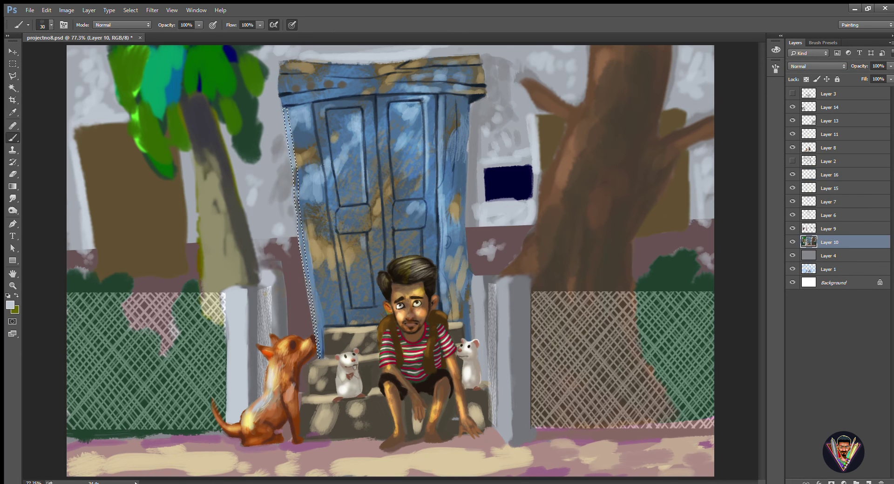
key("b")
left_click_drag(291, 112, 319, 345)
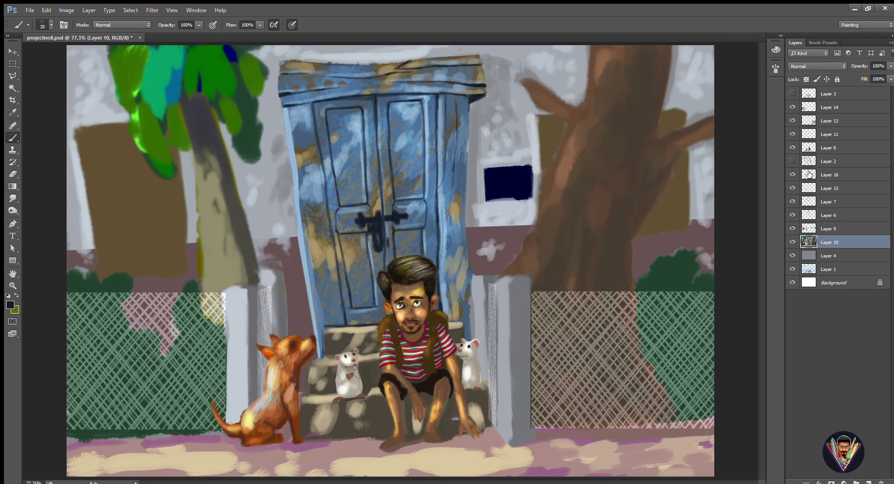
Deepen the blue texture of the door on the Overlay Layer 7 with a size 300 textured brush
left_click(814, 215)
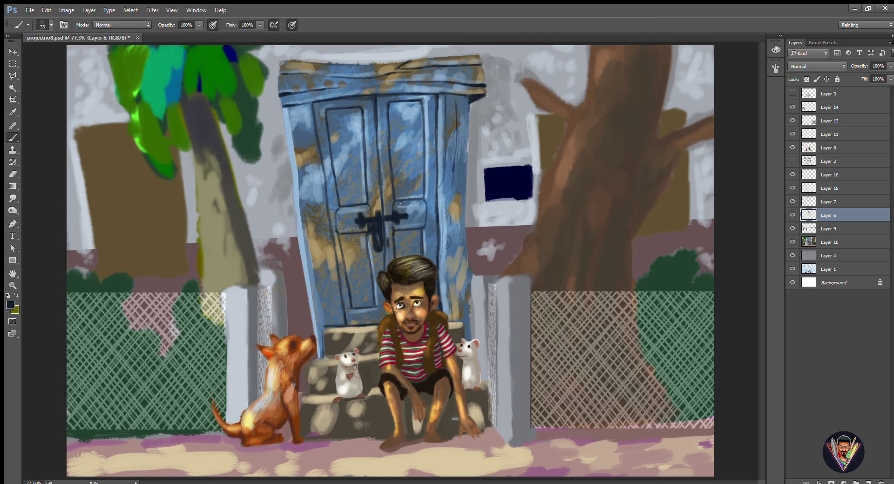
left_click(830, 204)
key("bracketright")
key("bracketright")
key("bracketright")
key("bracketright")
key("bracketright")
key("bracketright")
key("bracketright")
key("bracketright")
mouse_move(443, 299)
left_mouse_down()
mouse_move(468, 259)
mouse_move(405, 339)
left_mouse_up()
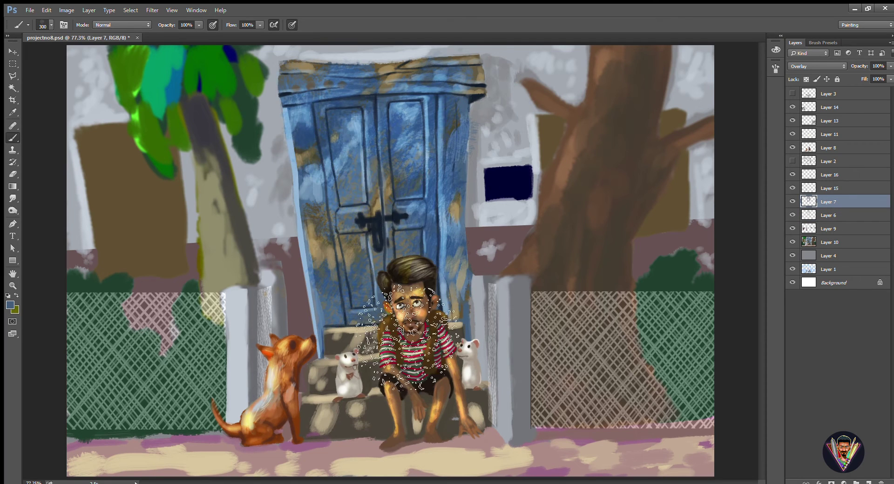
Add Layer 17 above Layer 10 in Overlay mode and brush a light grey texture over the walls at size 300
left_click(829, 242)
left_click(868, 483)
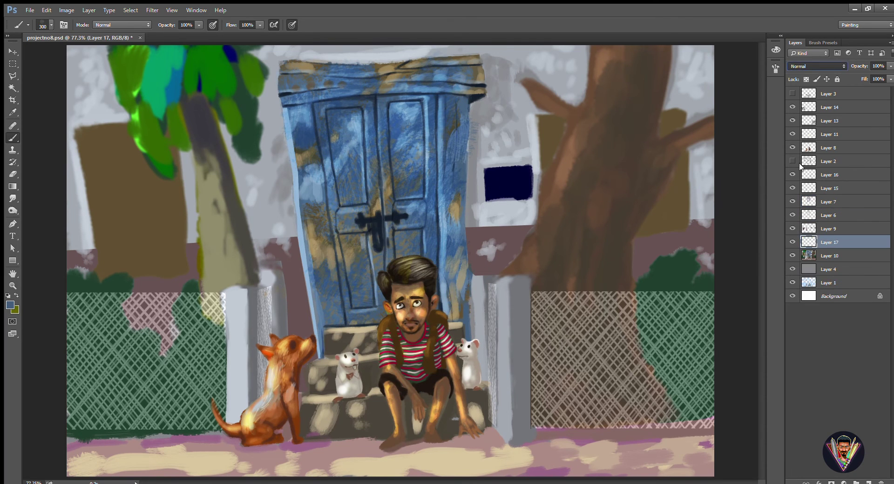
mouse_move(251, 149)
left_mouse_down()
mouse_move(283, 235)
mouse_move(119, 150)
mouse_move(219, 187)
left_mouse_up()
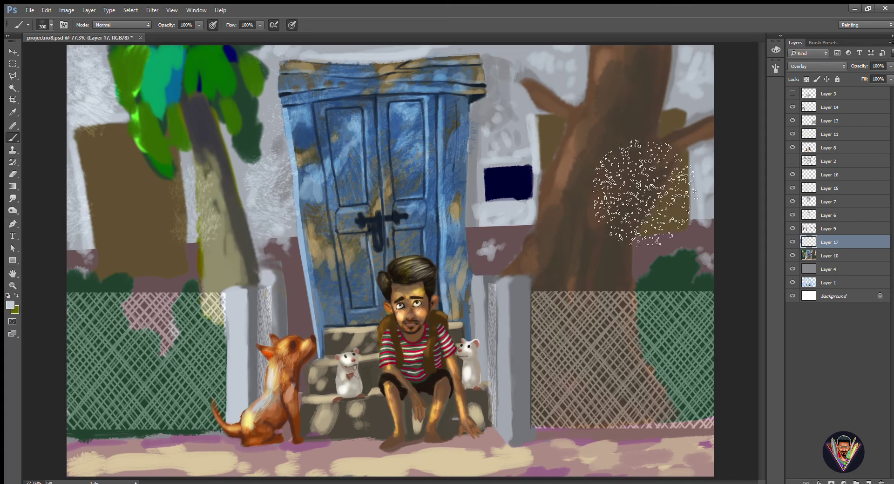
Erase the Layer 17 wall texture from the palm trunk, brown panels and big tree with a size 100 eraser
key("e")
left_click_drag(212, 133, 212, 216)
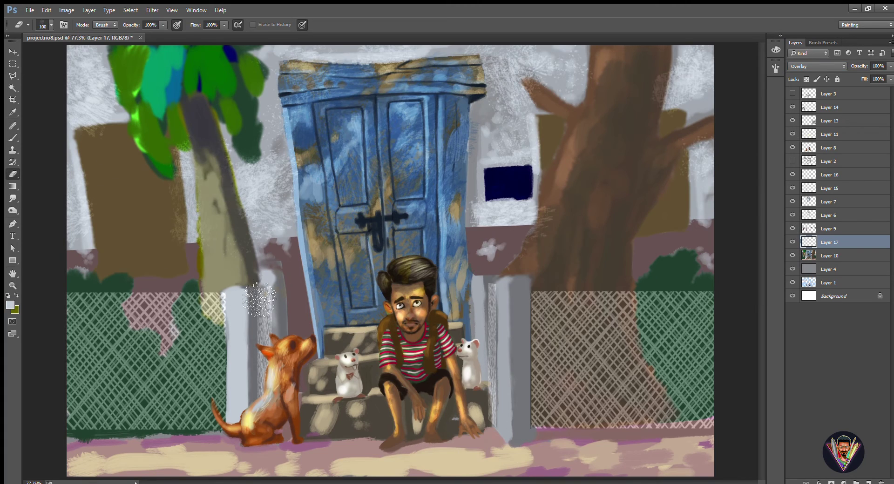
left_click_drag(501, 66, 536, 86)
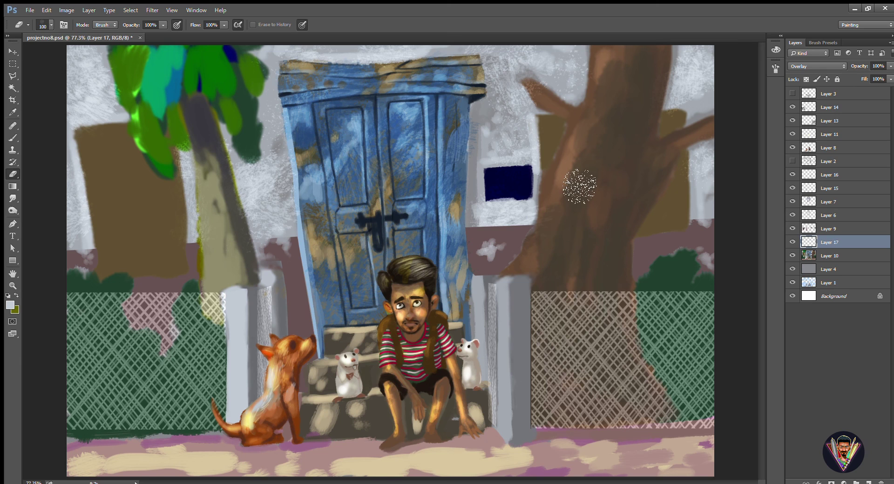
key("h")
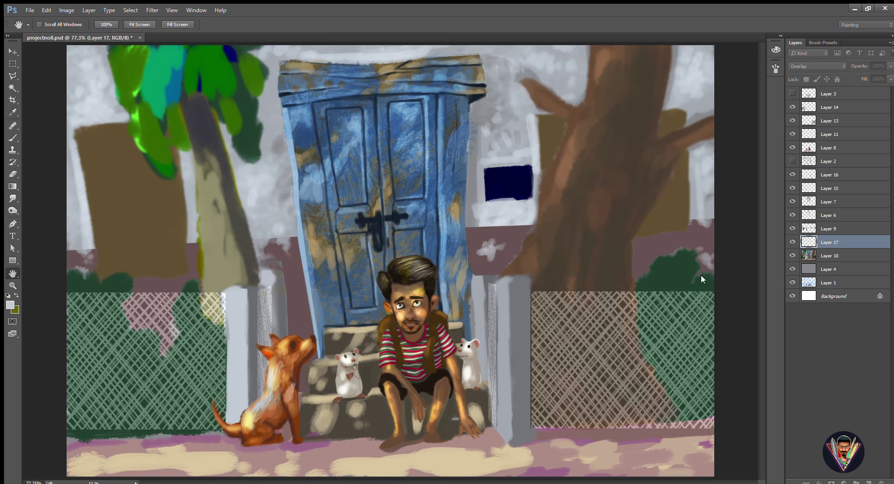
key("e")
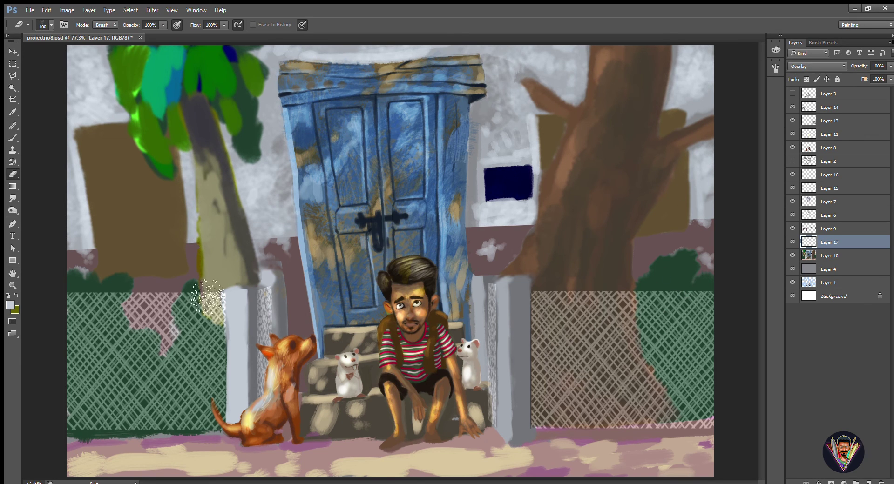
Sample a dark blue from the door and shade its panels and frame on Layer 17
key("b")
left_click(335, 114, "alt")
mouse_move(335, 114)
left_mouse_down()
mouse_move(367, 102)
mouse_move(401, 231)
left_mouse_up()
left_click_drag(451, 240, 459, 140)
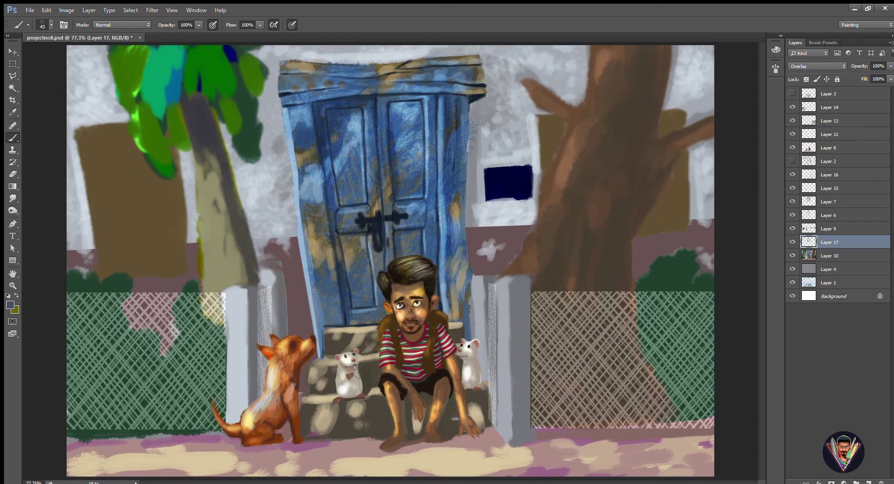
Sample wall greys and paint shadows on the wall along both sides of the door frame on Layer 17
left_click(470, 201, "alt")
left_click_drag(471, 103, 474, 186)
left_click(474, 214, "alt")
left_click_drag(472, 102, 475, 216)
mouse_move(480, 58)
left_mouse_down()
mouse_move(498, 132)
mouse_move(480, 200)
left_mouse_up()
left_click(252, 198, "alt")
mouse_move(282, 108)
left_mouse_down()
mouse_move(282, 144)
mouse_move(279, 60)
left_mouse_up()
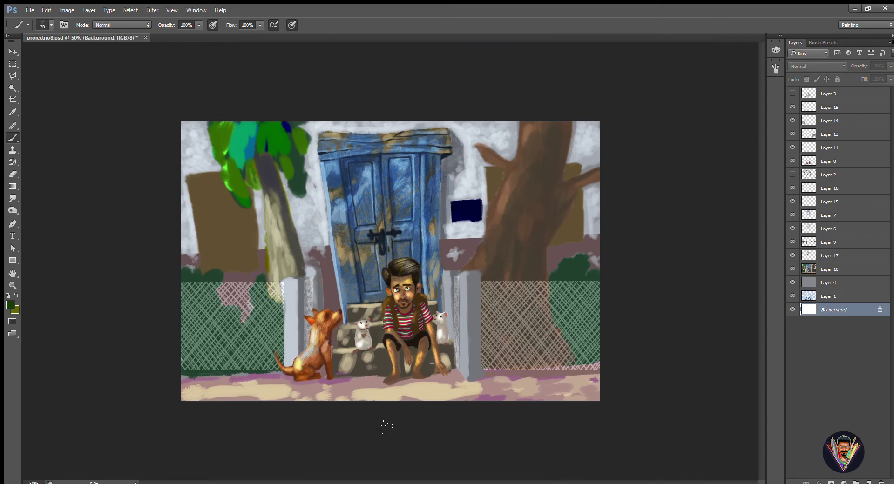
Crop the canvas from both sides to a narrower frame around the door, boy, dog and two pillars
key("c")
left_click_drag(125, 256, 228, 255)
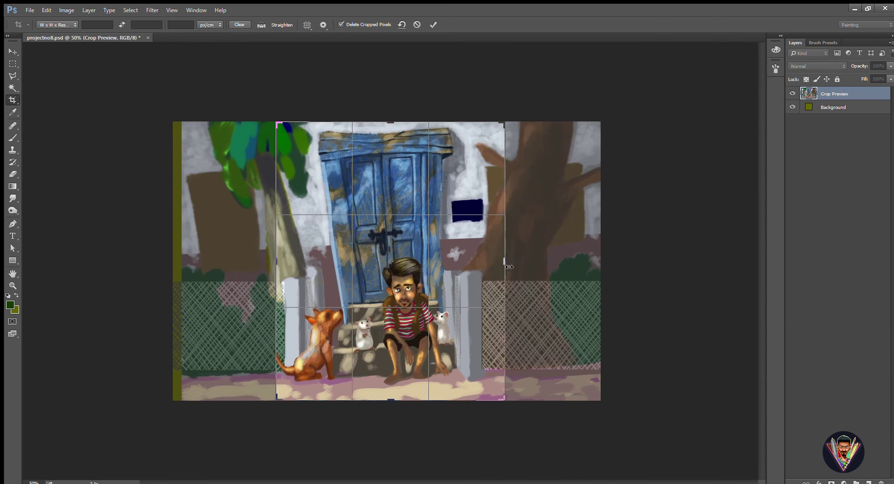
left_click_drag(599, 279, 512, 304)
key("Return")
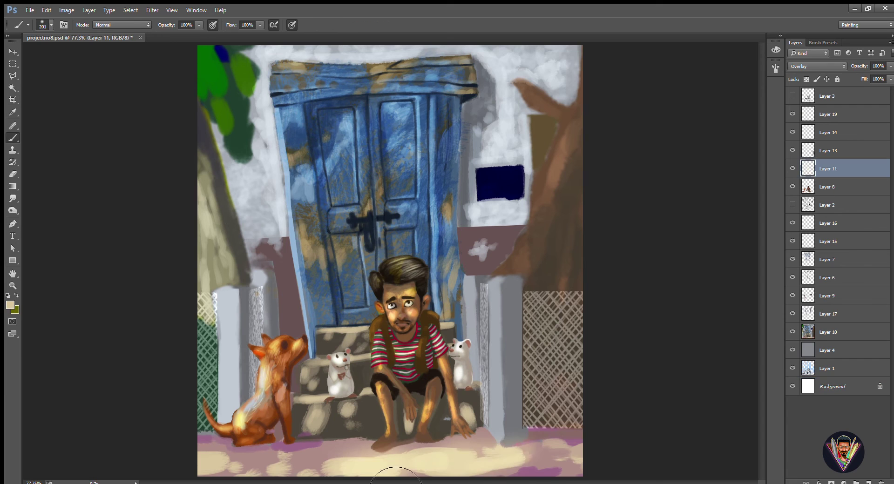
Glaze warm cream light over the pavement, the dog-side pillar and the wall by the big tree on Layer 11 at size 201
left_click_drag(353, 460, 558, 458)
left_click_drag(242, 317, 232, 409)
left_click_drag(535, 261, 575, 140)
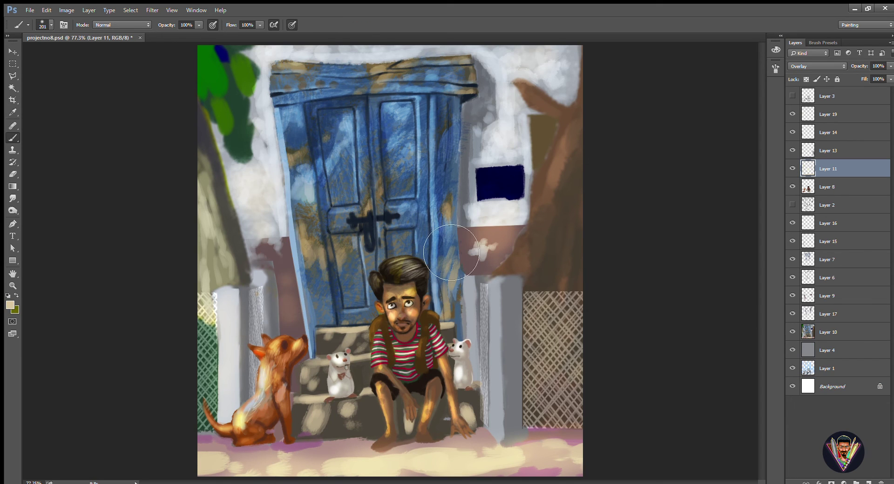
Sample a near-white from the wall and paint Layer 11 highlights on the pavement, steps and pillars, reducing the brush to size 80
left_click(495, 205, "alt")
mouse_move(354, 460)
left_mouse_down()
mouse_move(380, 415)
mouse_move(326, 391)
mouse_move(353, 353)
left_mouse_up()
key("bracketleft")
key("bracketleft")
key("bracketleft")
key("bracketleft")
key("bracketleft")
key("bracketleft")
key("bracketleft")
left_click_drag(471, 288, 475, 340)
mouse_move(494, 428)
left_mouse_down()
mouse_move(514, 292)
mouse_move(515, 335)
left_mouse_up()
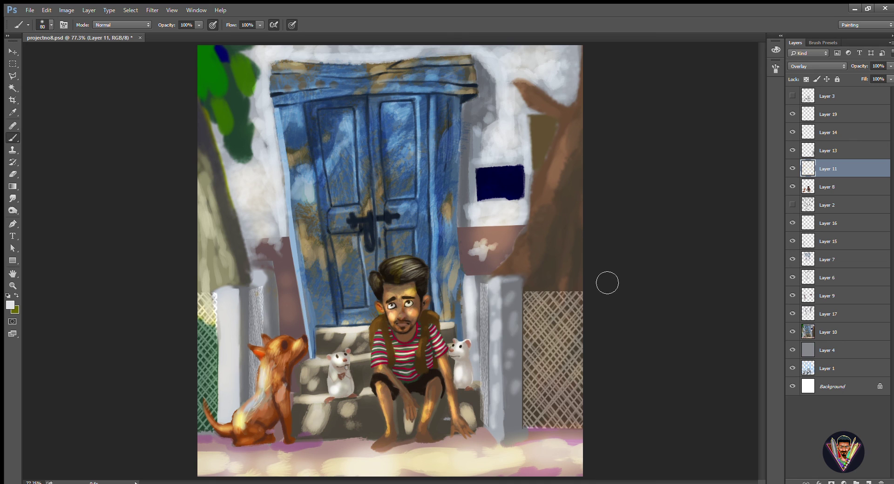
key("bracketright")
key("bracketright")
key("bracketright")
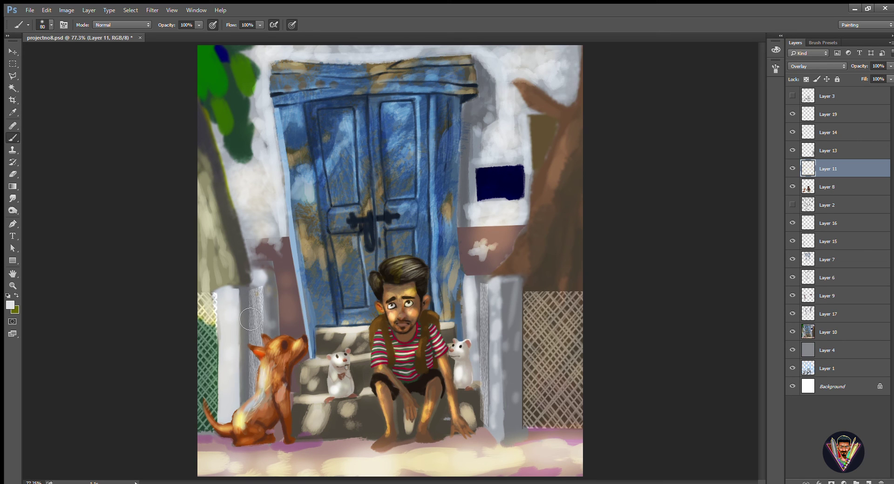
Paint a blue sneaker with a white toe cap and sole over the boy's foot nearest the dog on Layer 8
key("alt+bracketleft")
key("bracketleft")
key("bracketleft")
key("bracketleft")
key("bracketleft")
key("bracketleft")
key("bracketleft")
key("bracketleft")
key("bracketleft")
key("bracketleft")
key("bracketleft")
scroll(434, 465, "up", 3)
left_click_drag(222, 315, 239, 328)
mouse_move(179, 353)
left_mouse_down()
mouse_move(209, 362)
mouse_move(235, 325)
mouse_move(254, 351)
mouse_move(264, 322)
mouse_move(276, 326)
mouse_move(213, 339)
left_mouse_up()
left_click(191, 359, "alt")
mouse_move(172, 370)
left_mouse_down()
mouse_move(252, 359)
mouse_move(282, 335)
left_mouse_up()
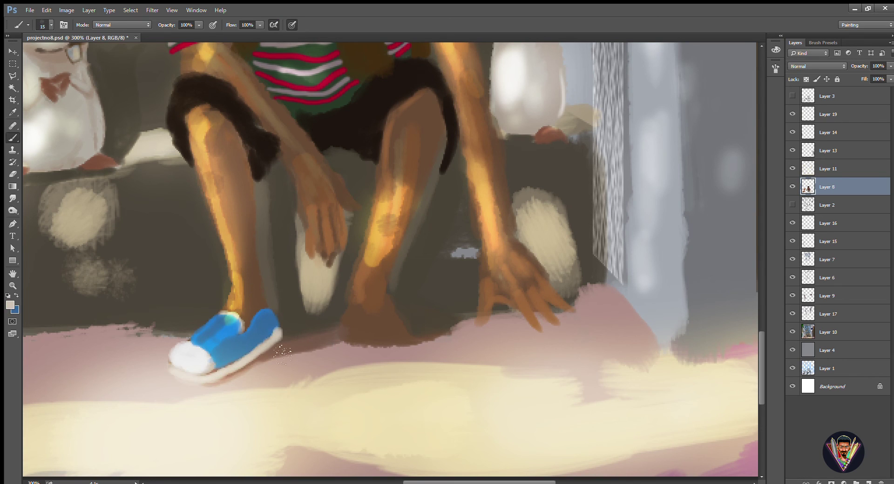
Paint a matching blue sneaker with a white toe cap and sole over the boy's other foot on Layer 8
left_click(177, 357, "alt")
left_click_drag(401, 344, 433, 347)
left_click_drag(372, 354, 416, 360)
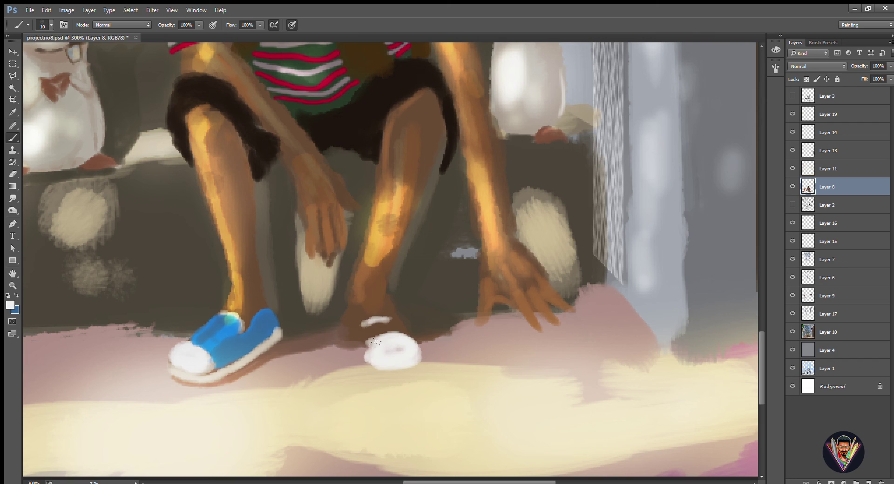
left_click(224, 335, "alt")
mouse_move(349, 314)
left_mouse_down()
mouse_move(367, 368)
mouse_move(418, 372)
left_mouse_up()
mouse_move(391, 304)
left_mouse_down()
mouse_move(381, 332)
mouse_move(410, 377)
mouse_move(358, 342)
mouse_move(406, 344)
left_mouse_up()
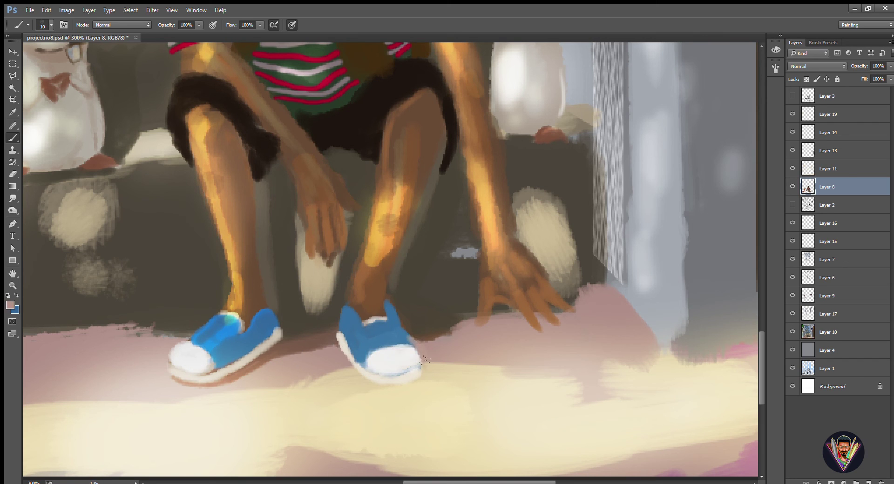
Speckle the sunlit pavement with brown and cream spatter on Layer 8 using brush size 400
key("ctrl+1")
left_click_drag(218, 321, 284, 325)
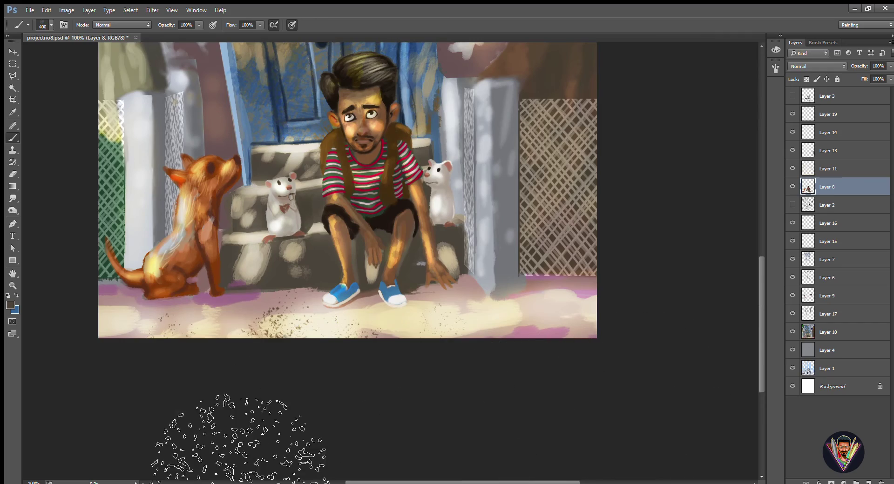
key("ctrl+0")
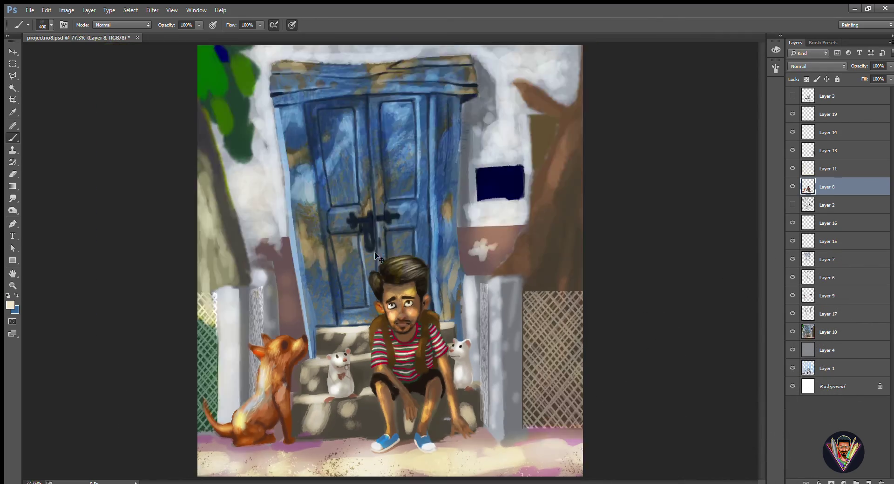
Add off-white laces to both sneakers and paint dark purple socks around the boy's ankles
scroll(401, 433, "up", 3)
left_click(465, 223, "alt")
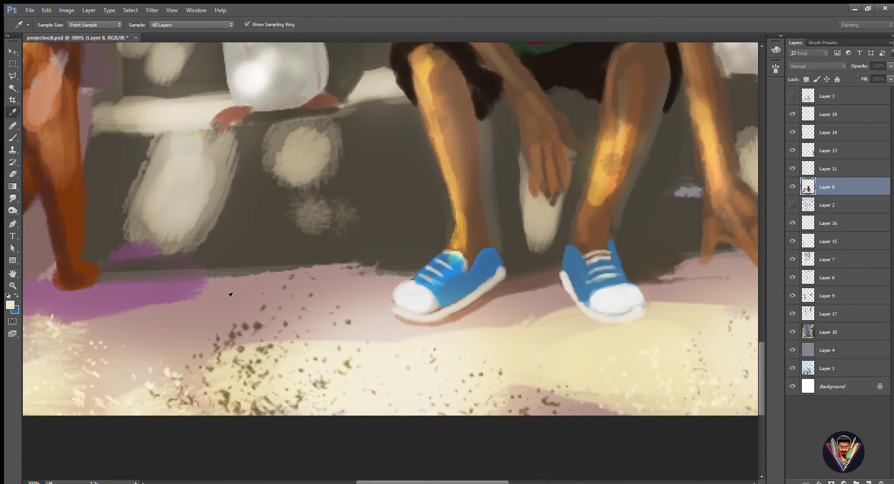
mouse_move(454, 226)
left_mouse_down()
mouse_move(468, 242)
mouse_move(479, 234)
mouse_move(463, 233)
mouse_move(494, 232)
left_mouse_up()
left_click(465, 225, "alt")
left_click_drag(579, 209, 600, 249)
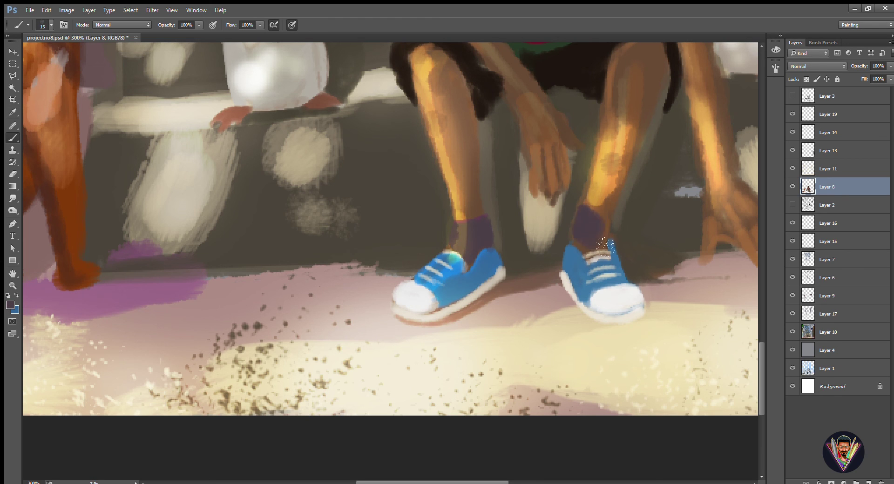
mouse_move(605, 219)
left_mouse_down()
mouse_move(577, 242)
mouse_move(589, 233)
left_mouse_up()
left_click(582, 200, "alt")
Paint a shaded green ball inside an elliptical selection under the boy's lowered hand, keeping the fingers in front of it
mouse_move(654, 298)
left_mouse_down()
mouse_move(443, 235)
mouse_move(416, 238)
left_mouse_up()
key("m")
left_click_drag(463, 151, 544, 240)
key("b")
mouse_move(480, 191)
left_mouse_down()
mouse_move(542, 193)
mouse_move(470, 205)
left_mouse_up()
key("bracketleft")
key("bracketleft")
key("bracketleft")
left_click_drag(475, 162, 503, 228)
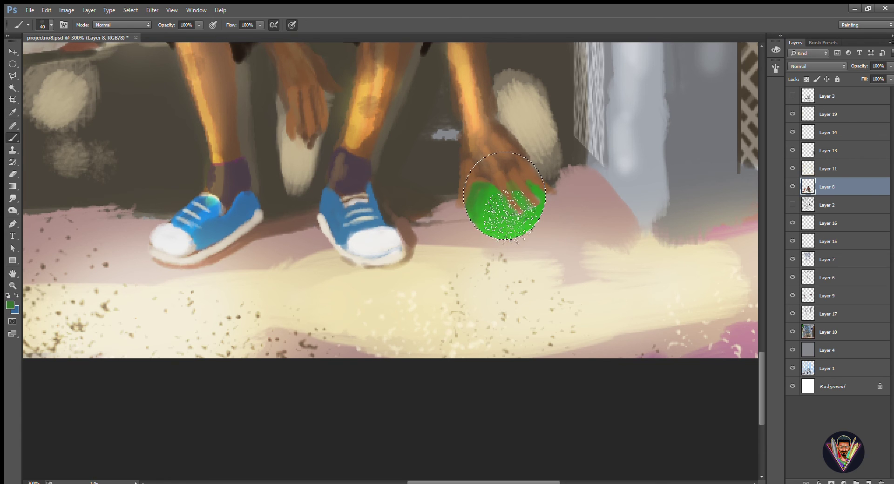
left_click_drag(470, 195, 535, 214)
left_click_drag(509, 182, 517, 207)
Refine the hand over the ball with sampled skin brown and paint a brown cast shadow beside the ball on the pavement
left_click(489, 153, "alt")
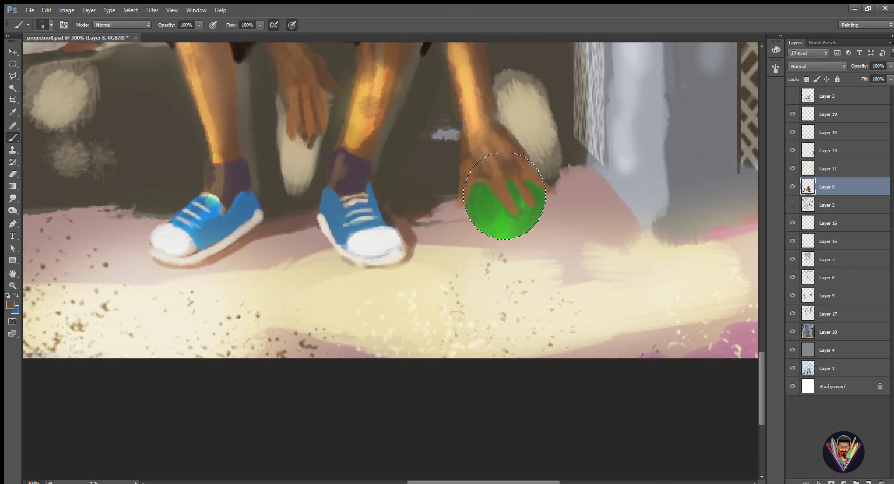
key("ctrl+d")
left_click_drag(470, 161, 489, 177)
left_click(521, 241, "alt")
mouse_move(516, 241)
left_mouse_down()
mouse_move(585, 212)
mouse_move(574, 214)
left_mouse_up()
left_click(531, 232, "alt")
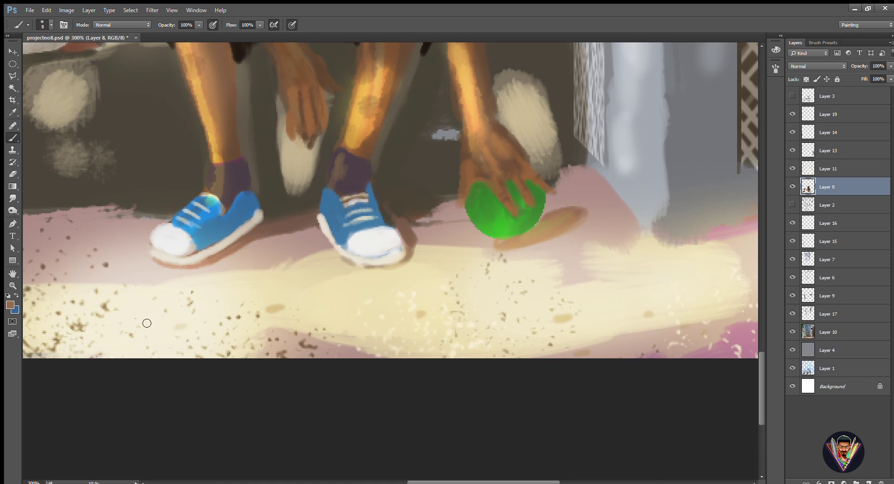
Paint brown shading on the pavement around the dog with an enlarged brush, finishing with the brush at size 20
key("ctrl+0")
scroll(418, 419, "up", 3)
key("bracketright")
key("bracketright")
key("bracketright")
key("bracketright")
key("bracketright")
mouse_move(620, 245)
left_mouse_down()
mouse_move(652, 261)
mouse_move(735, 270)
left_mouse_up()
key("ctrl+0")
key("bracketleft")
key("bracketleft")
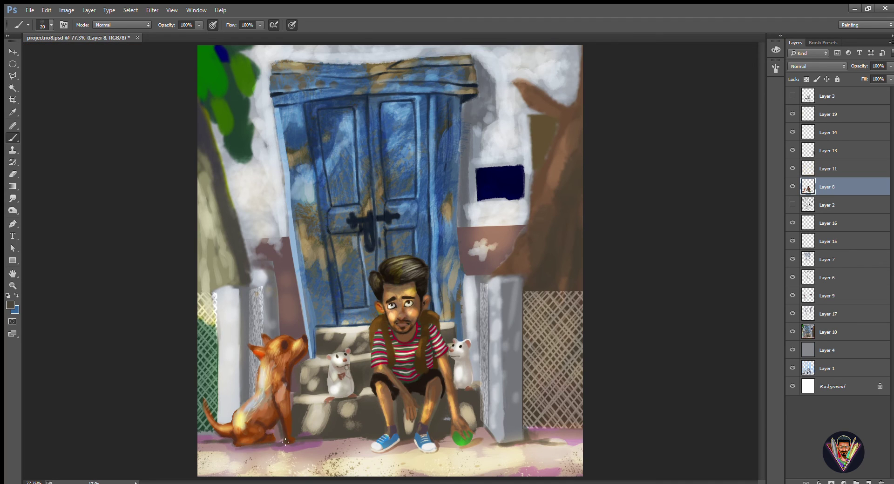
Define the dog's eye with a dark rim and pupil using brush size 10
scroll(286, 441, "up", 4)
key("bracketleft")
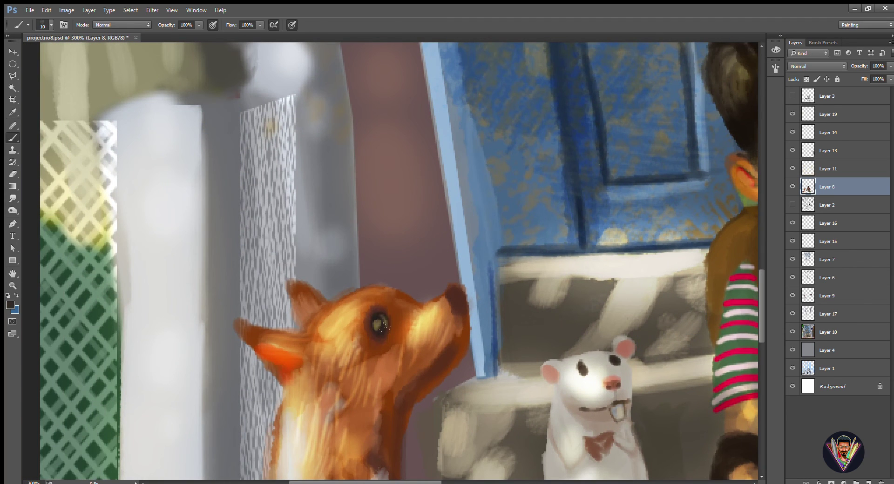
key("ctrl+0")
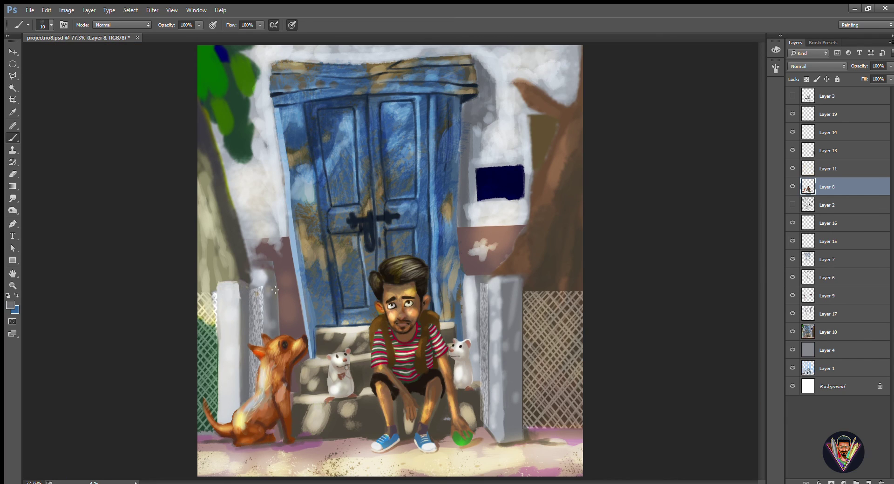
Brighten the tops and faces of the pillars with white on Layer 8 using brush size 35
key("bracketright")
key("bracketright")
key("bracketright")
key("bracketright")
key("bracketright")
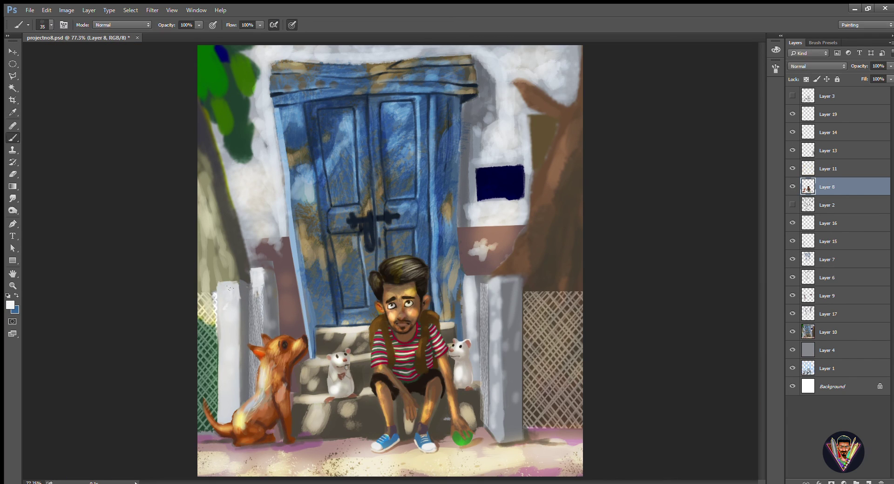
left_click_drag(493, 279, 495, 349)
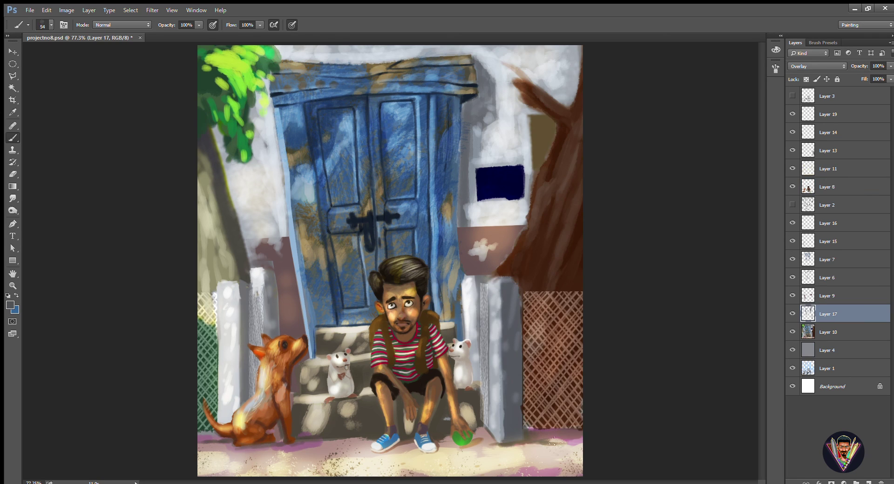
Shade the pillars and pavement with dark grey and blue on the Overlay Layer 17 at brush size 54
mouse_move(493, 279)
left_mouse_down()
mouse_move(494, 428)
mouse_move(482, 395)
left_mouse_up()
left_click_drag(247, 289, 279, 303)
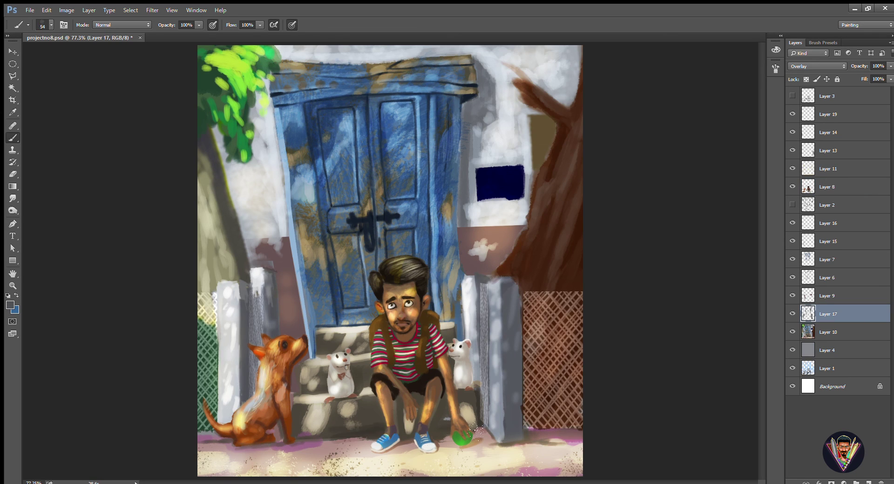
key("ctrl+minus")
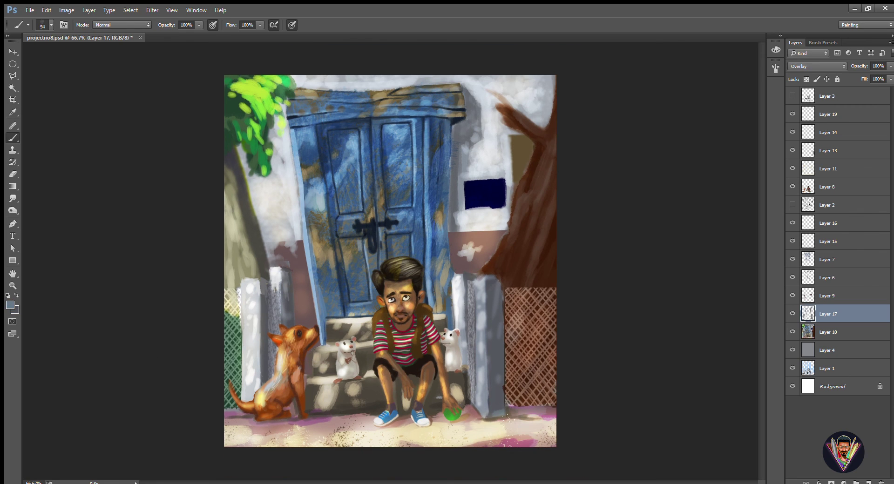
left_click_drag(253, 432, 403, 425)
key("x")
left_click_drag(305, 431, 377, 421)
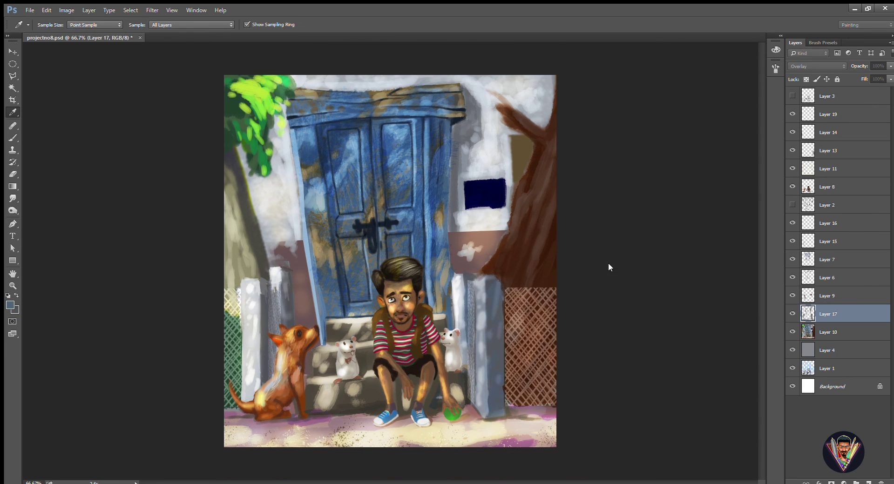
Deepen the pillar sides, the lower fences and the ground behind the dog with dark grey on Layer 17
key("d")
left_click_drag(494, 285, 494, 417)
left_click_drag(494, 409, 554, 412)
left_click_drag(468, 279, 468, 396)
left_click_drag(291, 268, 298, 328)
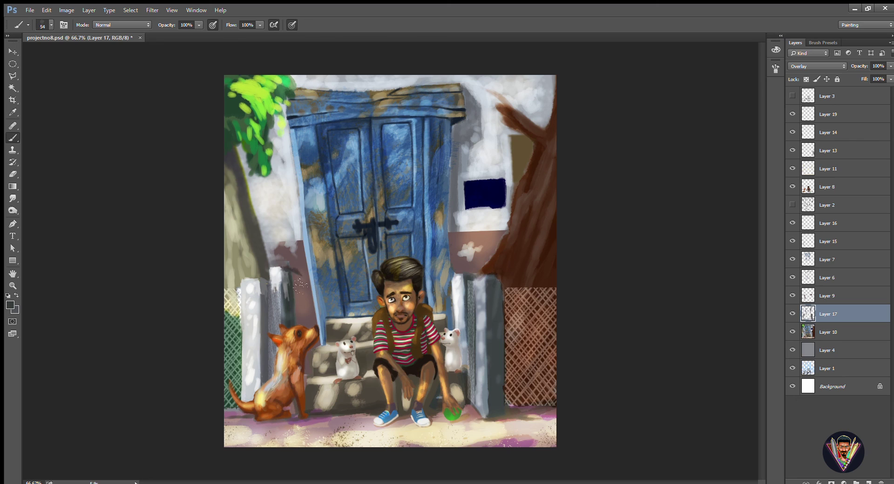
left_click_drag(265, 293, 265, 387)
left_click_drag(510, 405, 554, 375)
mouse_move(233, 377)
left_mouse_down()
mouse_move(232, 416)
mouse_move(359, 417)
left_mouse_up()
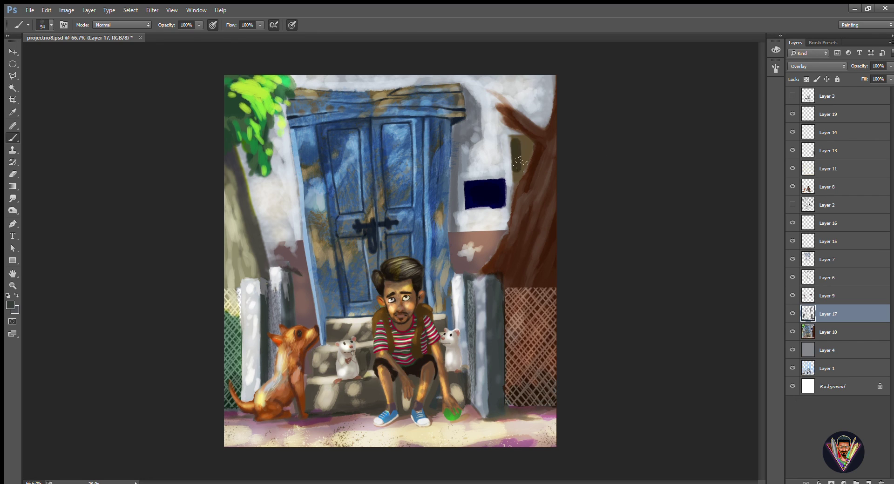
Darken the olive patch by the big tree, the wall beside the door frame, the door panels and the pavement on Layer 17
left_click_drag(519, 163, 522, 148)
left_click_drag(512, 107, 488, 91)
left_click_drag(456, 130, 453, 205)
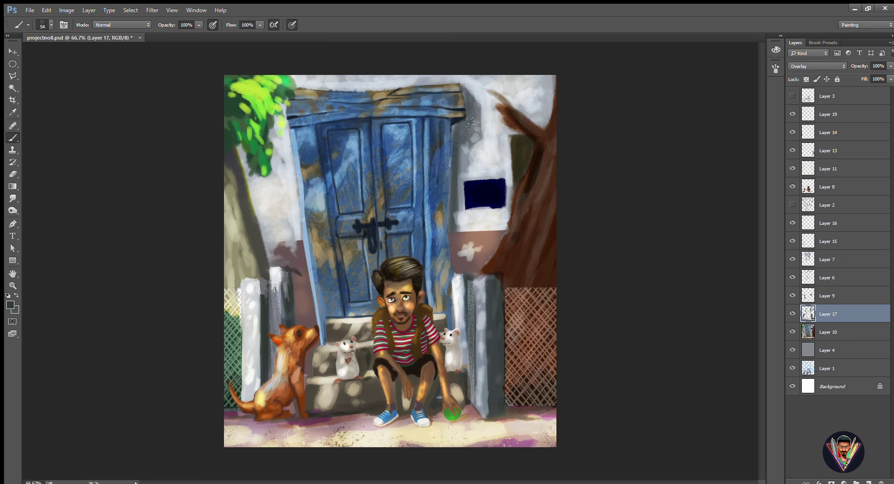
left_click_drag(465, 93, 473, 151)
left_click_drag(453, 170, 449, 233)
left_click_drag(339, 312, 335, 139)
left_click_drag(523, 400, 279, 437)
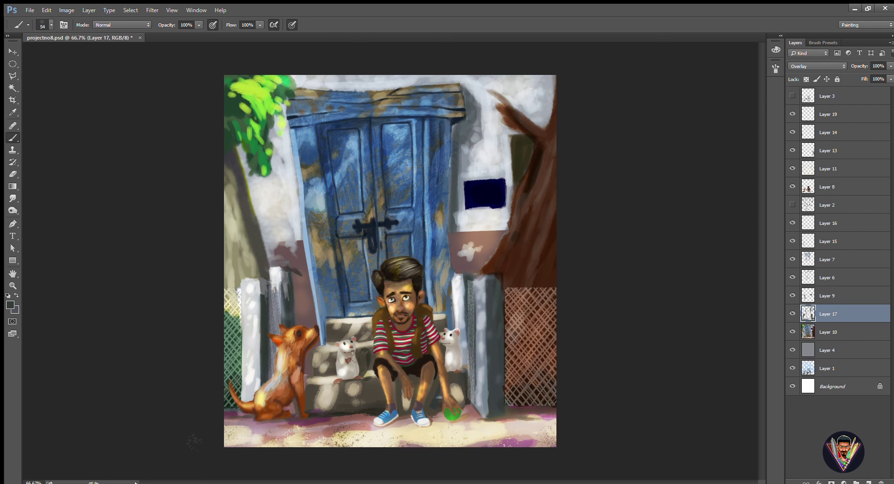
left_click_drag(466, 419, 553, 442)
Select everything outside Layer 8's artwork and tint the pavement with pale green on Layer 10
key("i")
left_click(827, 186)
left_click(808, 186, "ctrl")
left_click(504, 183)
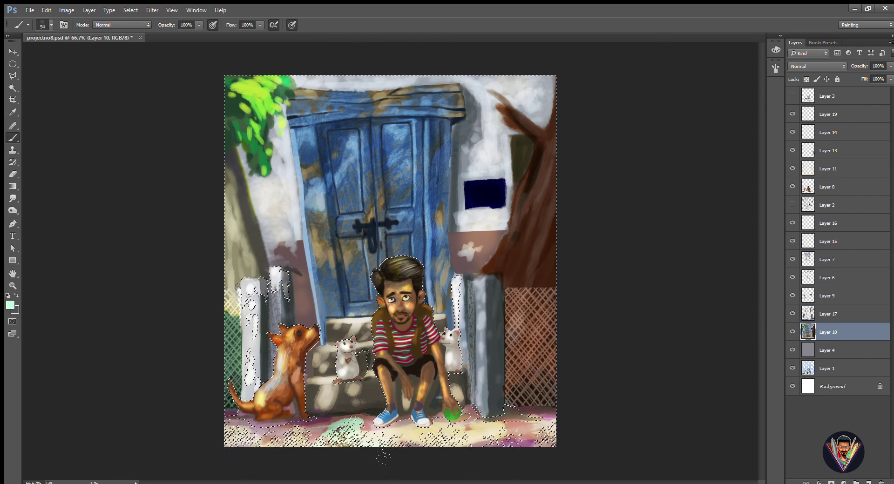
left_click(827, 332)
key("b")
mouse_move(438, 443)
left_mouse_down()
mouse_move(320, 455)
mouse_move(229, 449)
left_mouse_up()
key("ctrl+d")
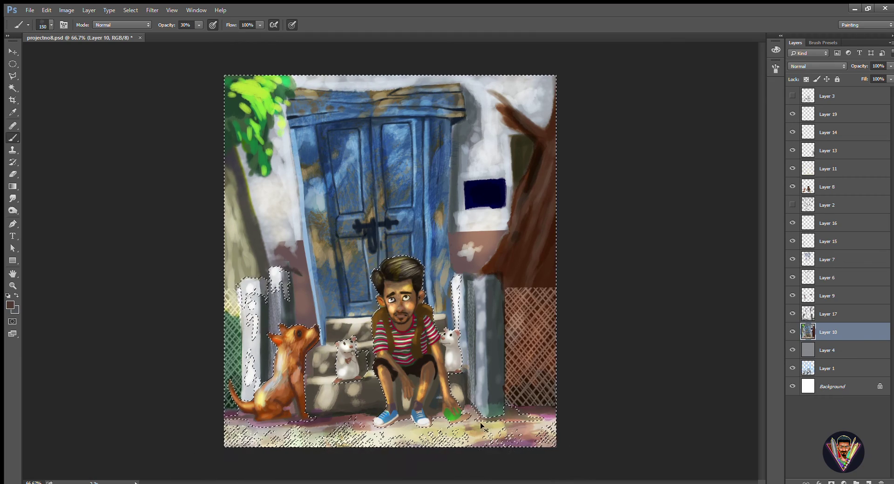
Brush near-white highlights over the reddish lower wall on both sides of the door on Layer 6, at size 45 and 30% opacity
key("bracketleft")
key("bracketleft")
key("bracketleft")
key("bracketleft")
key("bracketleft")
key("bracketleft")
key("bracketleft")
key("bracketleft")
key("x")
key("alt+bracketright")
key("alt+bracketright")
key("alt+bracketright")
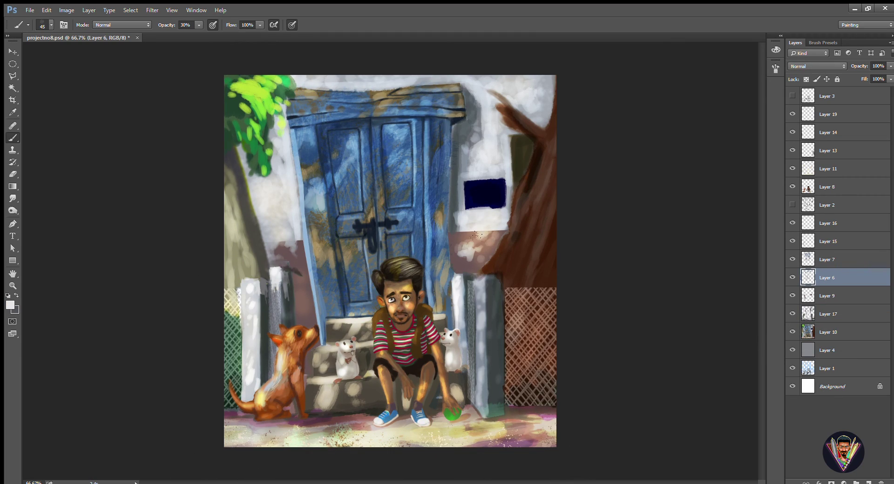
left_click_drag(461, 233, 498, 270)
left_click_drag(280, 244, 305, 307)
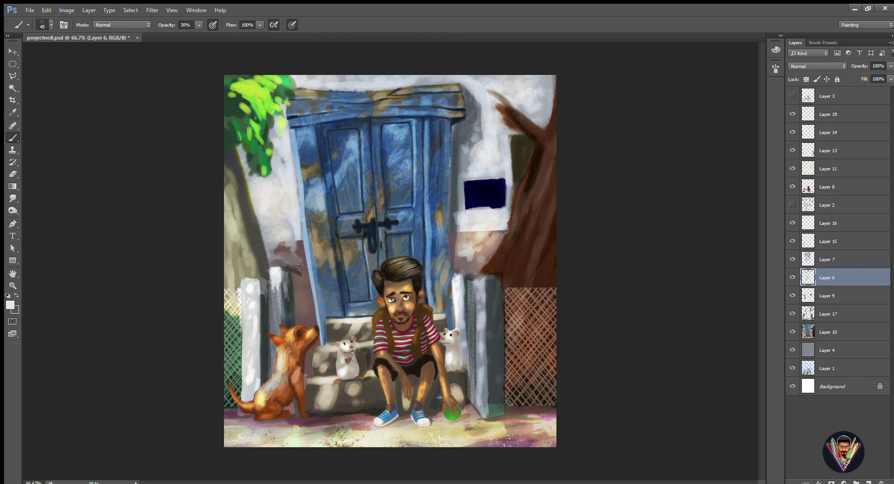
mouse_move(302, 265)
left_mouse_down()
mouse_move(289, 256)
mouse_move(311, 358)
left_mouse_up()
Select Layer 8 and shift the colours of the boy, dog and rats toward magenta
key("alt+bracketright")
key("alt+bracketright")
key("alt+bracketright")
key("alt+bracketright")
key("alt+bracketright")
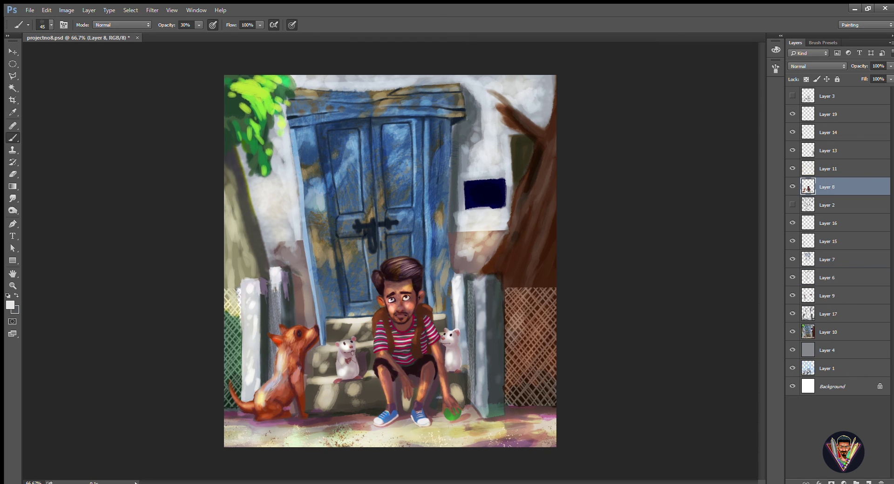
Add small cream highlights to the boy's face, arm and hand on Layer 19 at brush size 9
scroll(389, 310, "up", 3)
key("bracketleft")
key("bracketleft")
key("bracketleft")
key("bracketleft")
key("alt+bracketright")
key("alt+bracketright")
key("alt+bracketright")
key("alt+bracketright")
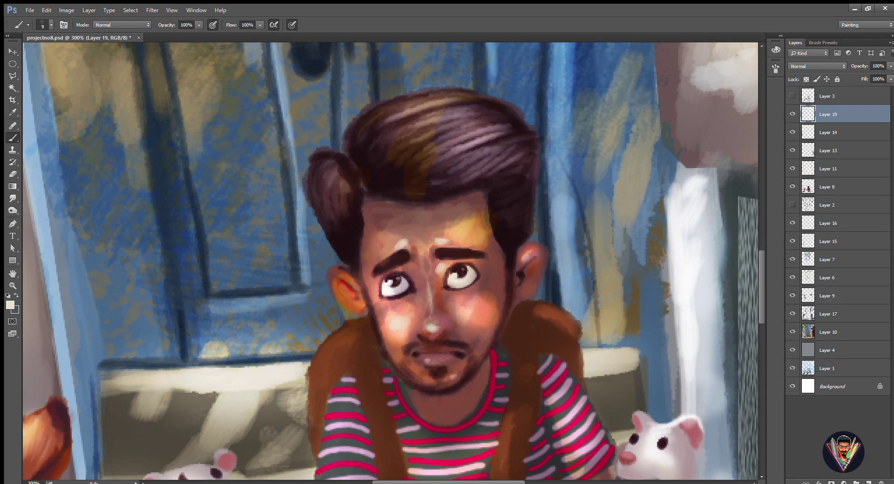
scroll(394, 261, "down", 10)
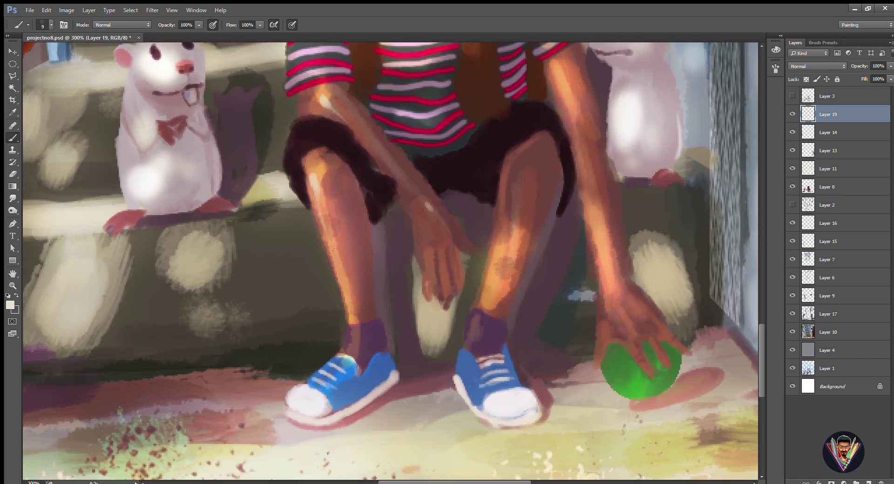